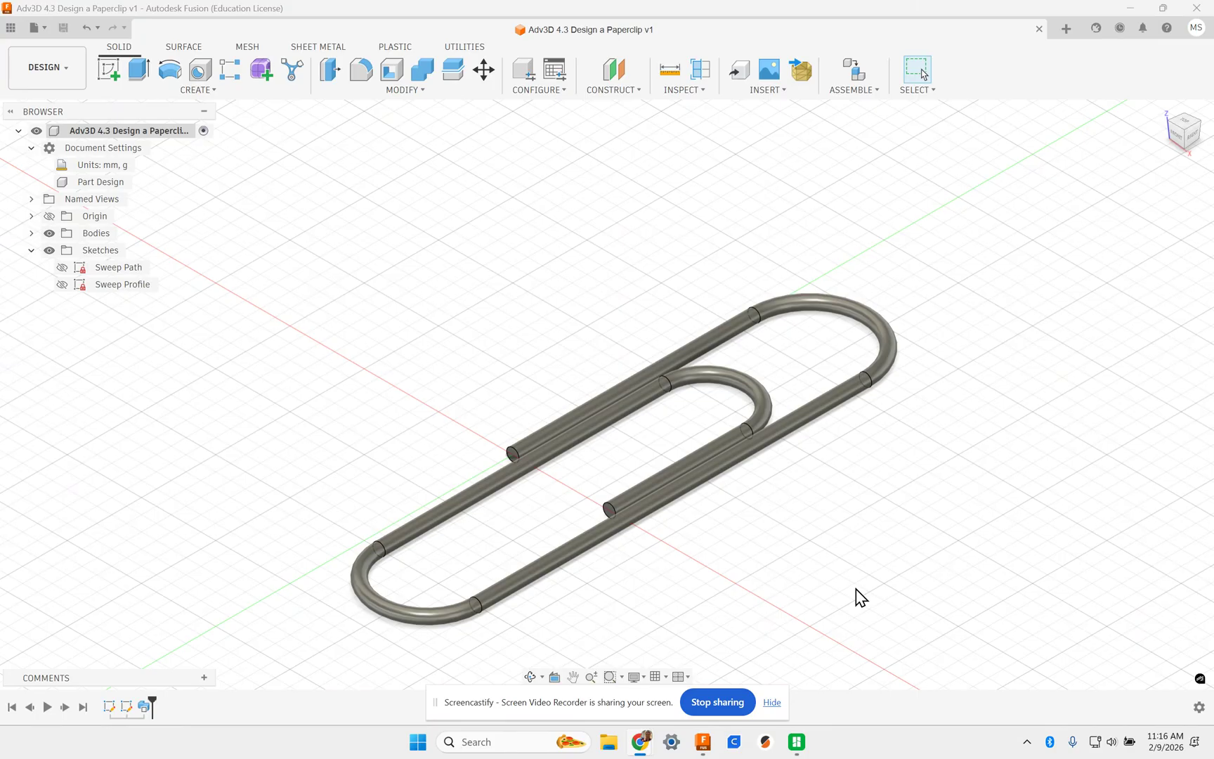
- Create a new blank design and start a sketch on the XY ground plane
{"action": "scroll", "coordinate": [908, 458], "scroll_direction": "up", "scroll_amount": 3}
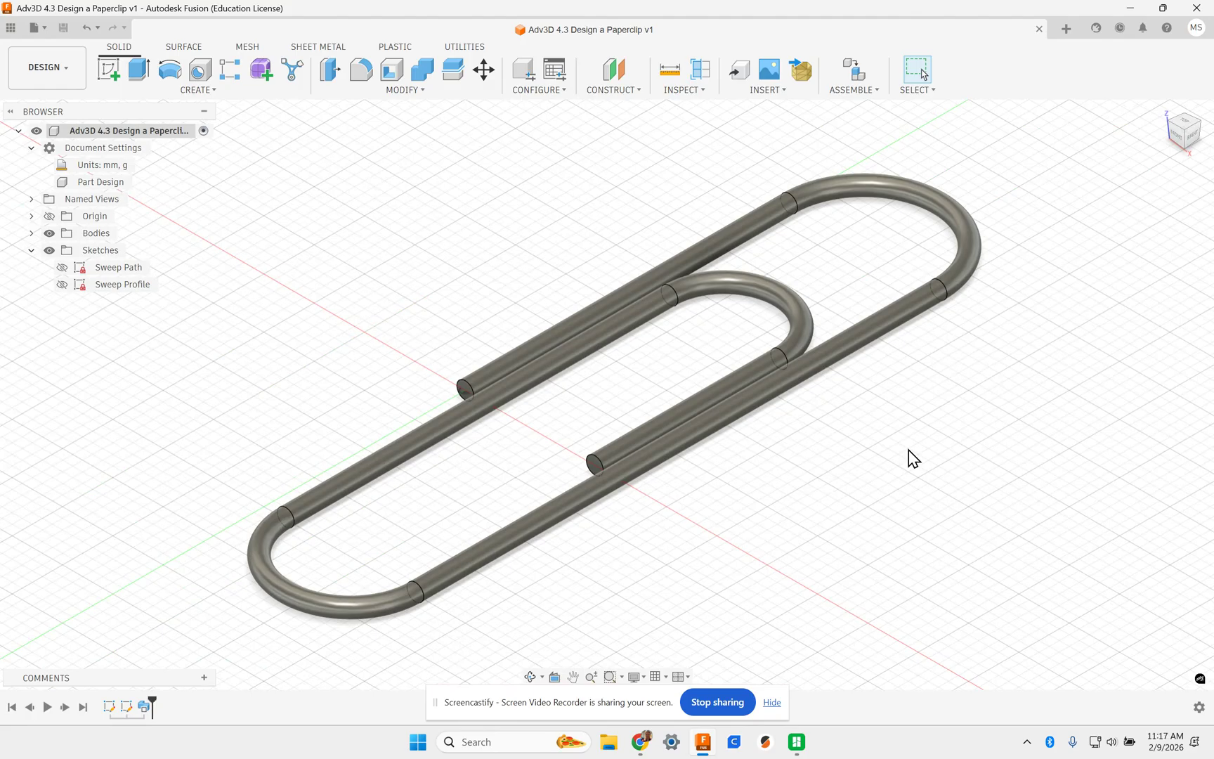
{"action": "left_click", "coordinate": [1071, 25]}
{"action": "left_click", "coordinate": [855, 500]}
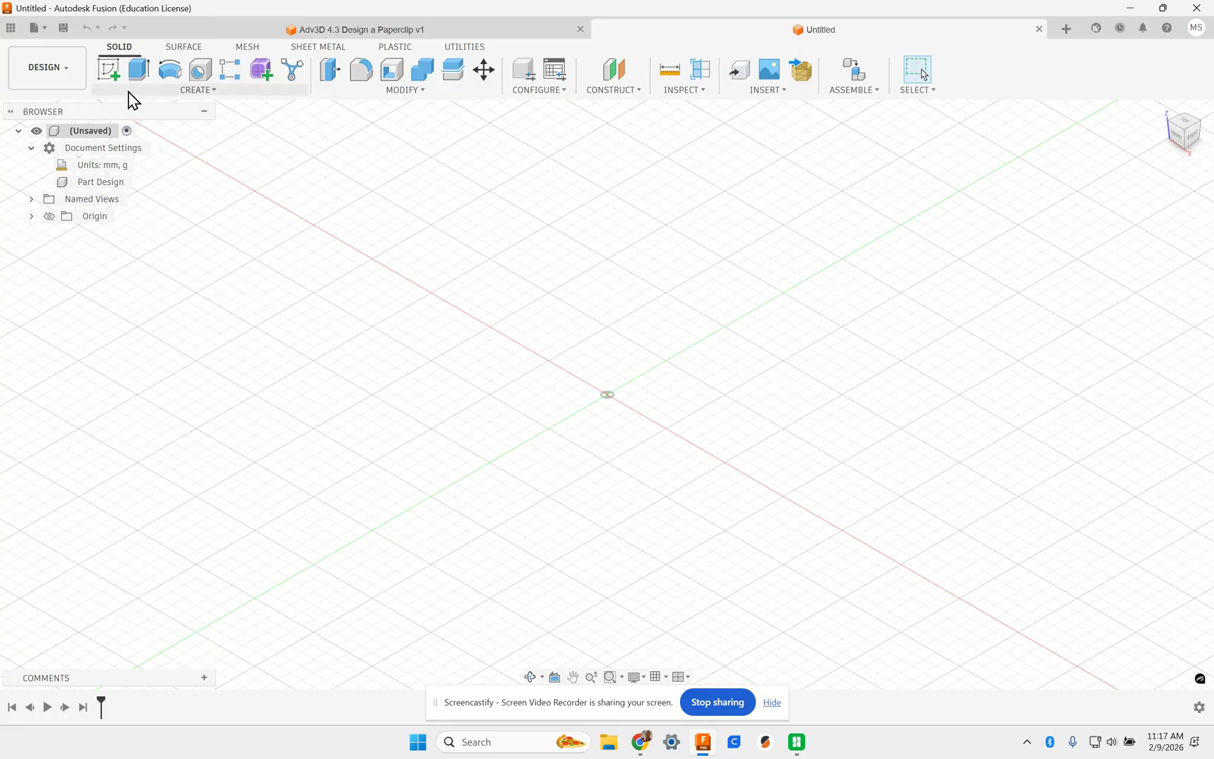
{"action": "left_click", "coordinate": [109, 74]}
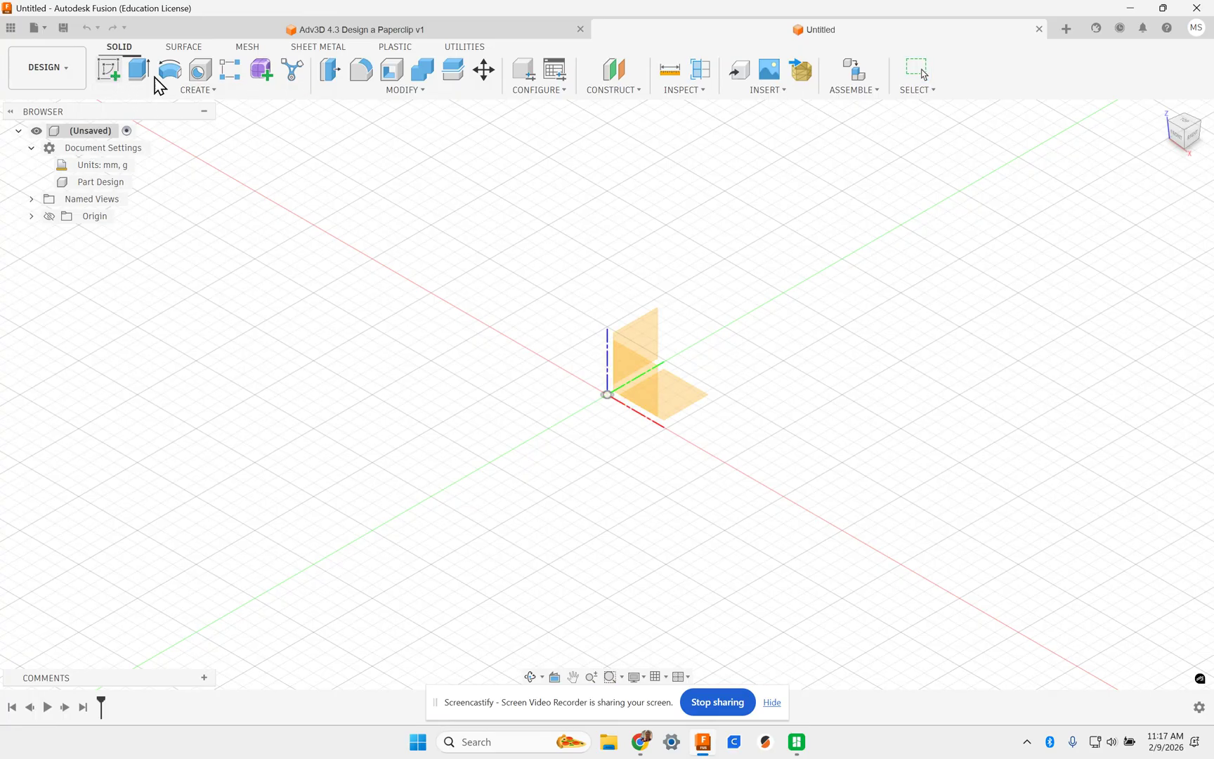
{"action": "left_click", "coordinate": [687, 407]}
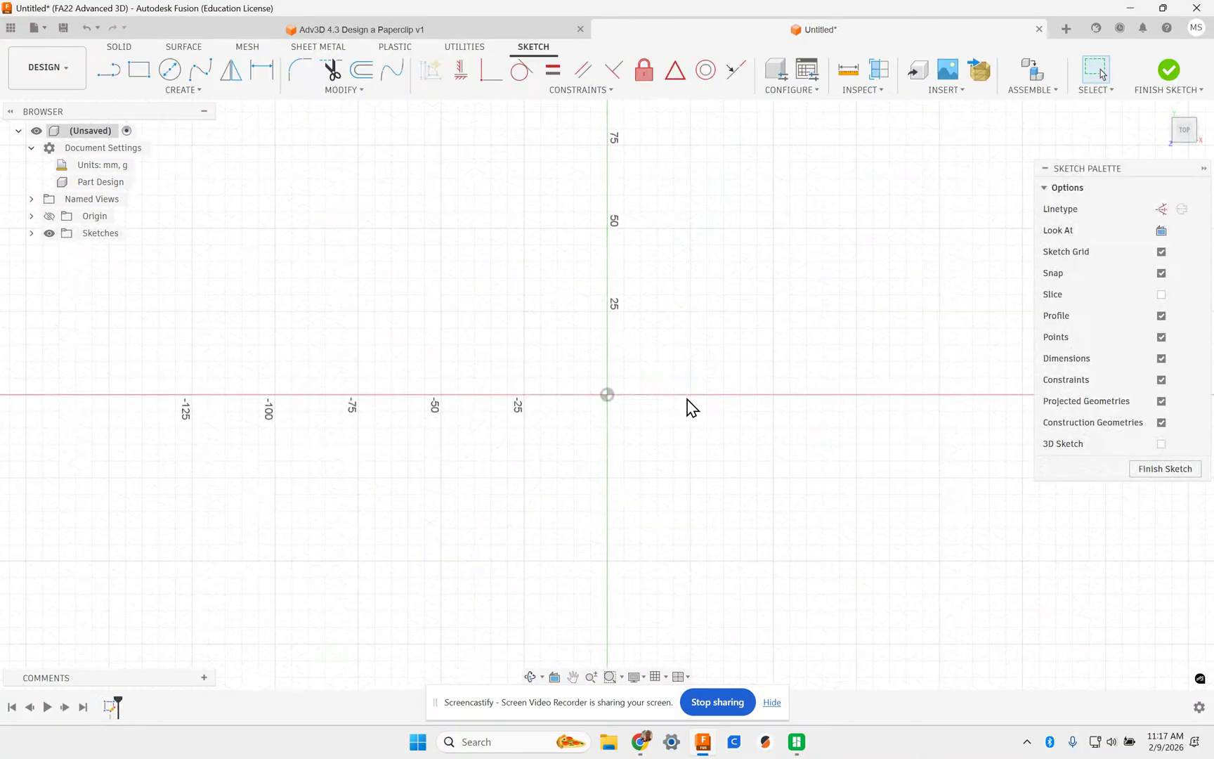
- Start a line at the sketch origin and draw the first 16.25 mm segment
{"action": "key", "text": "l"}
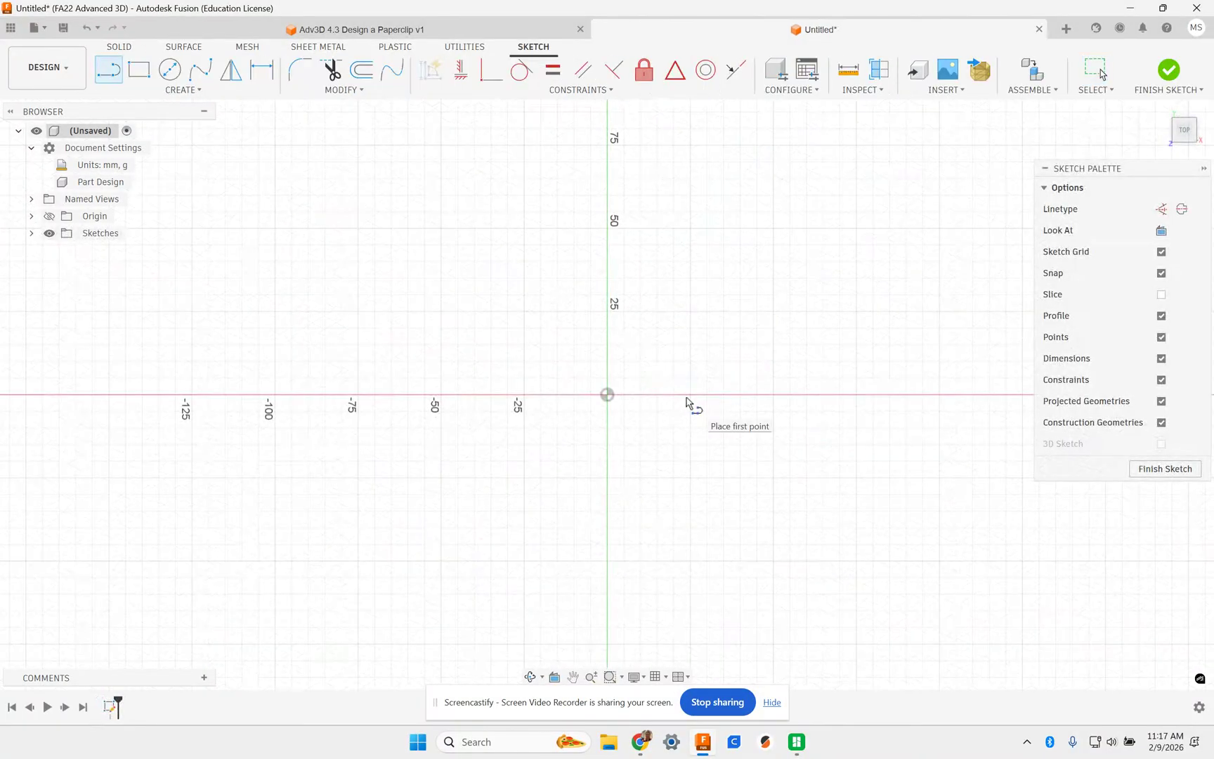
{"action": "left_click", "coordinate": [608, 394]}
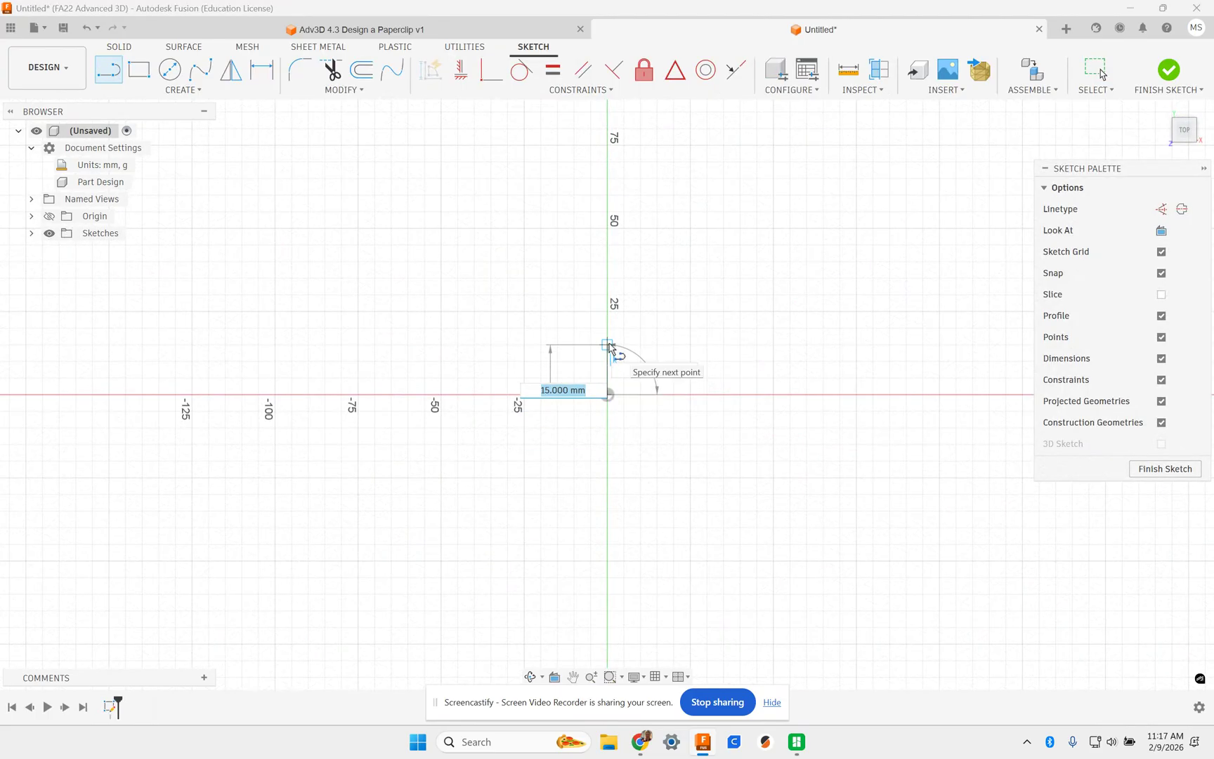
{"action": "type", "text": "16.25"}
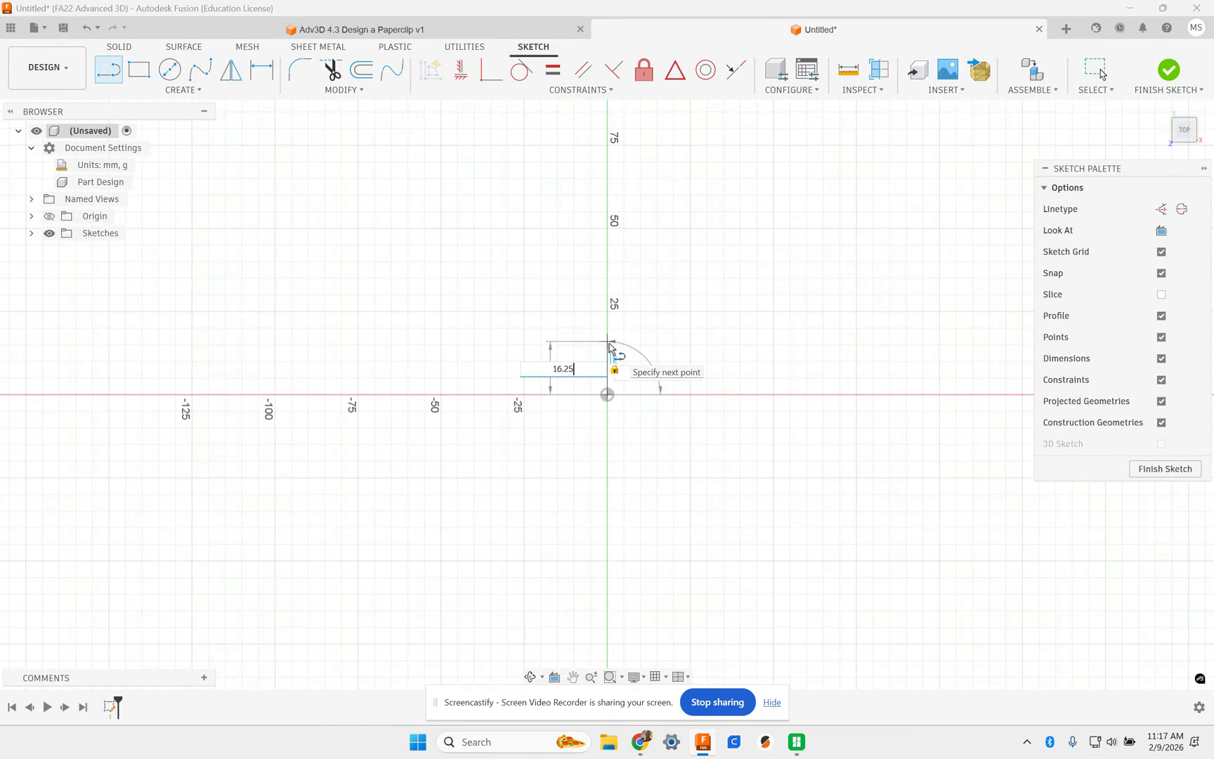
{"action": "key", "text": "Return"}
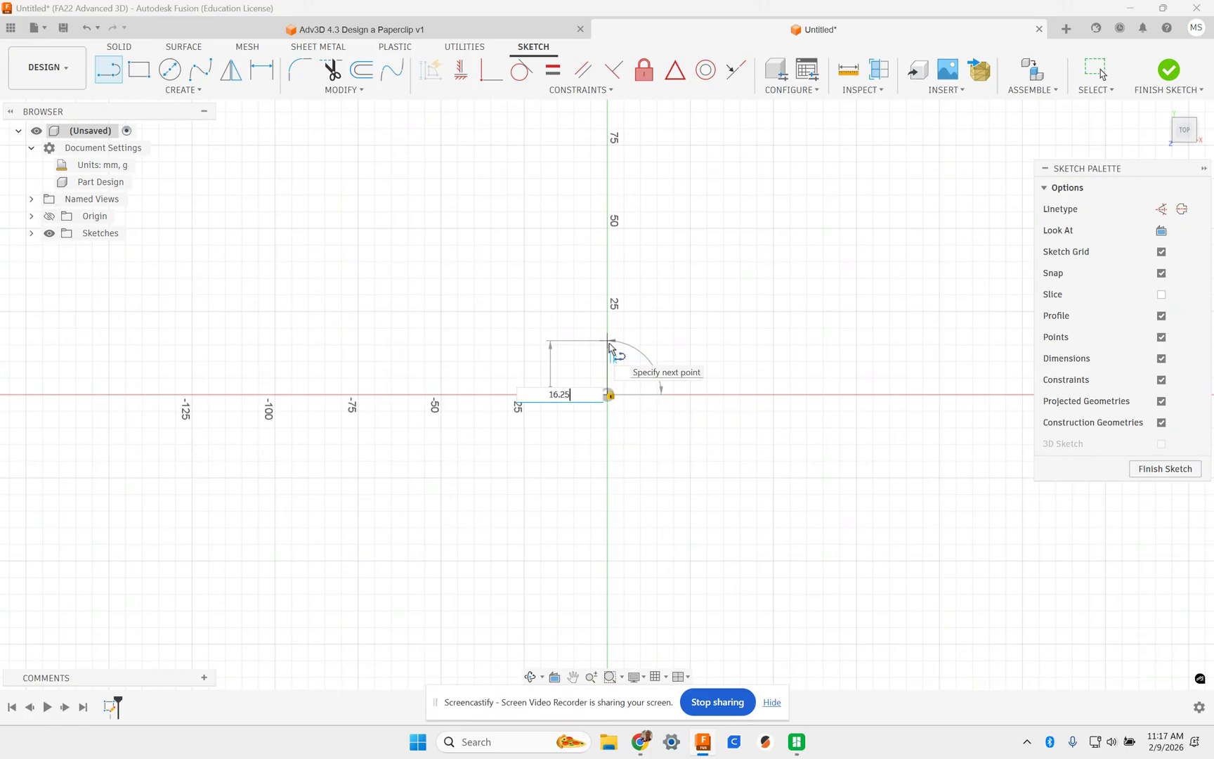
{"action": "key", "text": "Tab"}
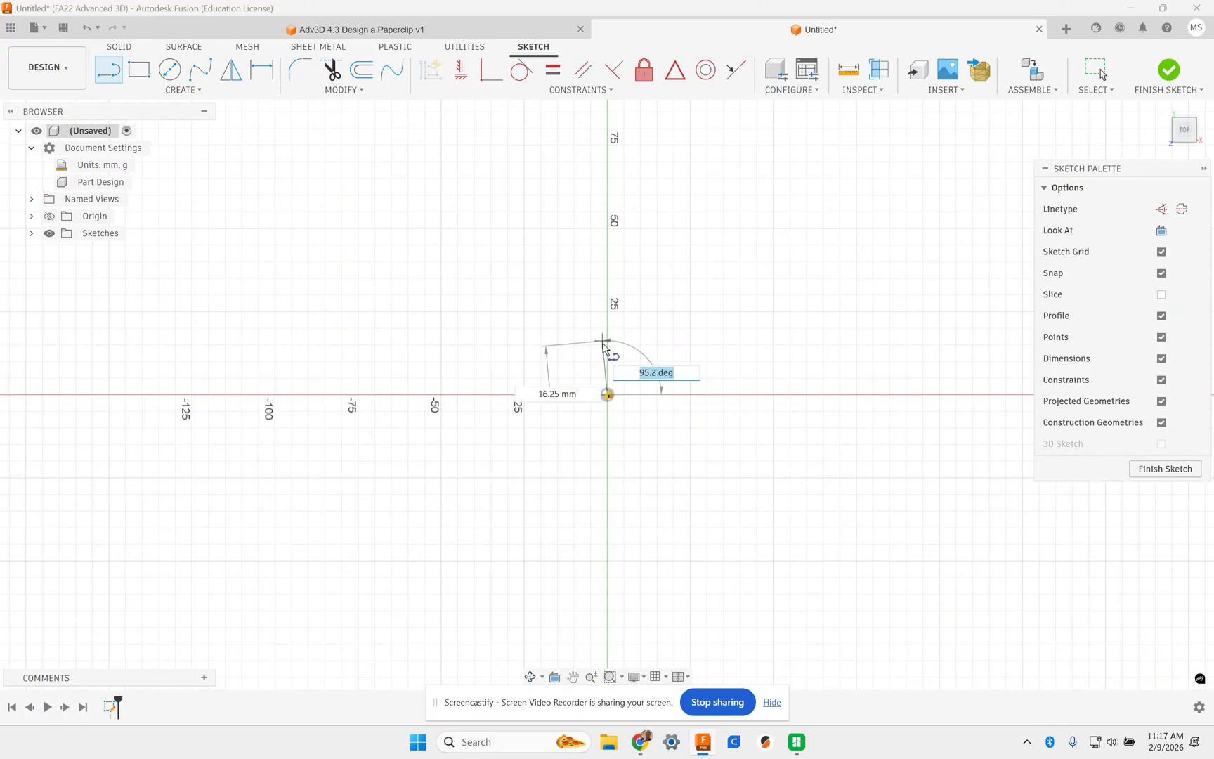
{"action": "key", "text": "Return"}
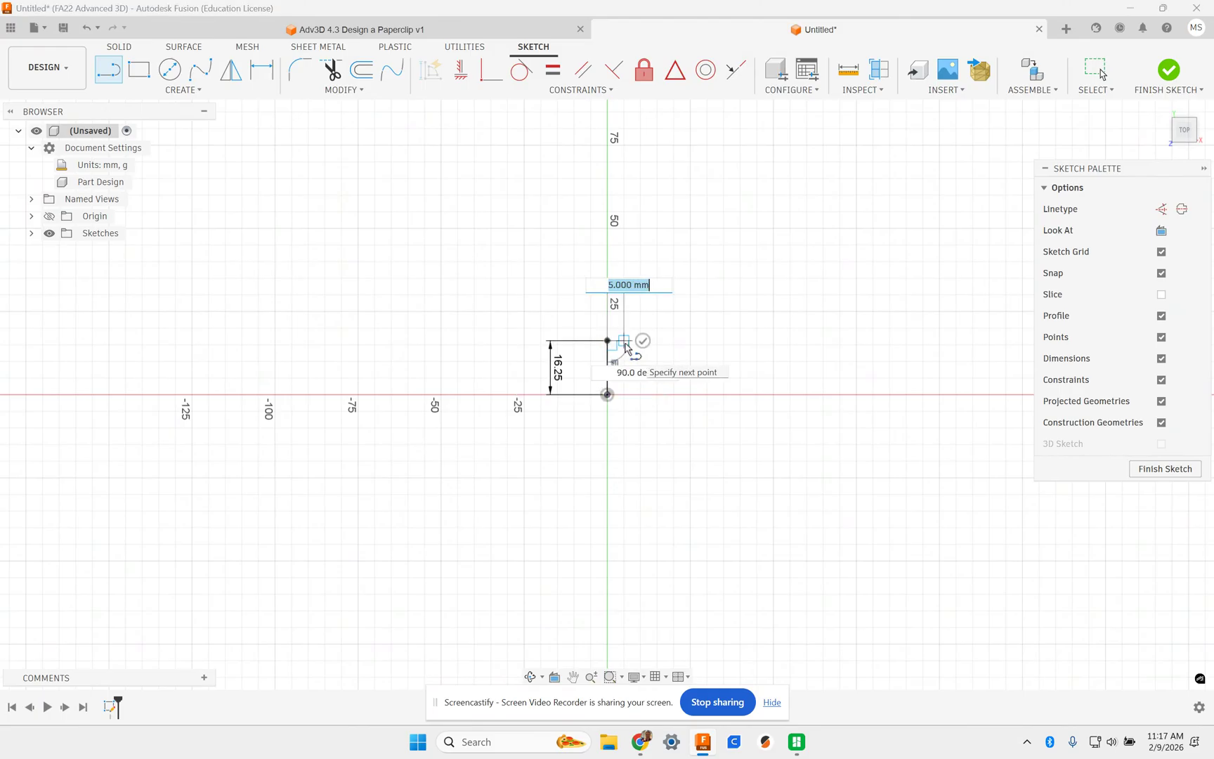
- Add the 7.5 mm and 26.25 mm segments and begin entering 6.5 mm
{"action": "type", "text": "7.5"}
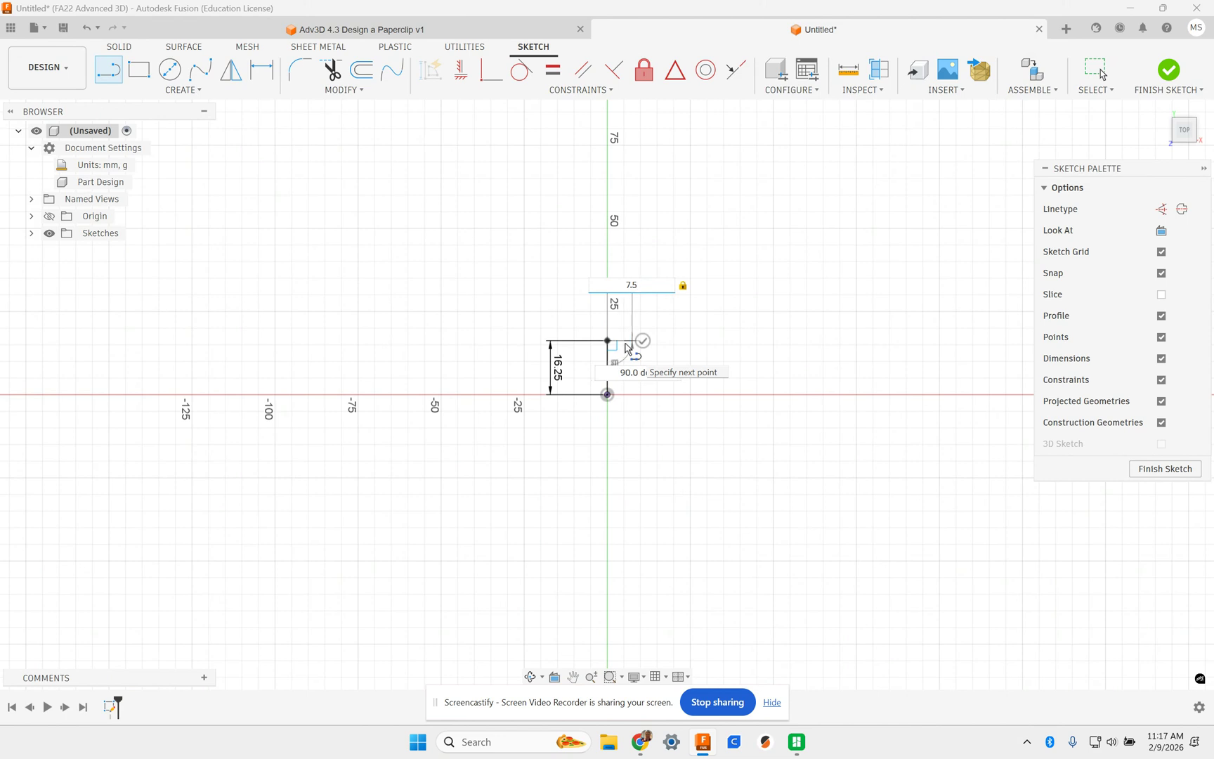
{"action": "scroll", "coordinate": [627, 348], "scroll_direction": "up", "scroll_amount": 5}
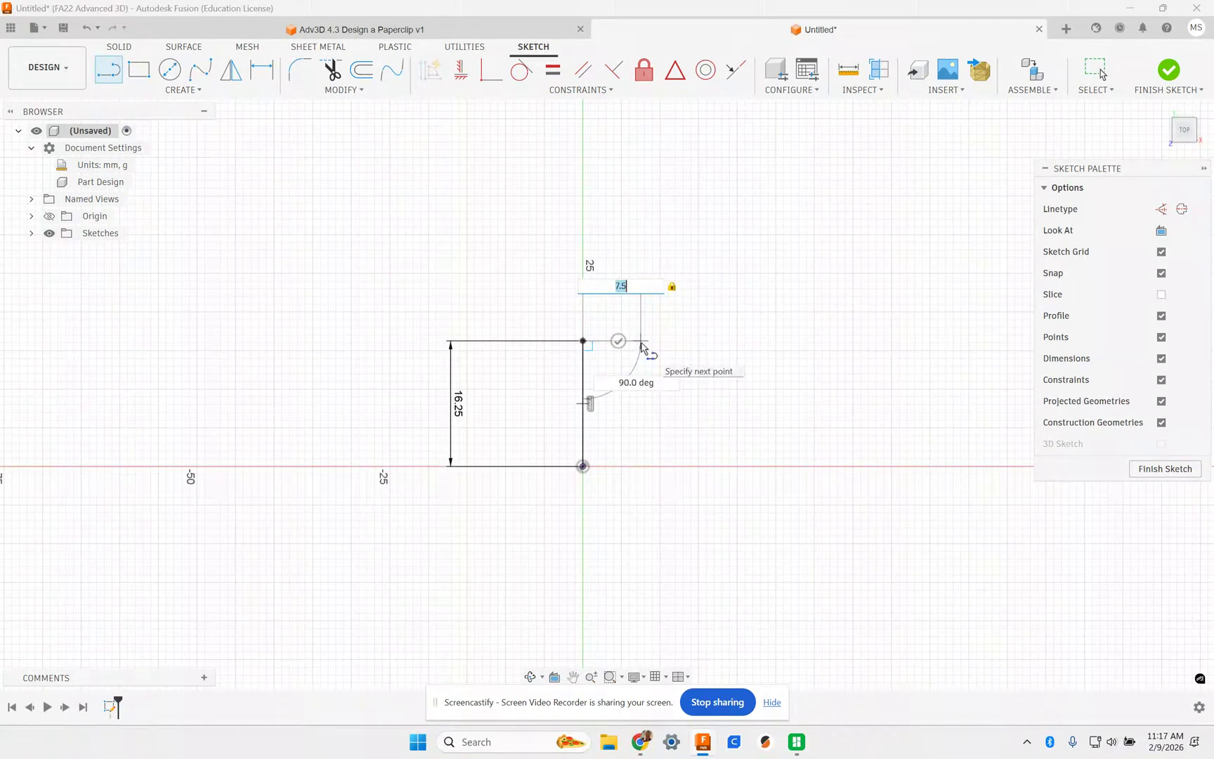
{"action": "key", "text": "Return"}
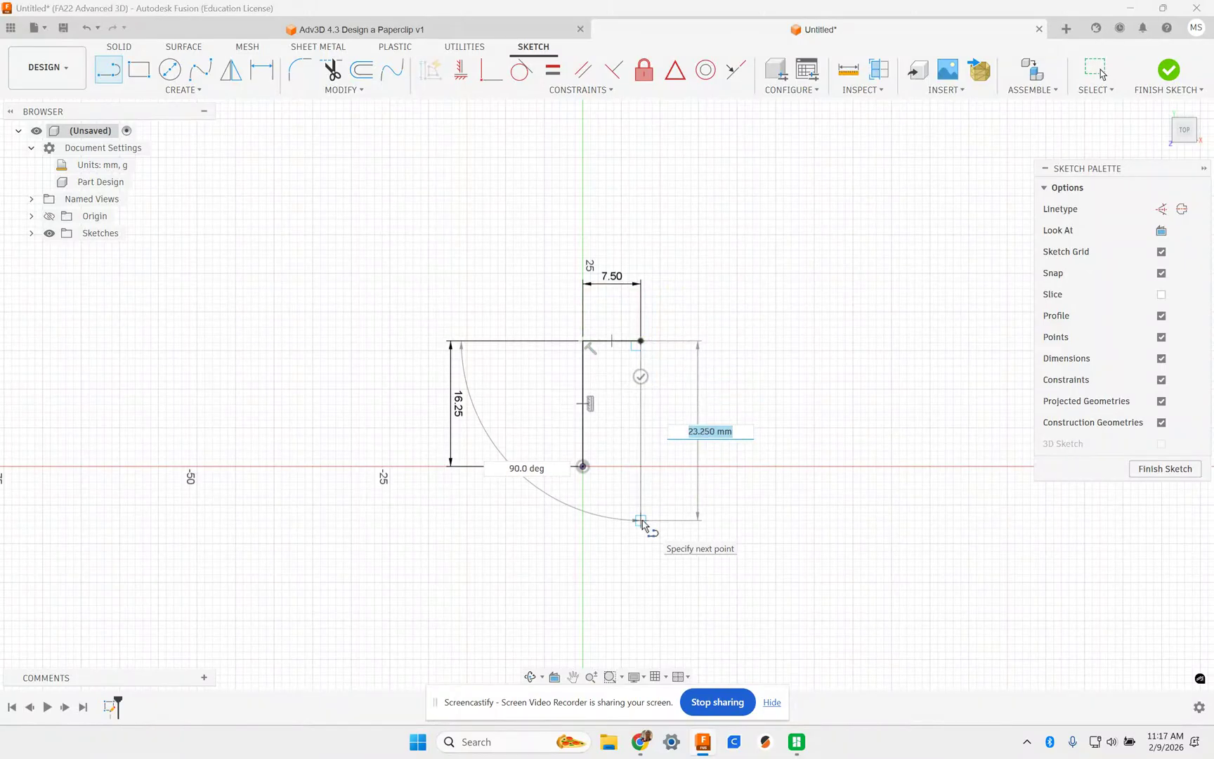
{"action": "type", "text": "26.25"}
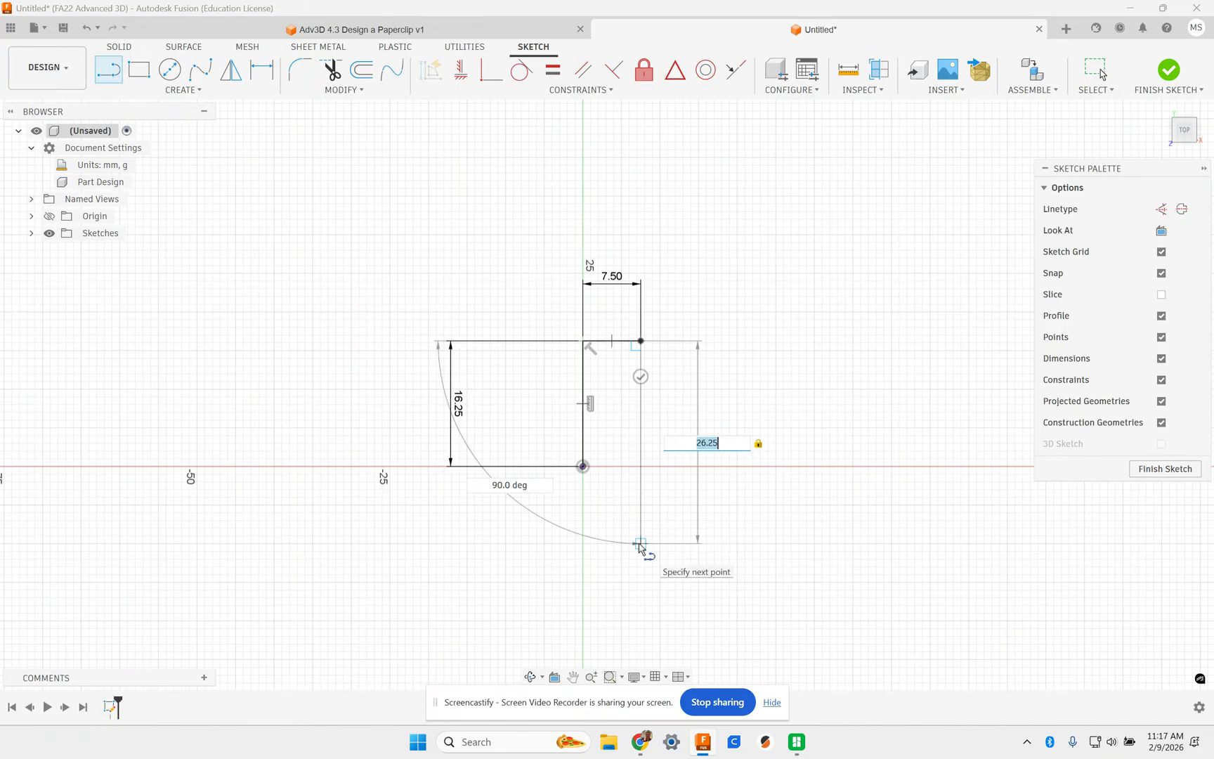
{"action": "left_click", "coordinate": [640, 543]}
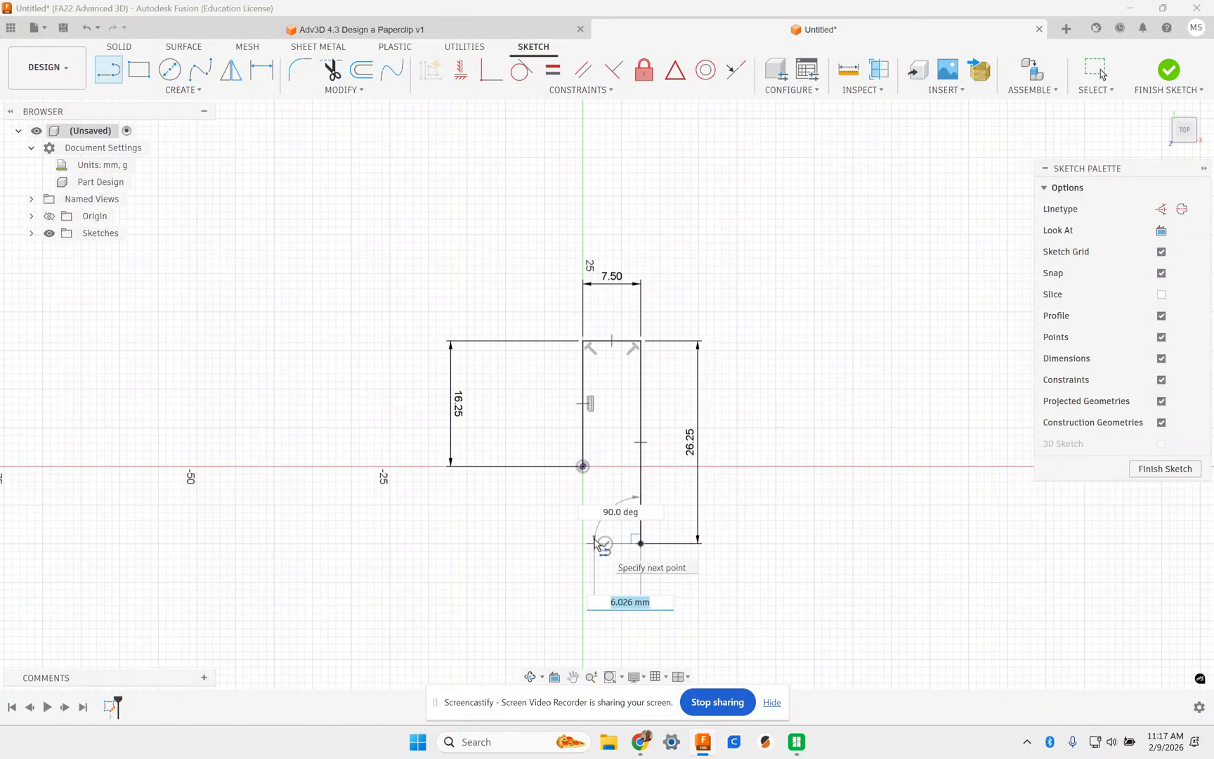
{"action": "type", "text": "6.5"}
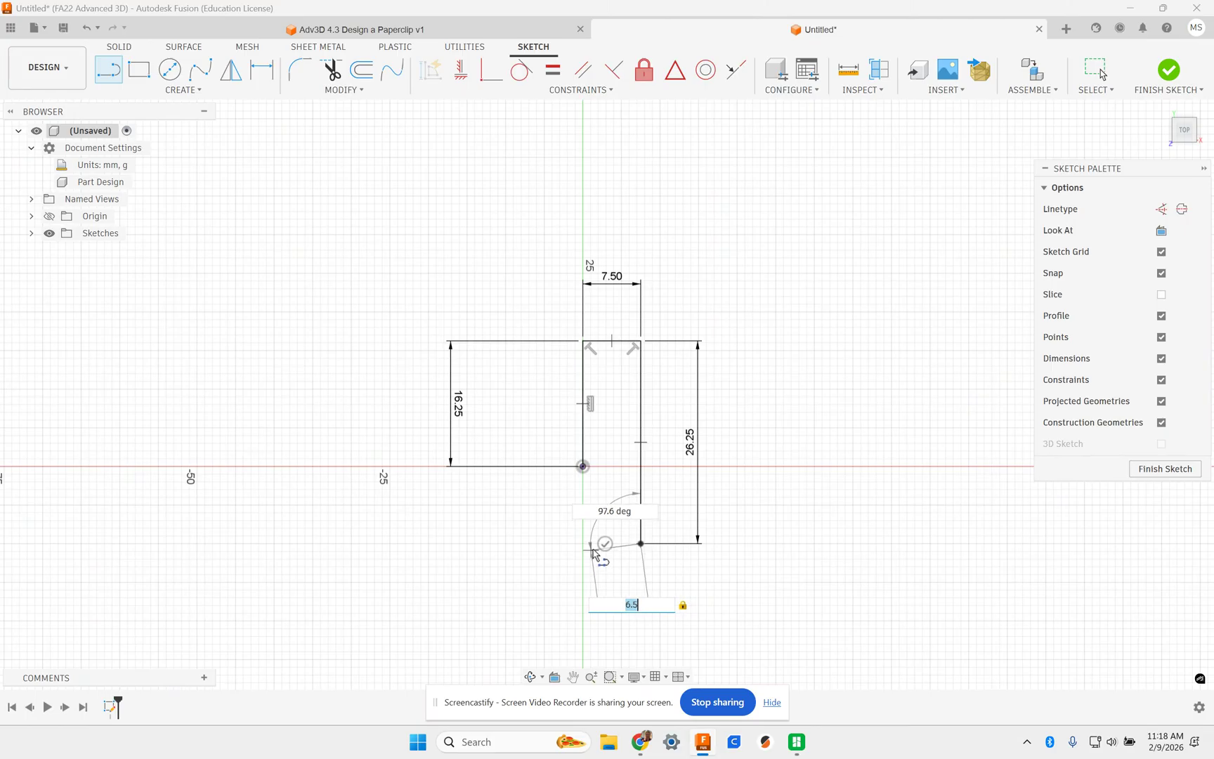
- Place the 6.5 mm and 19.25 mm line segments
{"action": "left_click", "coordinate": [593, 547]}
{"action": "key", "text": "Return"}
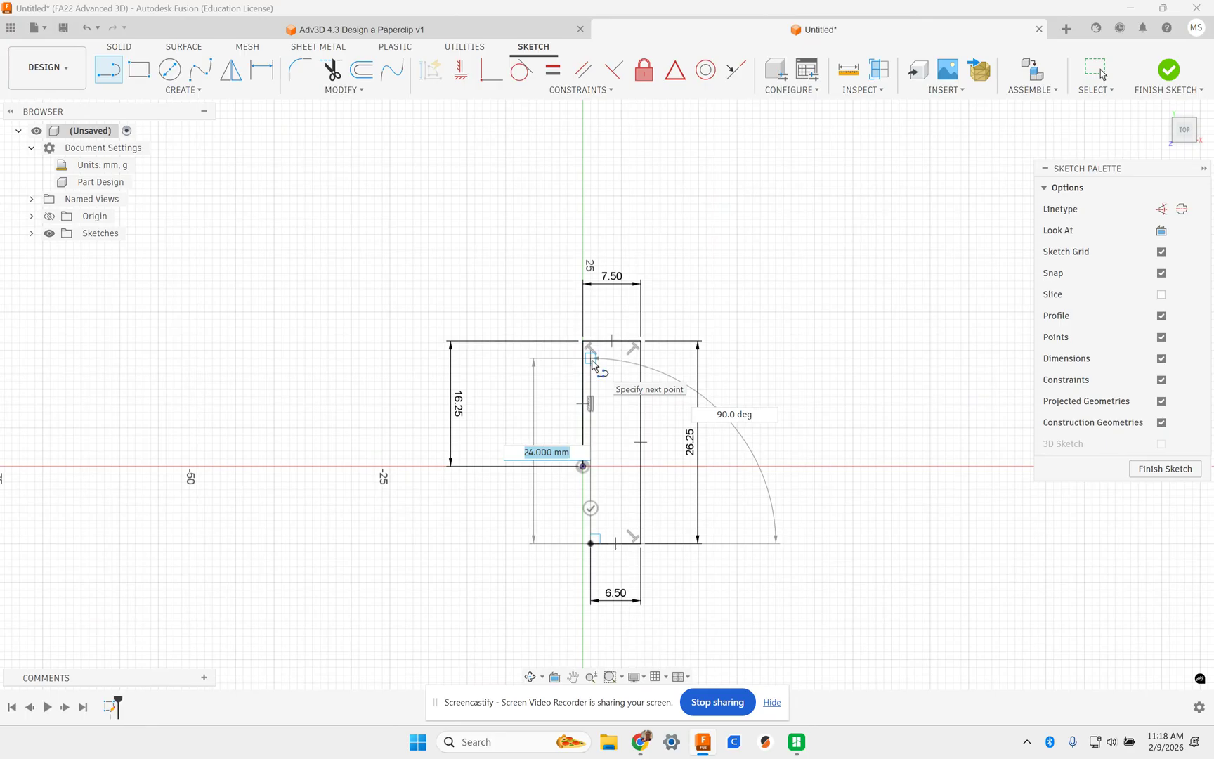
{"action": "type", "text": "19.25"}
{"action": "key", "text": "Tab"}
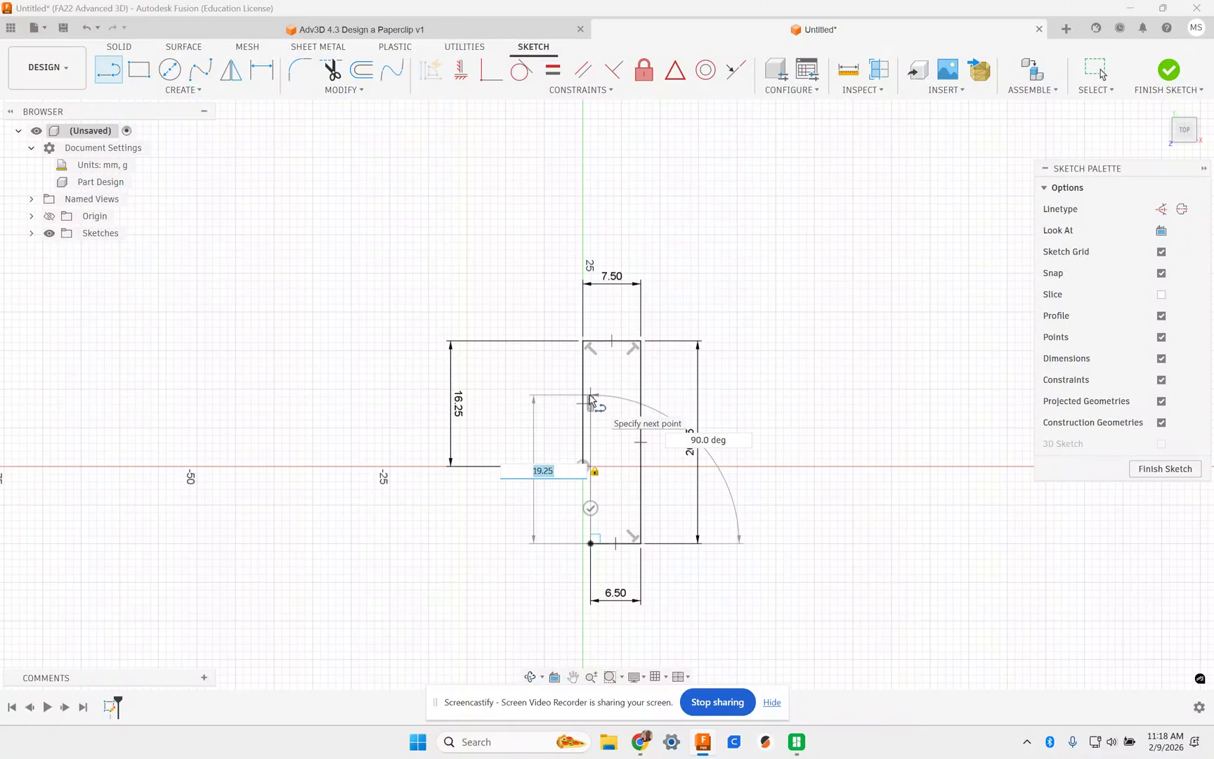
{"action": "key", "text": "Return"}
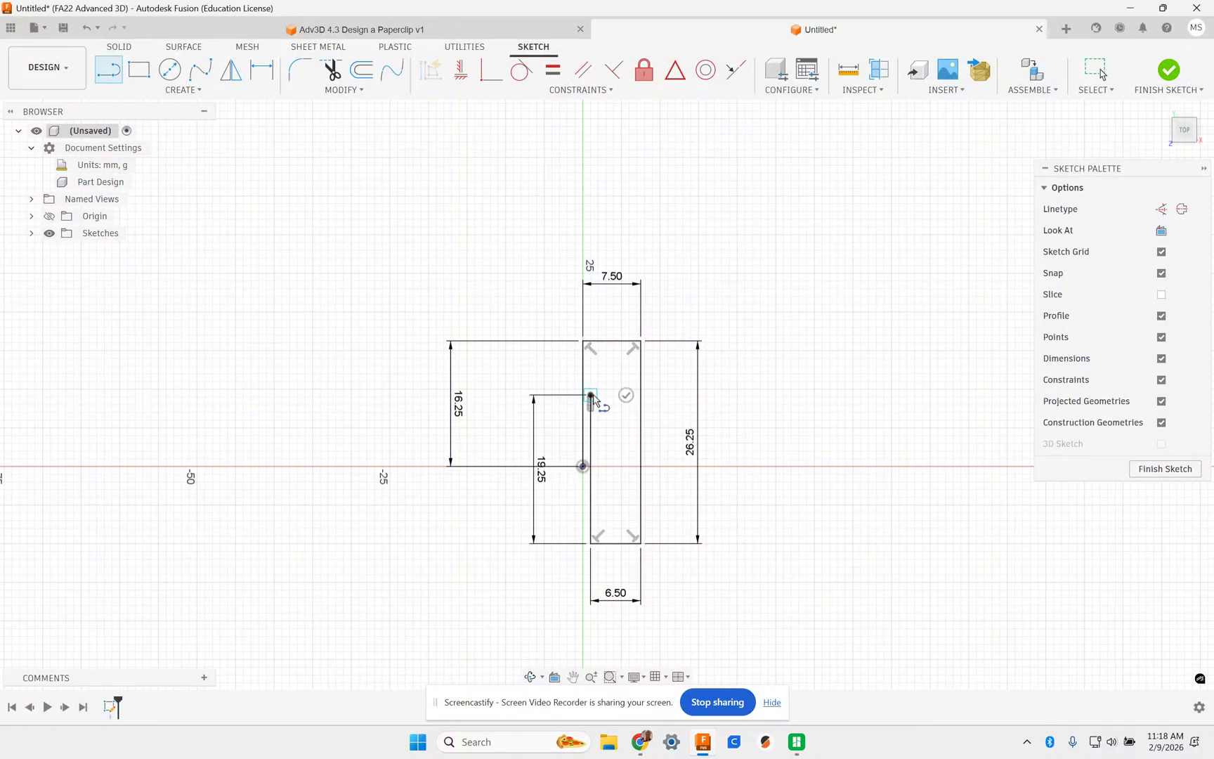
- Add the 5.5 mm and 9.25 mm segments and end the line chain
{"action": "type", "text": "5.5"}
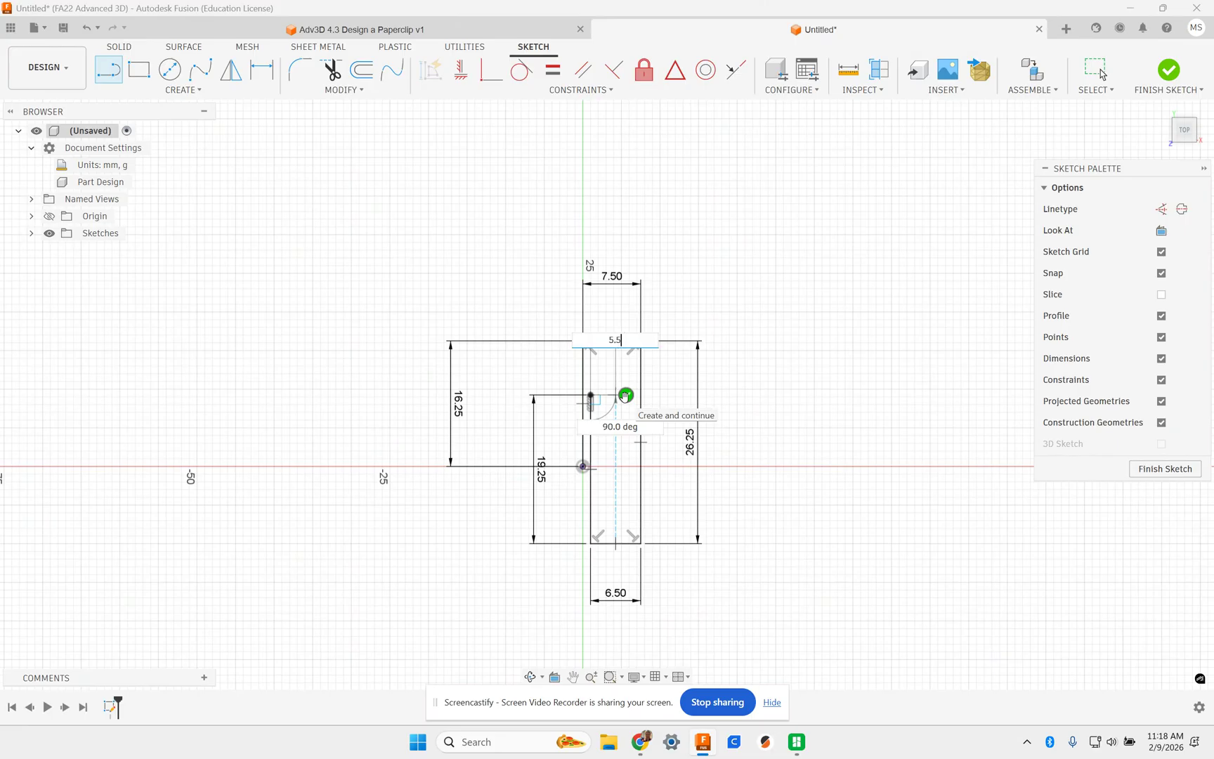
{"action": "key", "text": "Tab"}
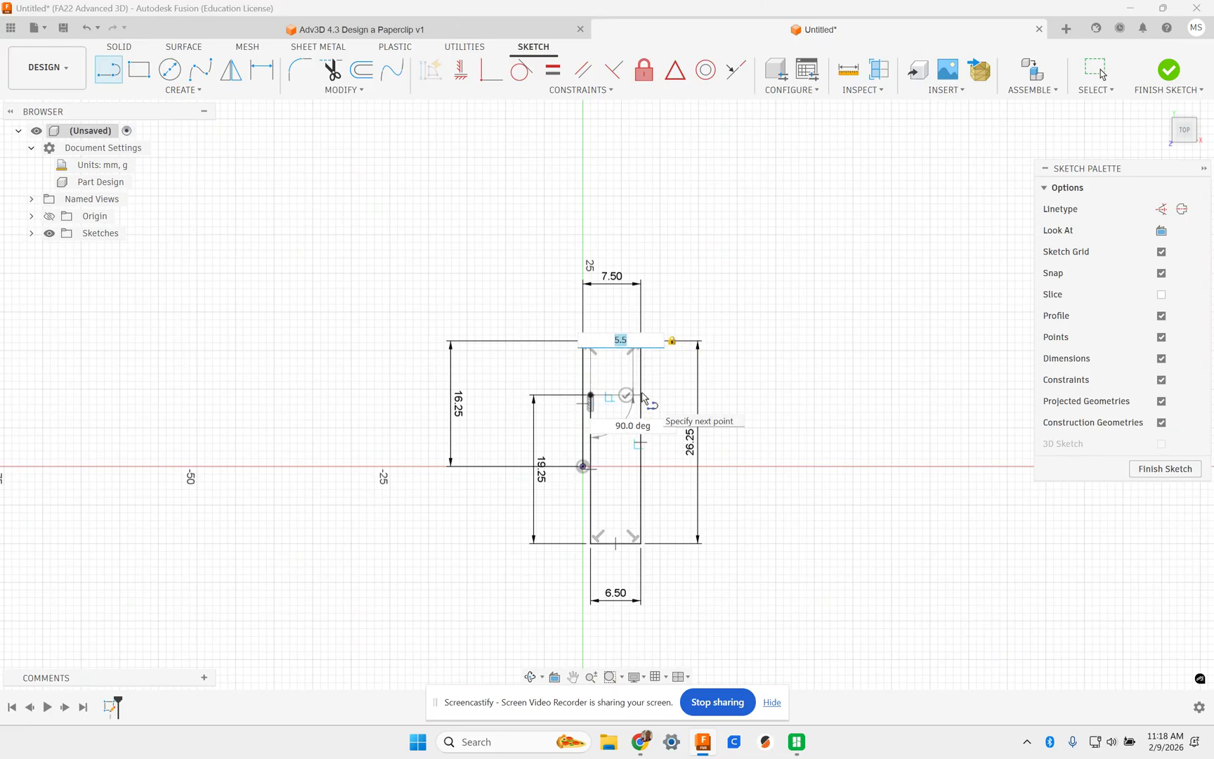
{"action": "left_click", "coordinate": [641, 397]}
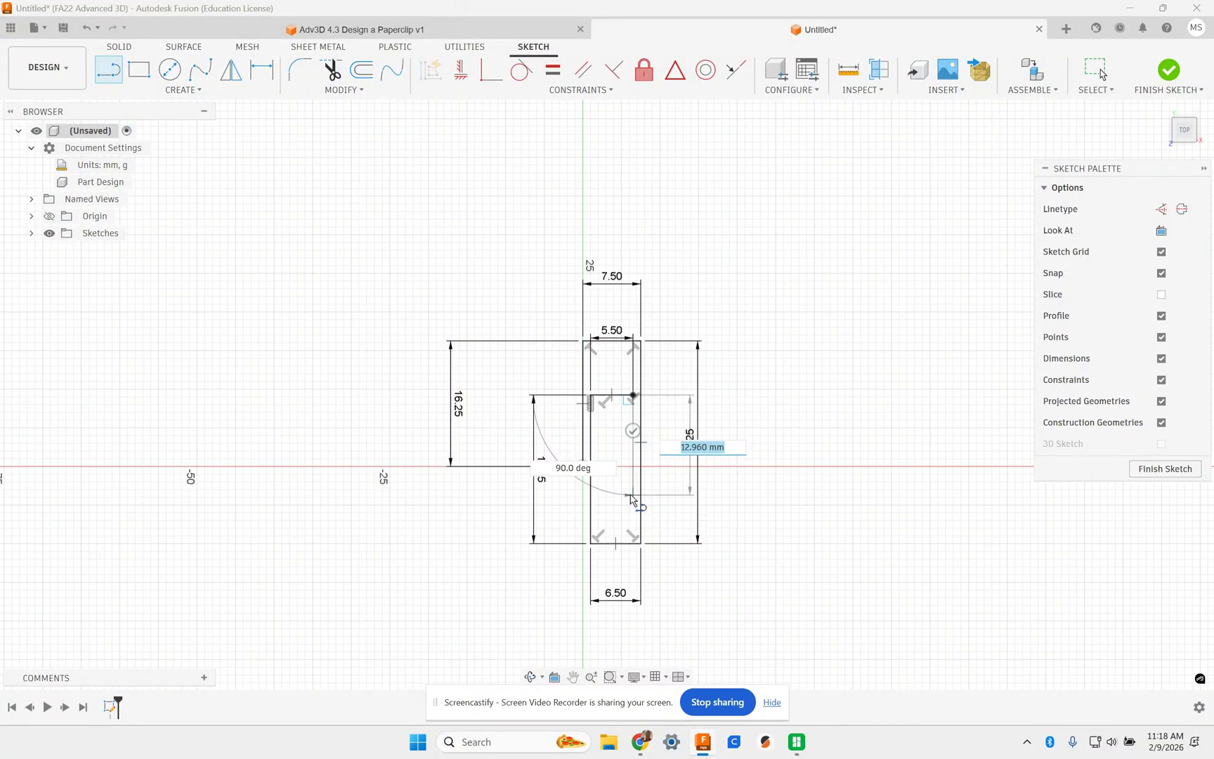
{"action": "type", "text": "9.25"}
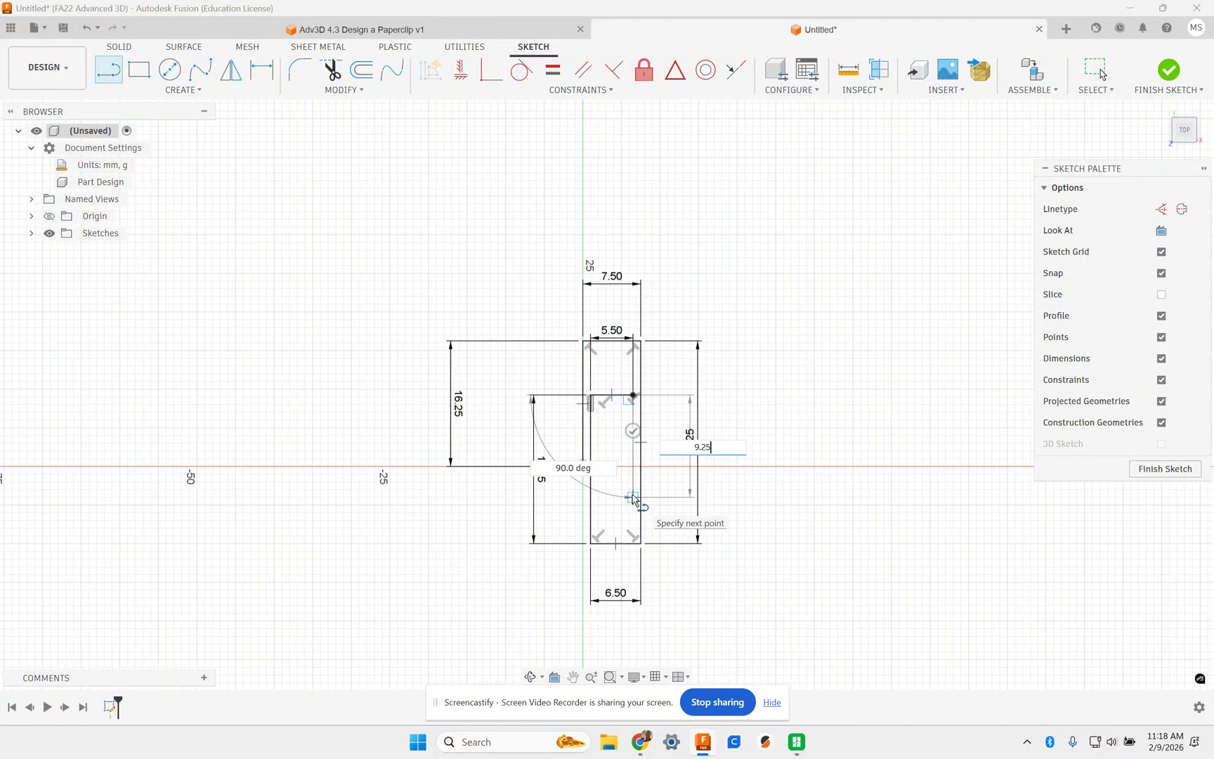
{"action": "key", "text": "Tab"}
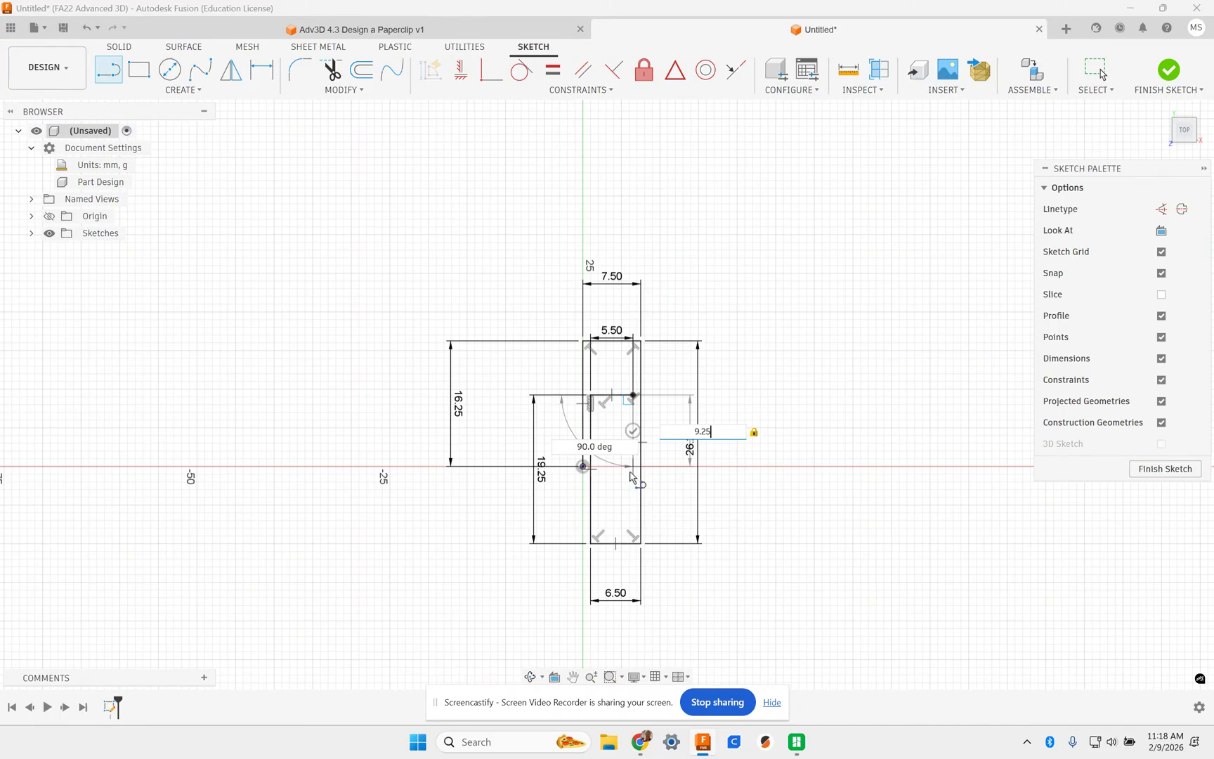
{"action": "left_click", "coordinate": [634, 470]}
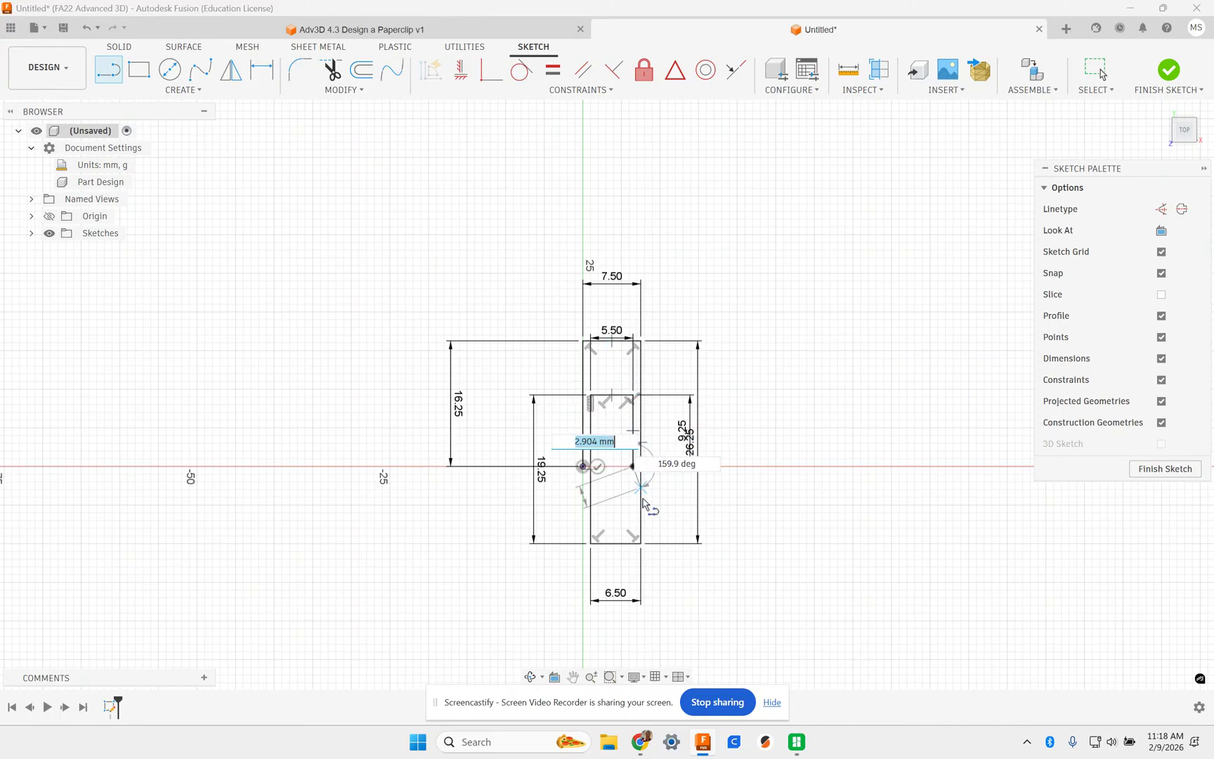
{"action": "key", "text": "Escape"}
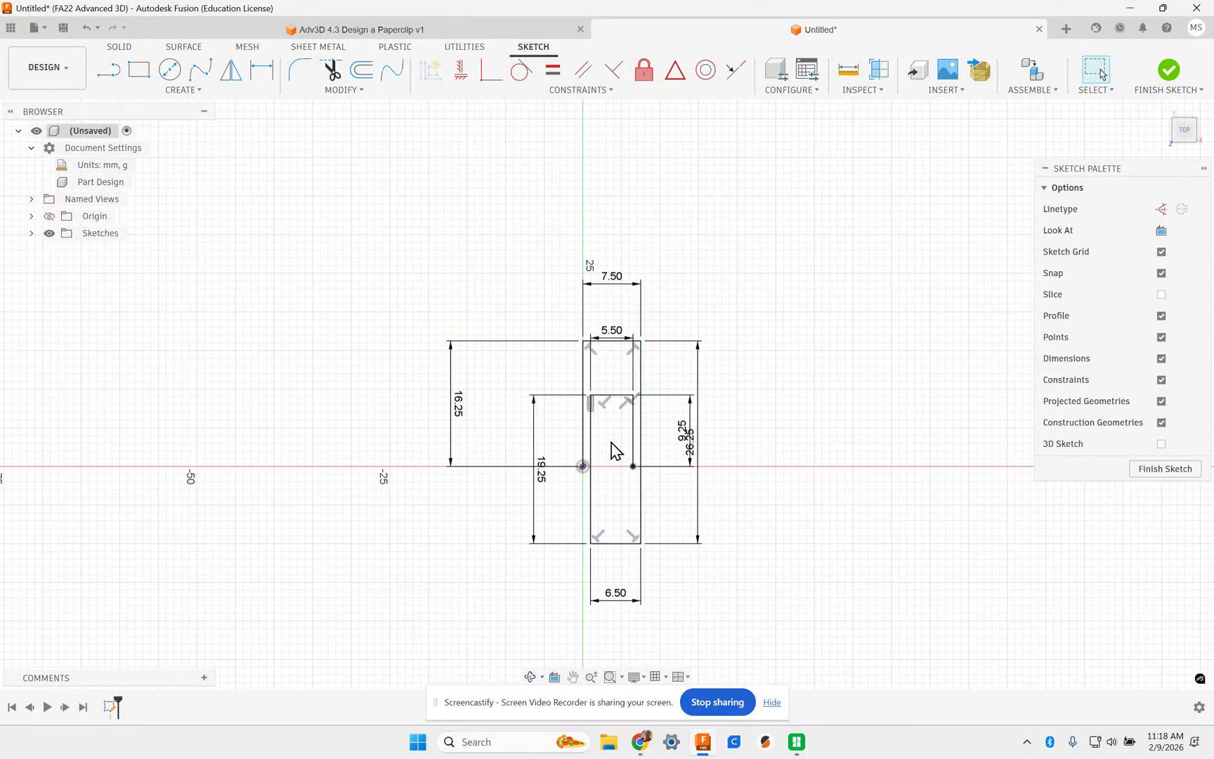
{"action": "scroll", "coordinate": [635, 407], "scroll_direction": "up", "scroll_amount": 2}
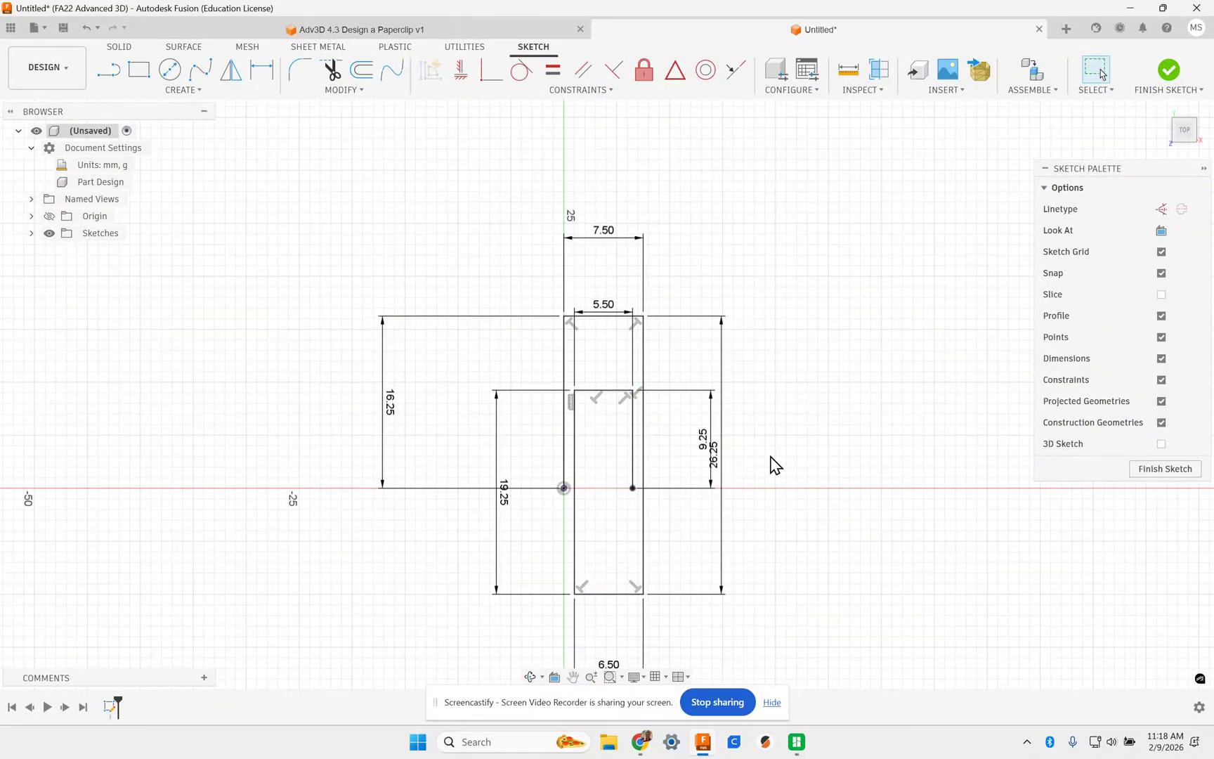
{"action": "middle_click_drag", "start_coordinate": [771, 447], "coordinate": [751, 325]}
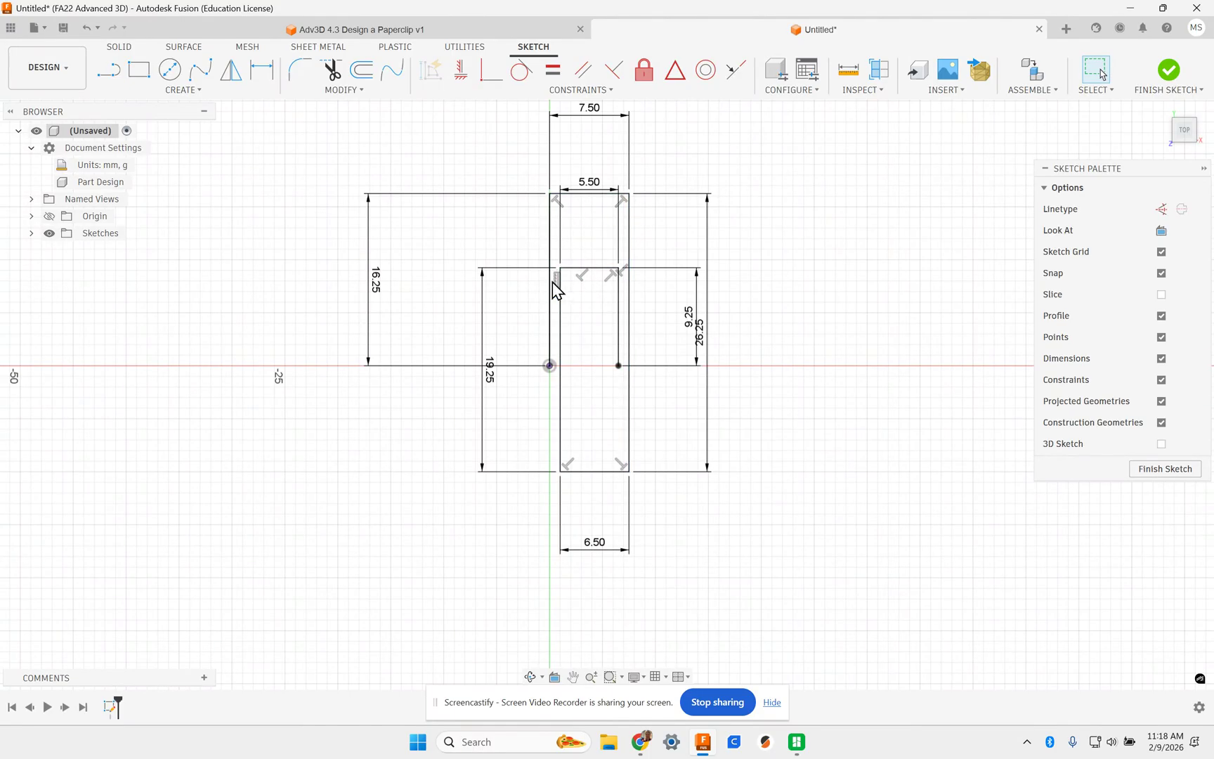
{"action": "scroll", "coordinate": [559, 284], "scroll_direction": "up", "scroll_amount": 5}
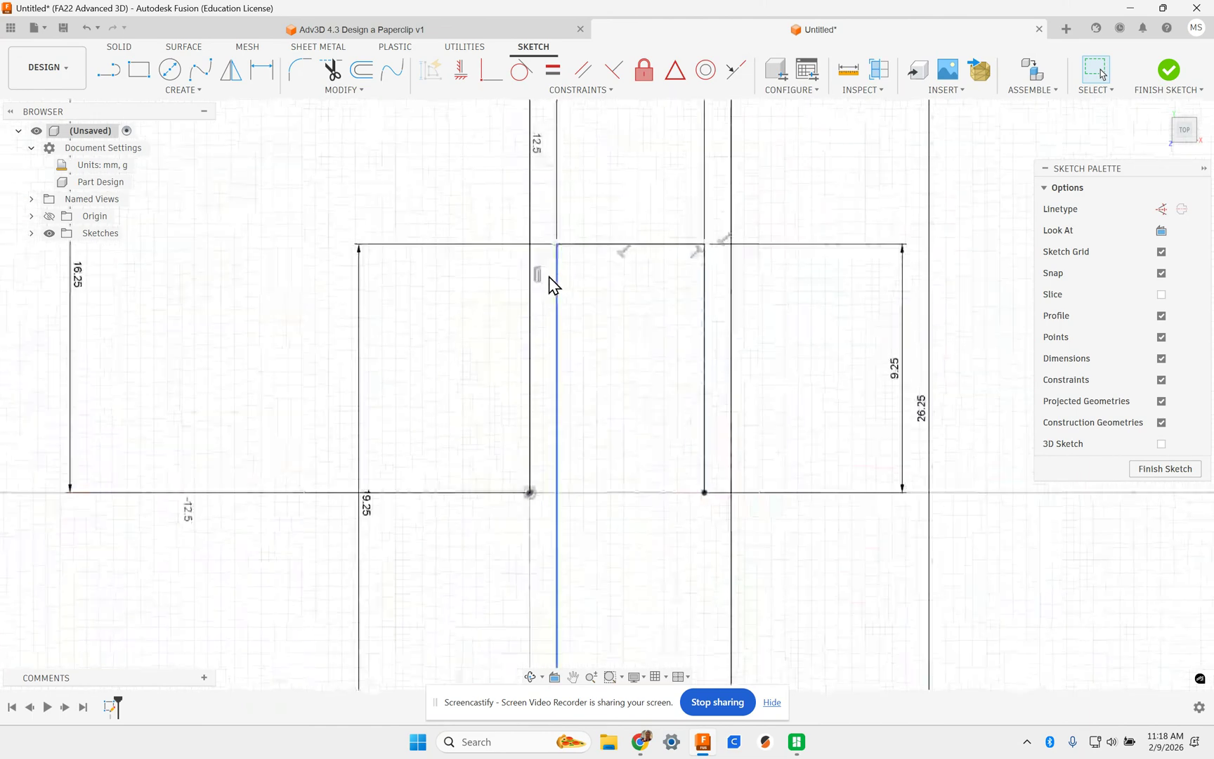
{"action": "scroll", "coordinate": [539, 276], "scroll_direction": "down", "scroll_amount": 5}
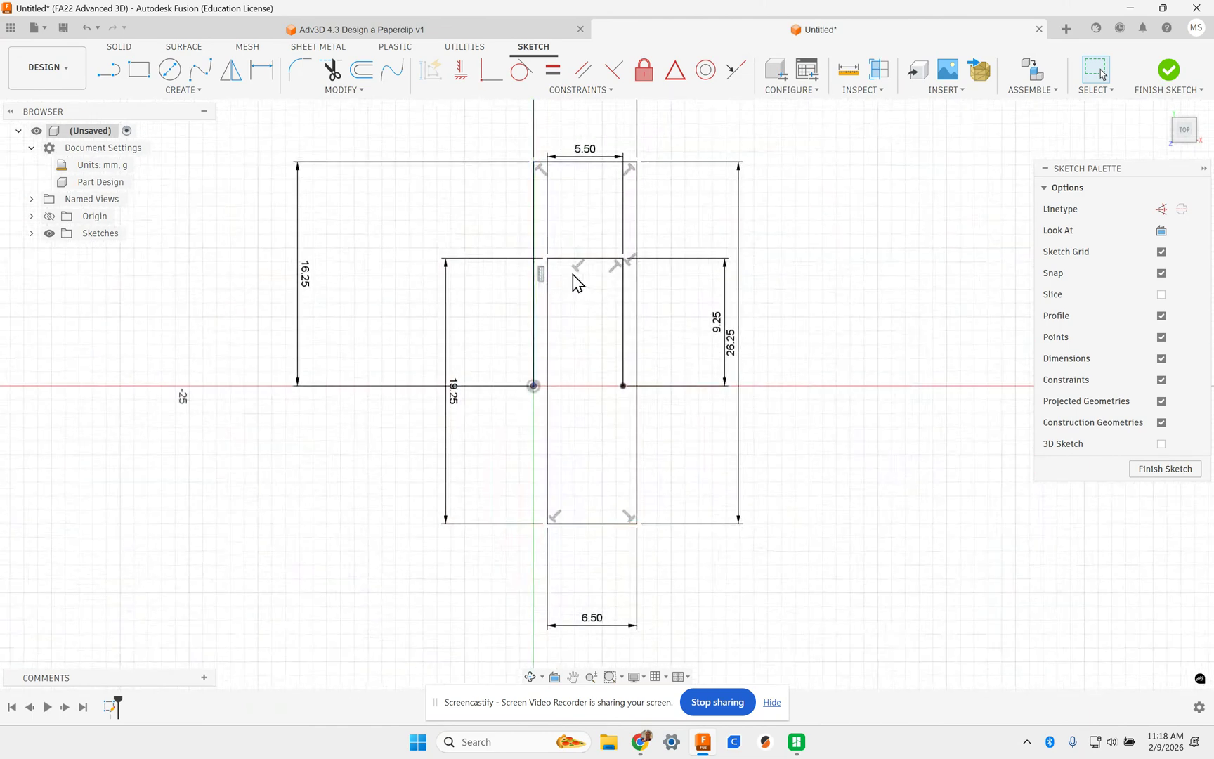
{"action": "scroll", "coordinate": [571, 290], "scroll_direction": "down", "scroll_amount": 2}
{"action": "scroll", "coordinate": [567, 314], "scroll_direction": "down", "scroll_amount": 1}
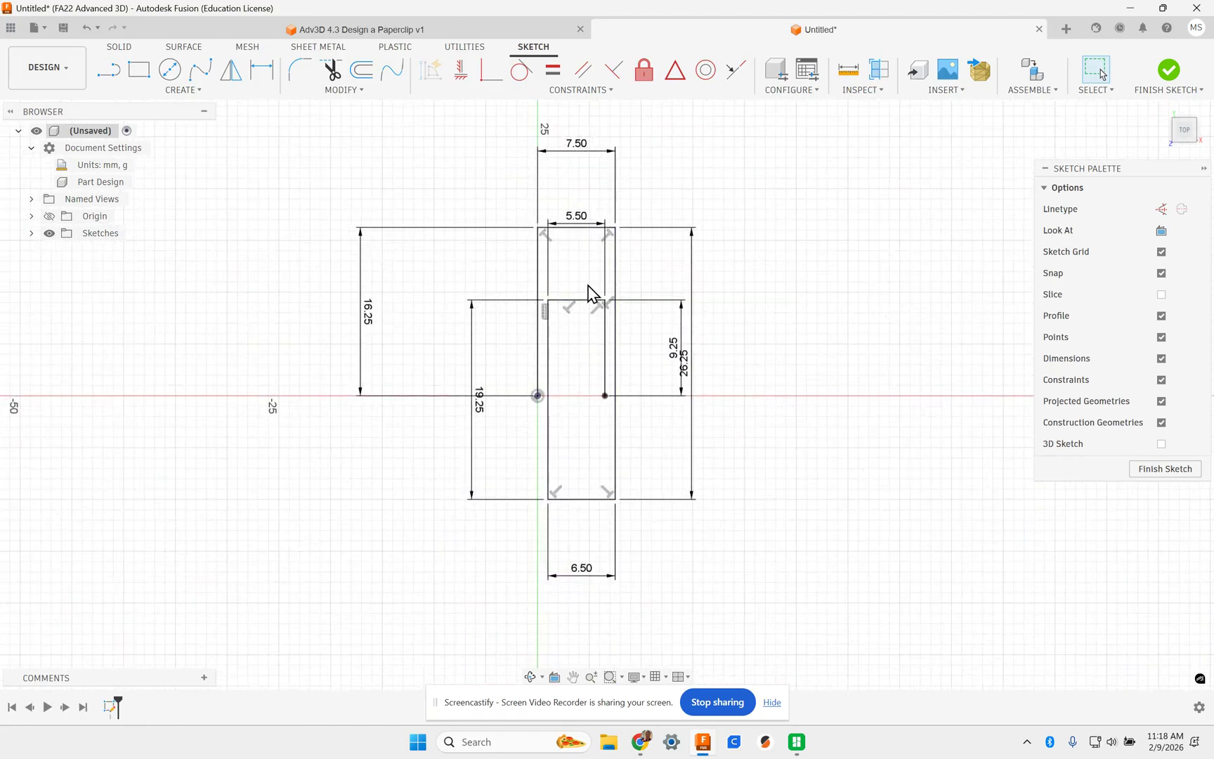
- Convert the top, middle and bottom horizontal lines into construction lines
{"action": "left_click", "coordinate": [565, 228]}
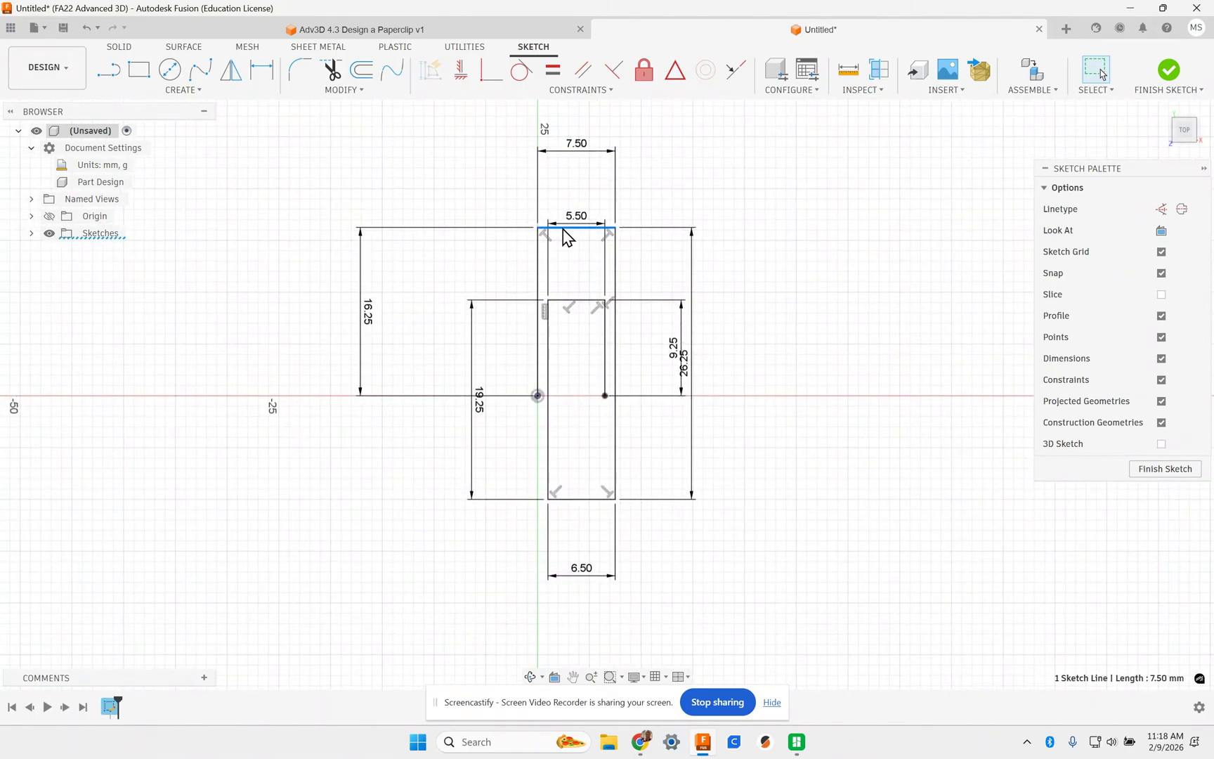
{"action": "left_click", "coordinate": [586, 309], "text": "ctrl"}
{"action": "left_click", "coordinate": [596, 501], "text": "ctrl"}
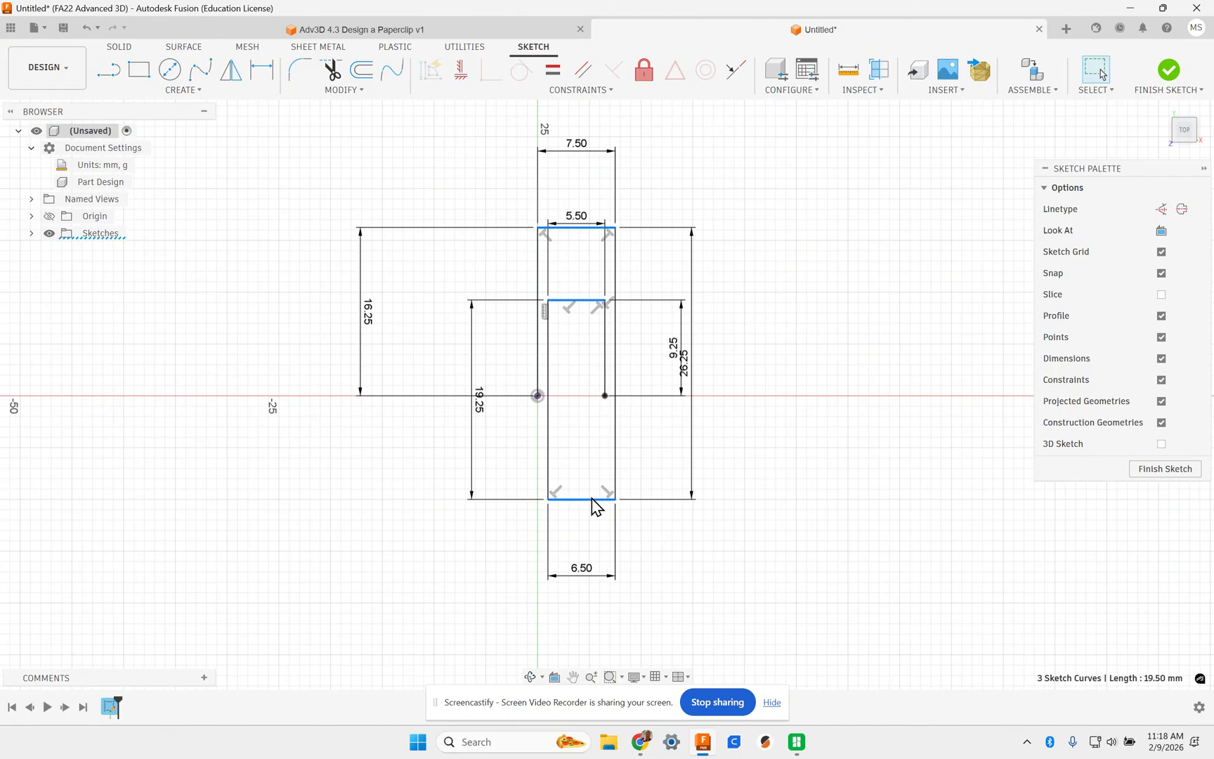
{"action": "left_click", "coordinate": [581, 229]}
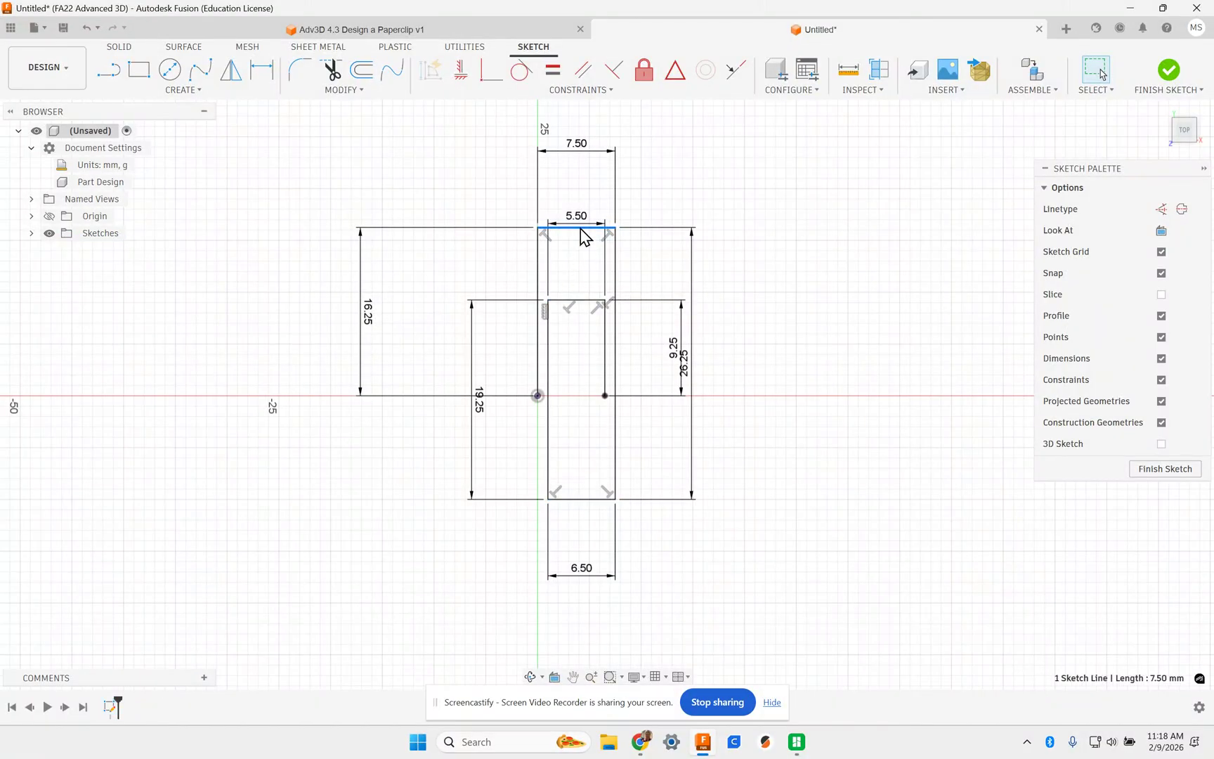
{"action": "left_click", "coordinate": [581, 301], "text": "shift"}
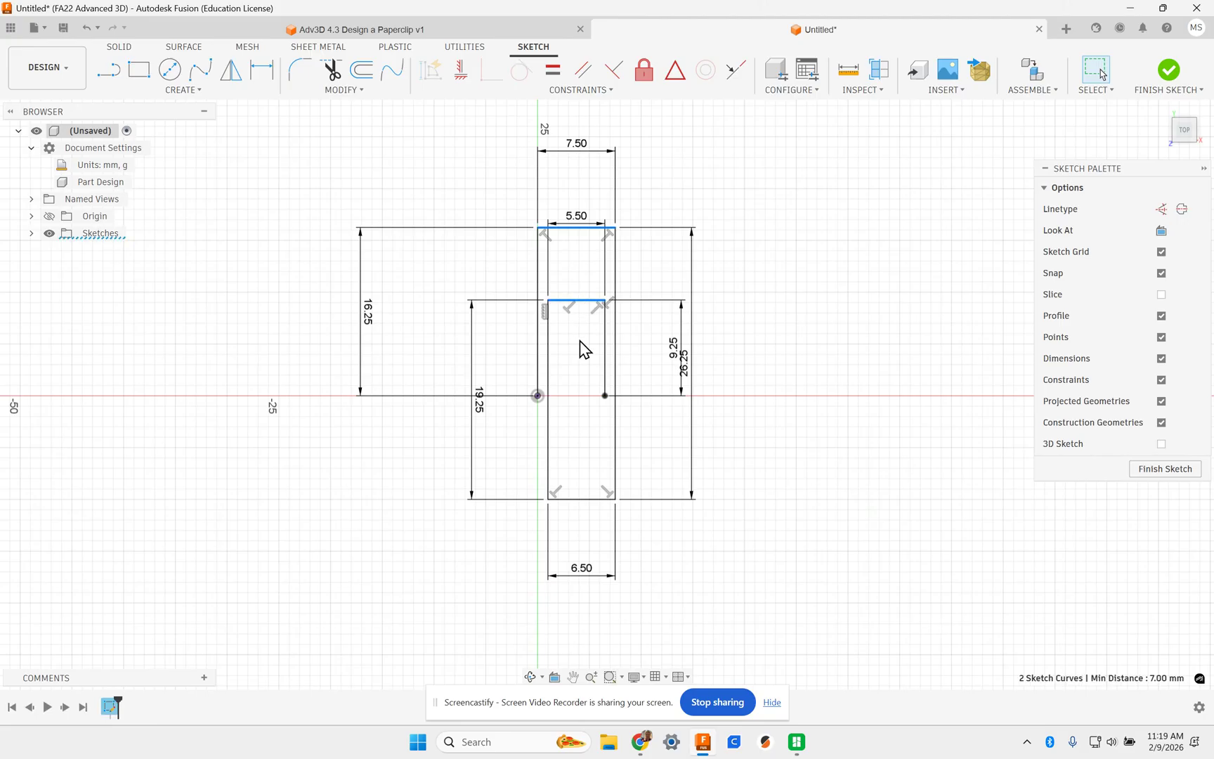
{"action": "left_click", "coordinate": [588, 500], "text": "shift"}
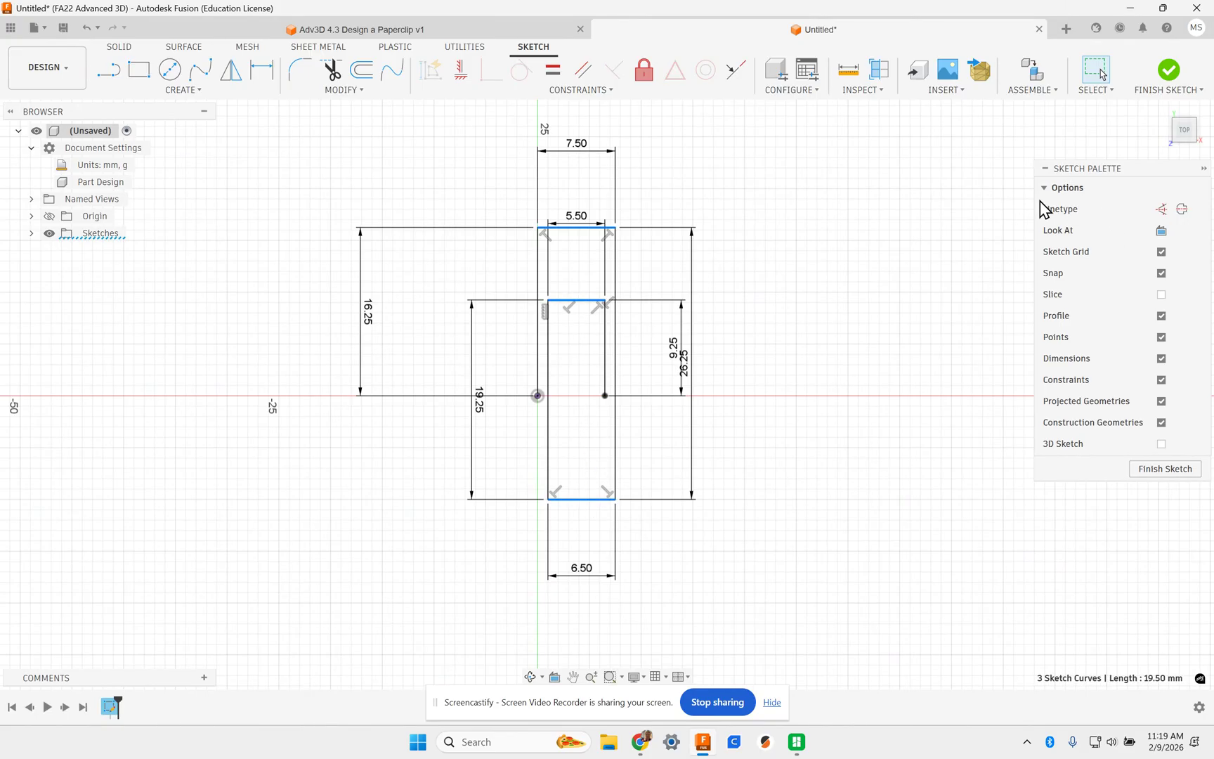
{"action": "left_click", "coordinate": [1161, 210]}
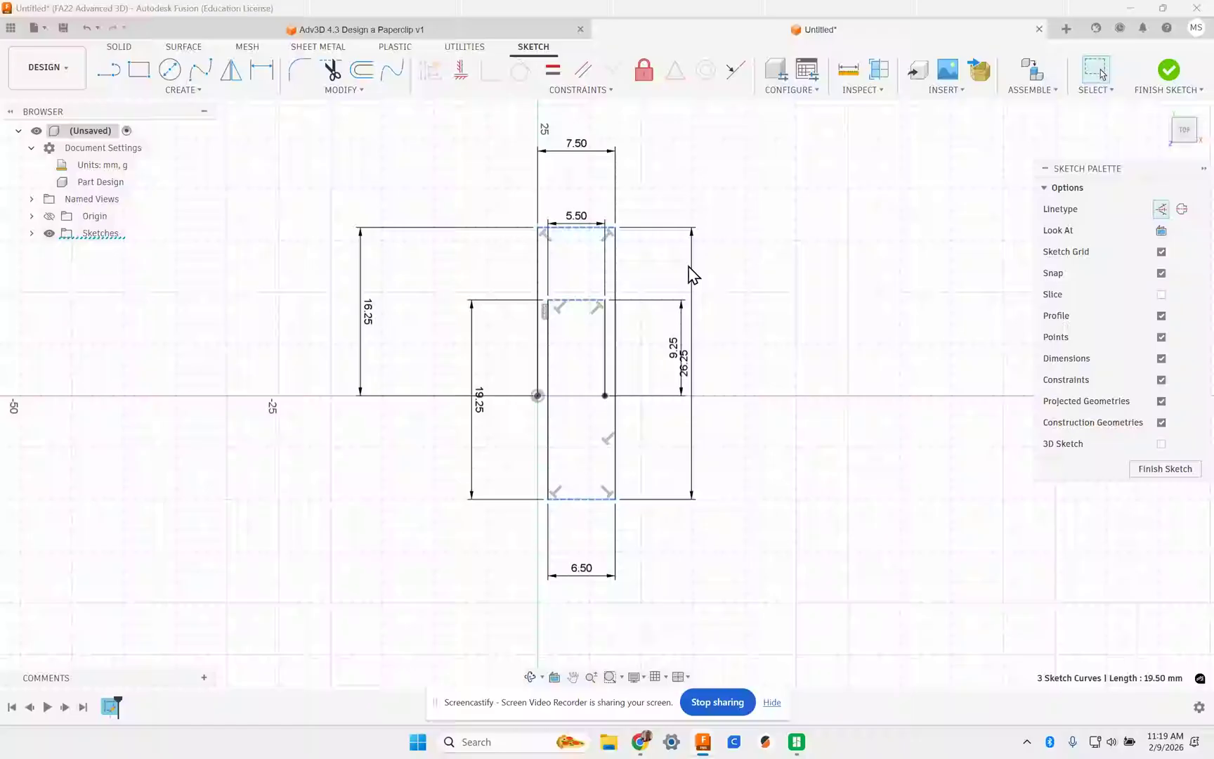
{"action": "left_click", "coordinate": [649, 253]}
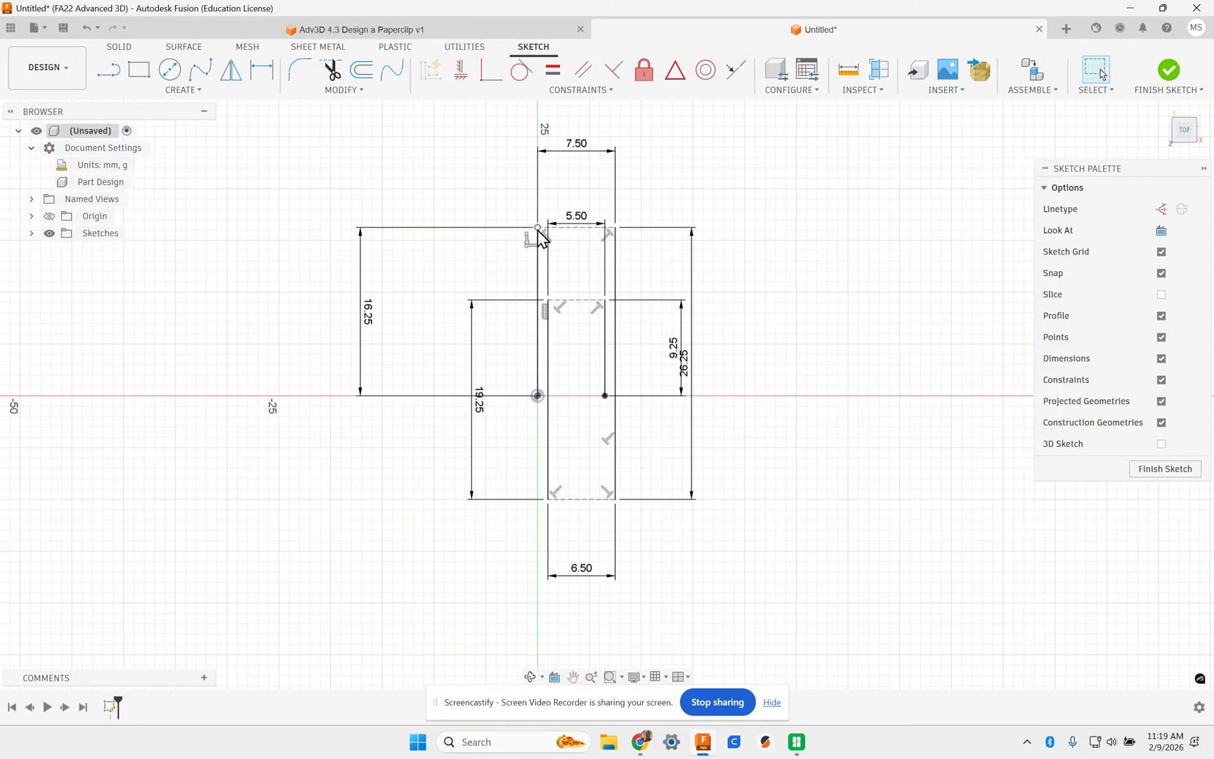
- Browse the sketch and solid Create menus, then finish the sketch
{"action": "left_click", "coordinate": [169, 95]}
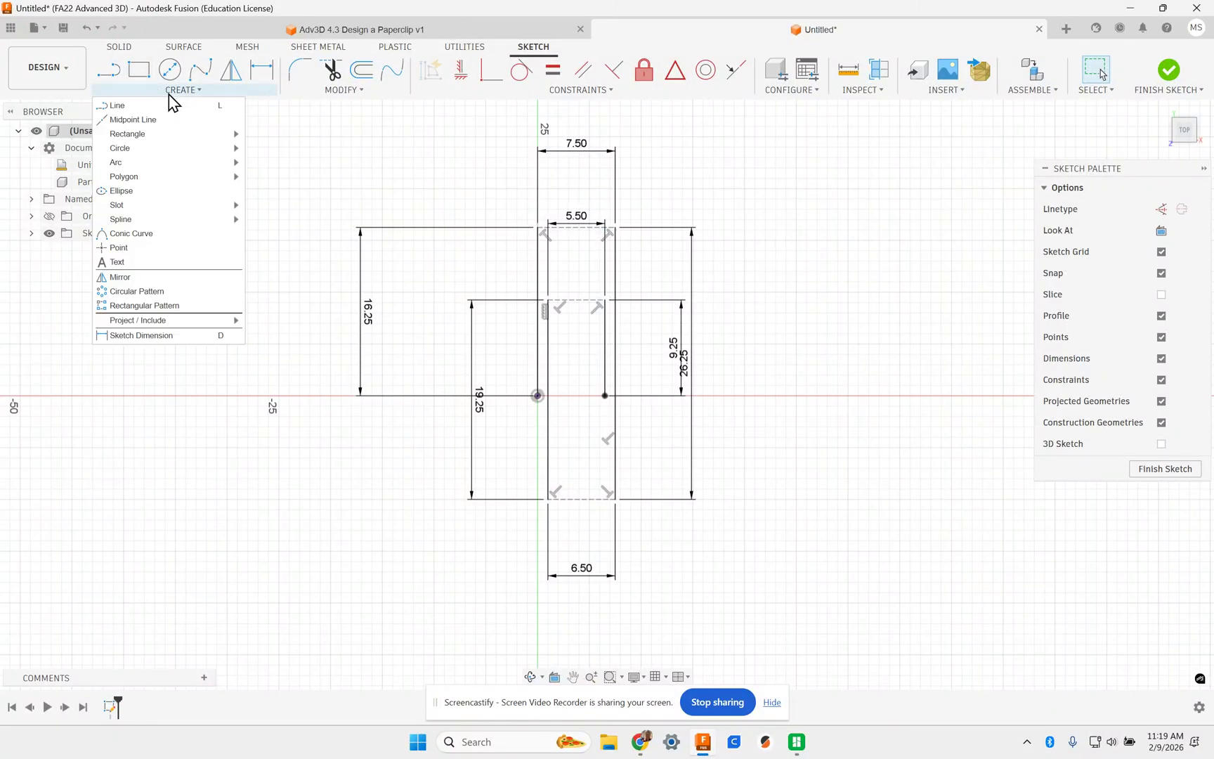
{"action": "left_click", "coordinate": [126, 47]}
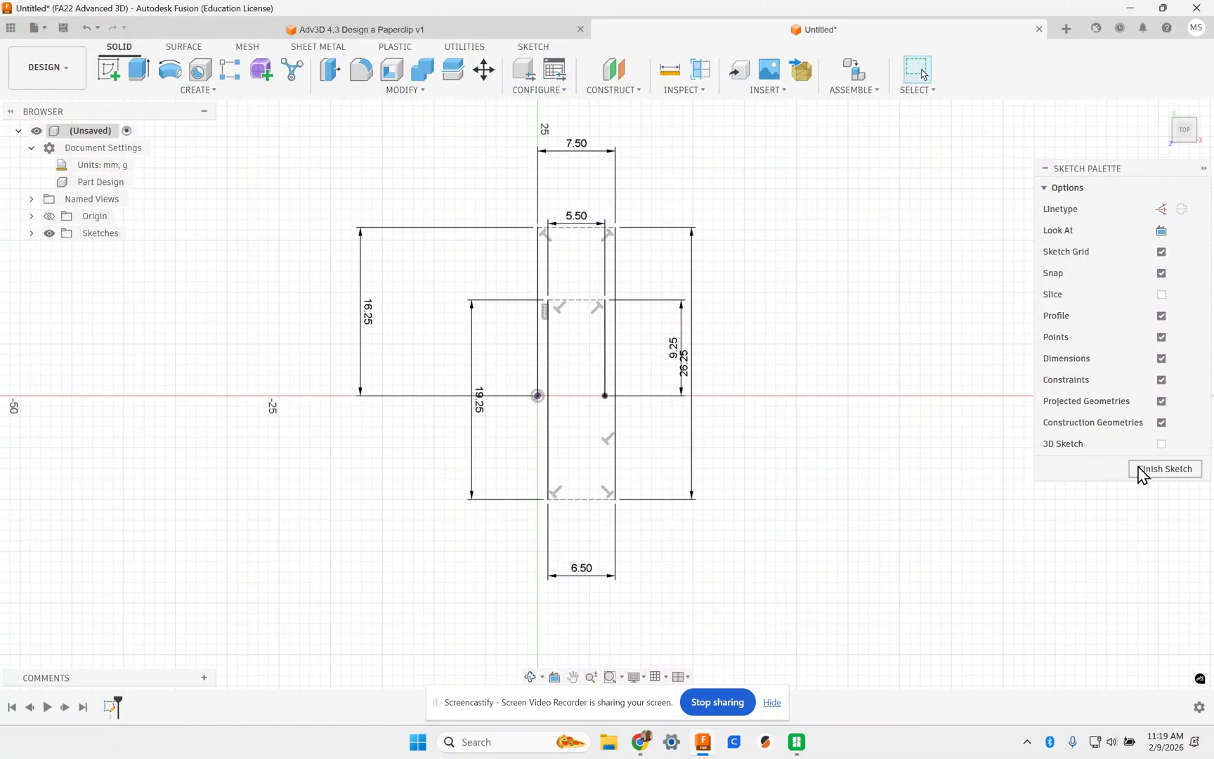
{"action": "left_click", "coordinate": [169, 94]}
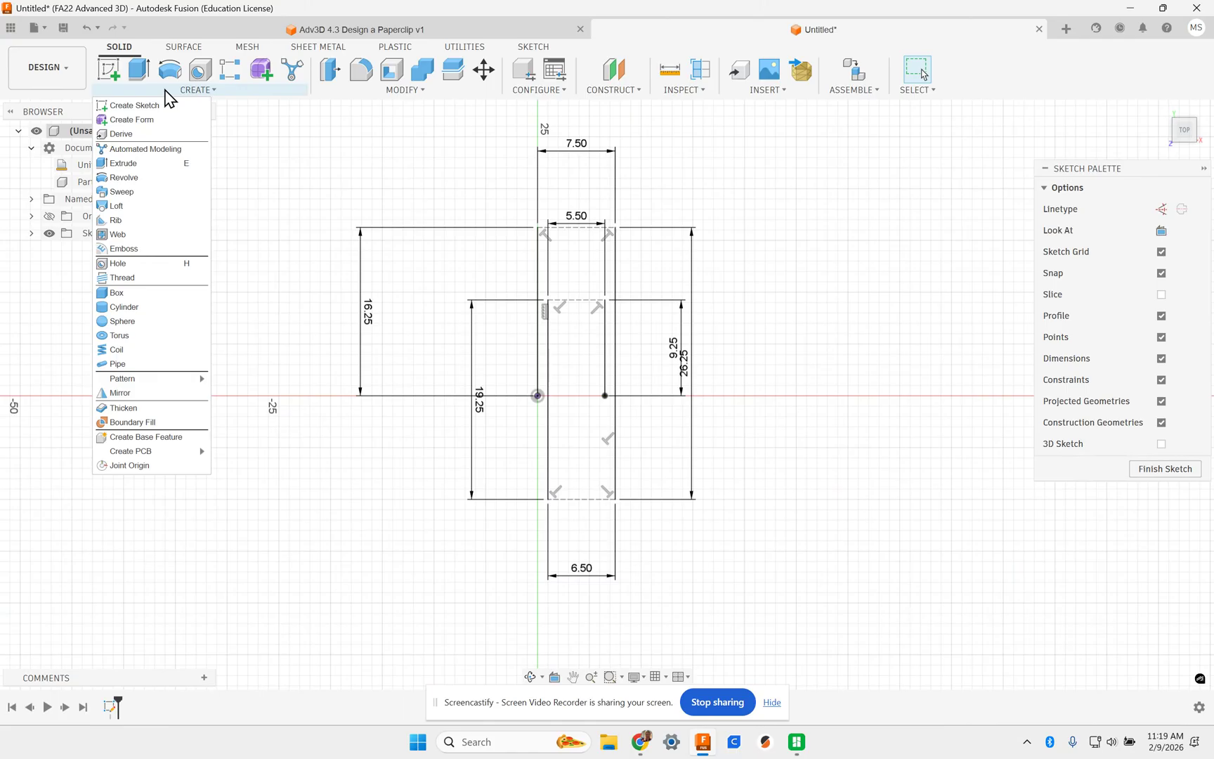
{"action": "left_click", "coordinate": [156, 95]}
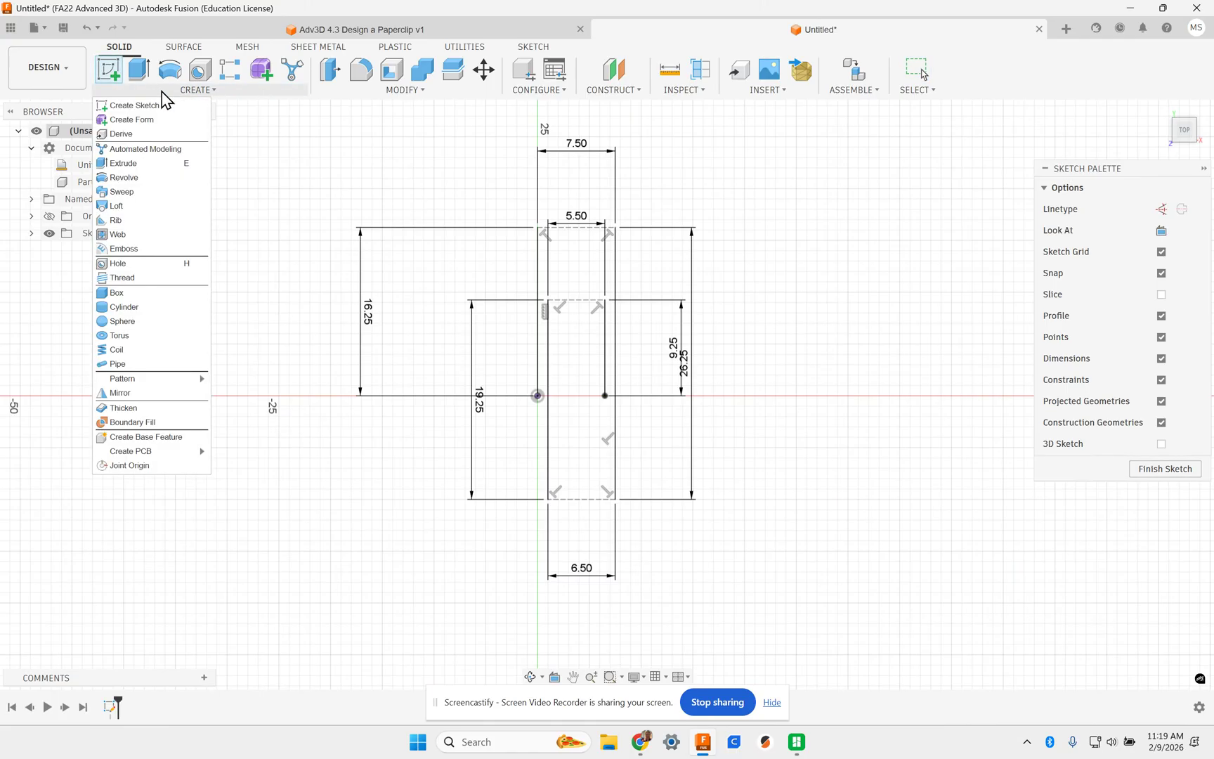
{"action": "key", "text": "l"}
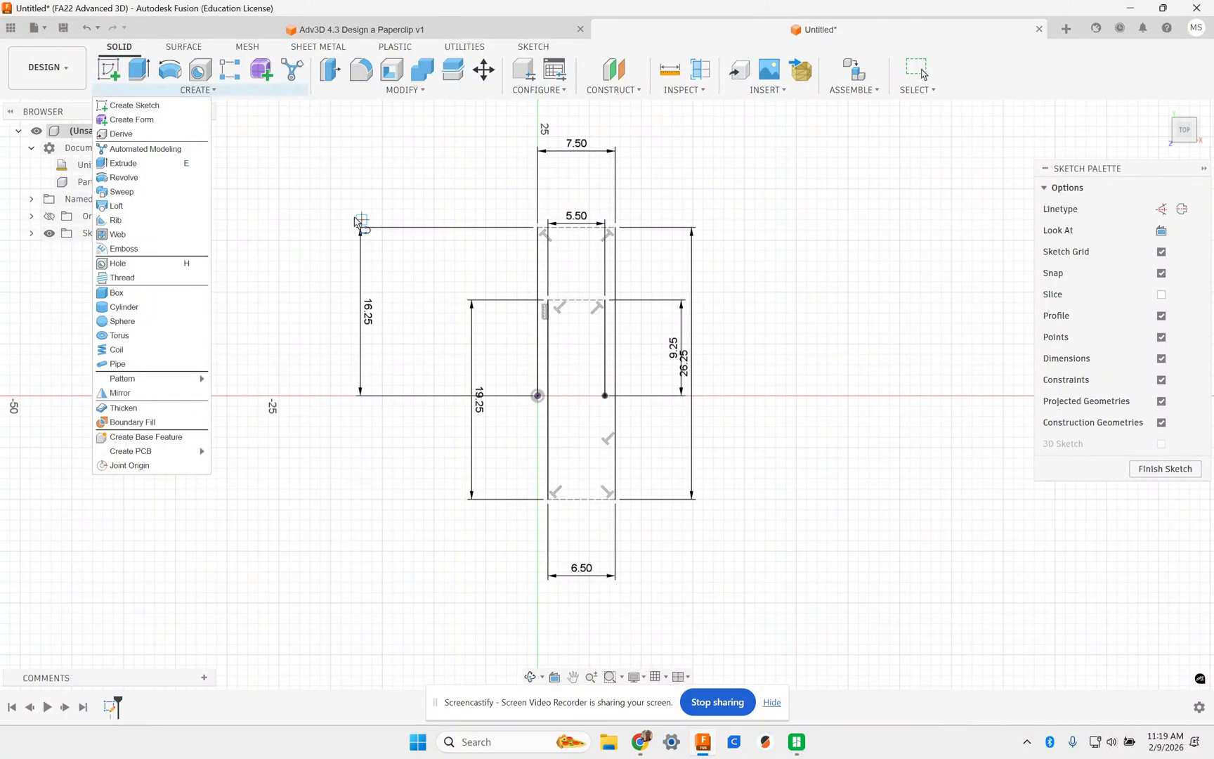
{"action": "left_click", "coordinate": [112, 73]}
{"action": "left_click", "coordinate": [204, 92]}
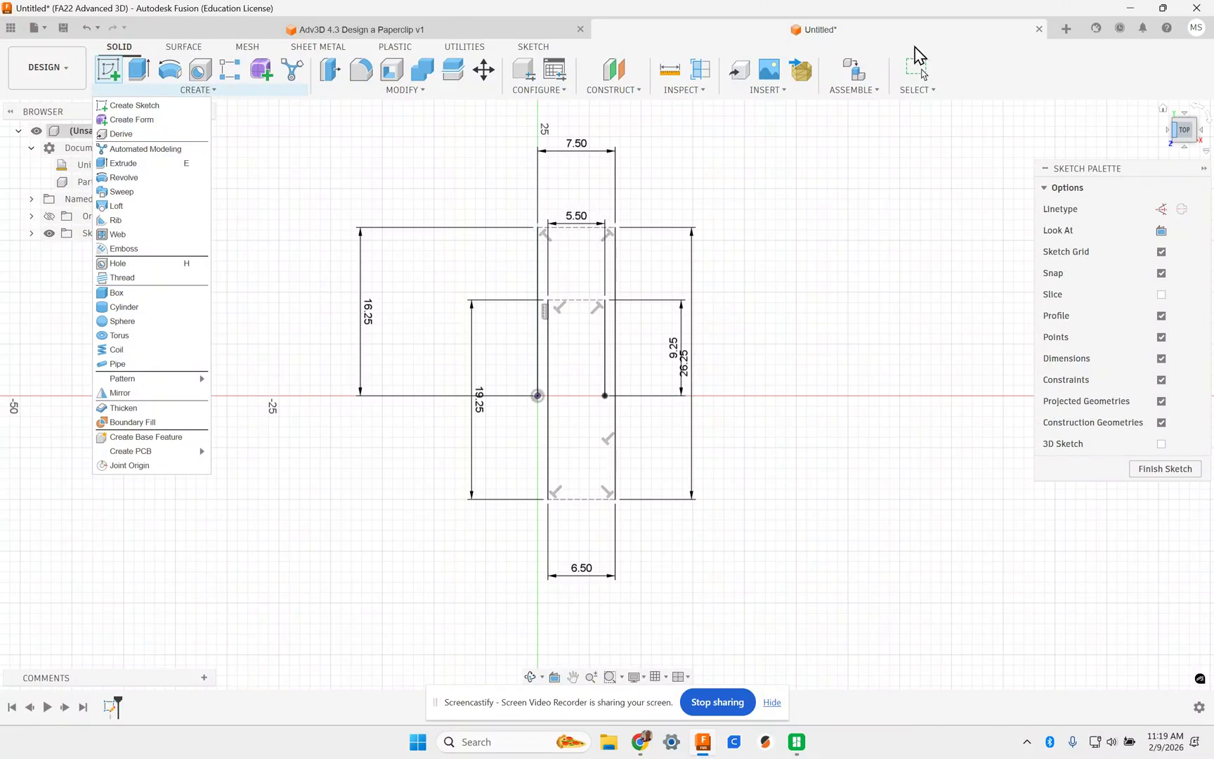
{"action": "left_click", "coordinate": [113, 709]}
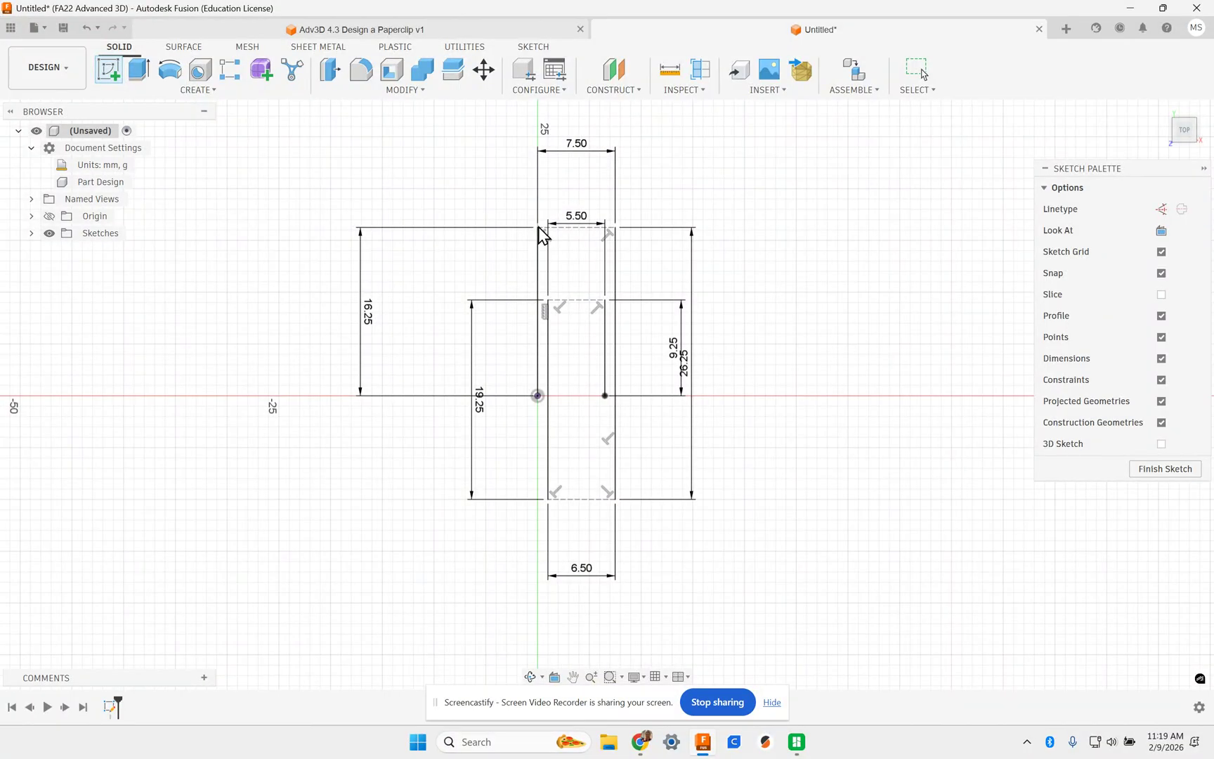
{"action": "left_click", "coordinate": [1168, 469]}
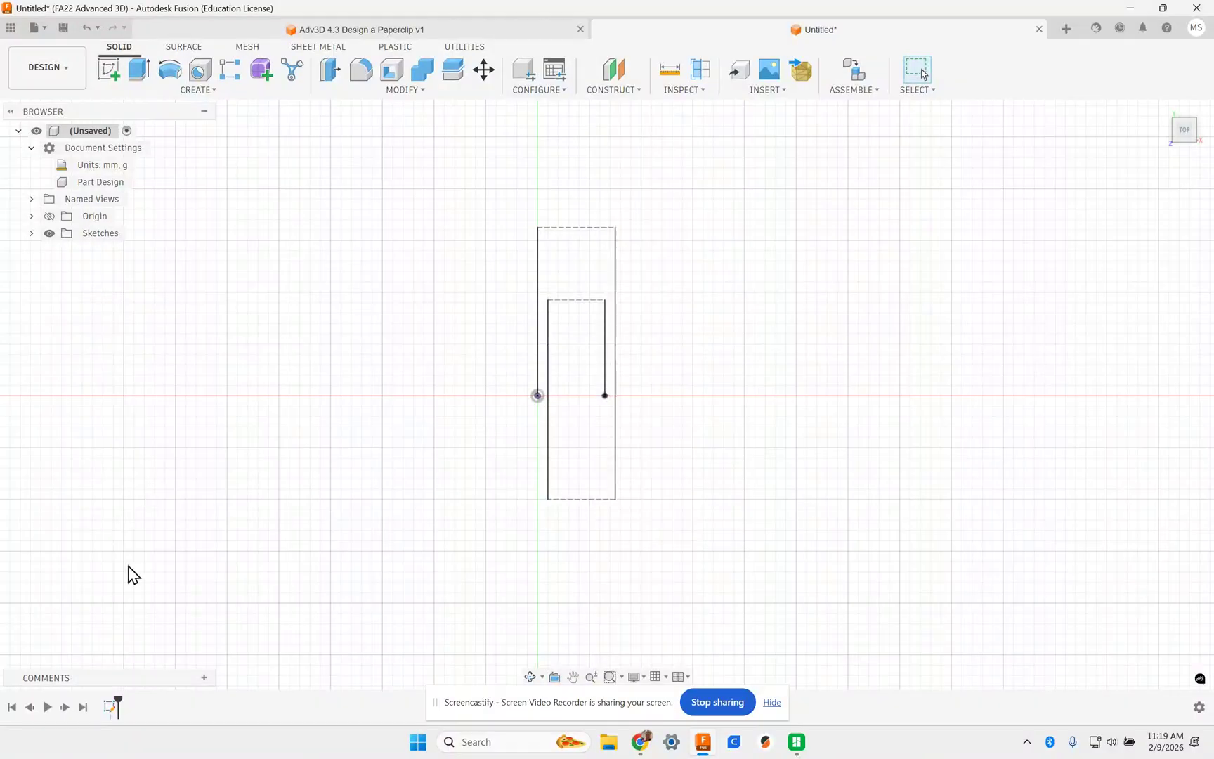
- Reopen Sketch1 and join the outer lines' top ends with a tangent arc
{"action": "right_click", "coordinate": [111, 708]}
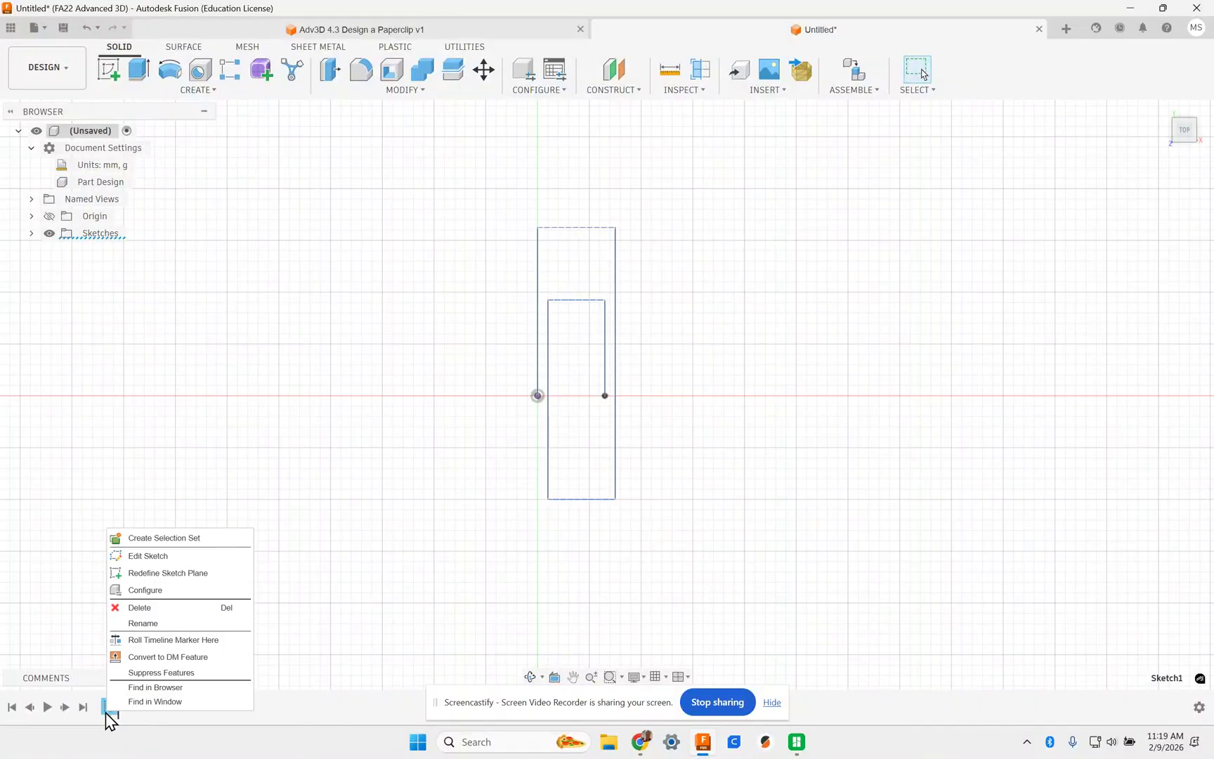
{"action": "left_click", "coordinate": [162, 558]}
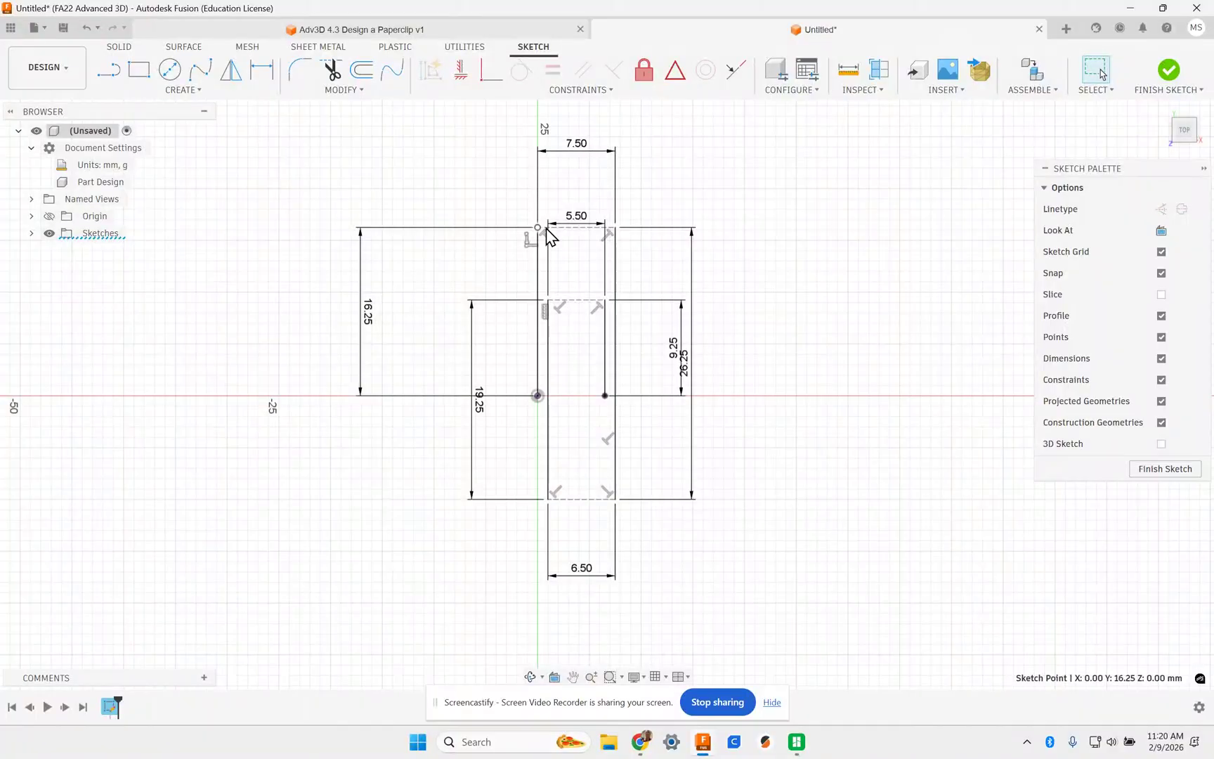
{"action": "left_click", "coordinate": [182, 91]}
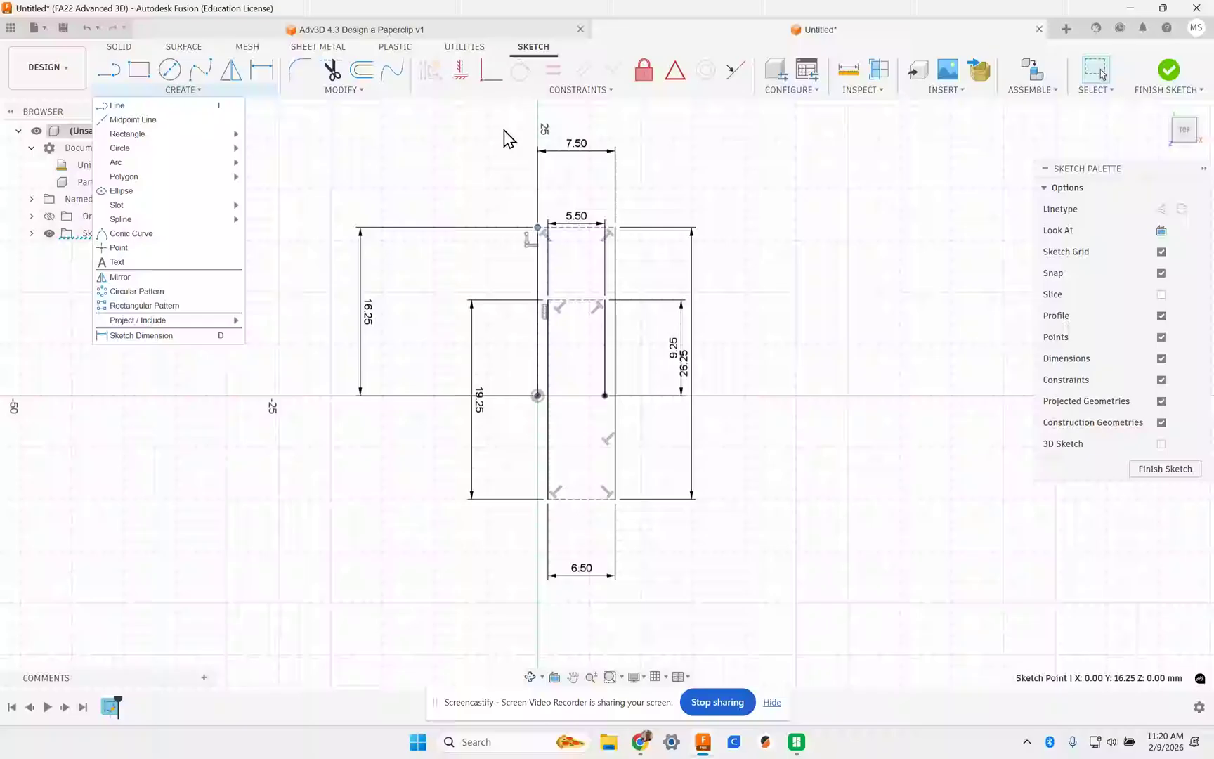
{"action": "mouse_move", "coordinate": [146, 162]}
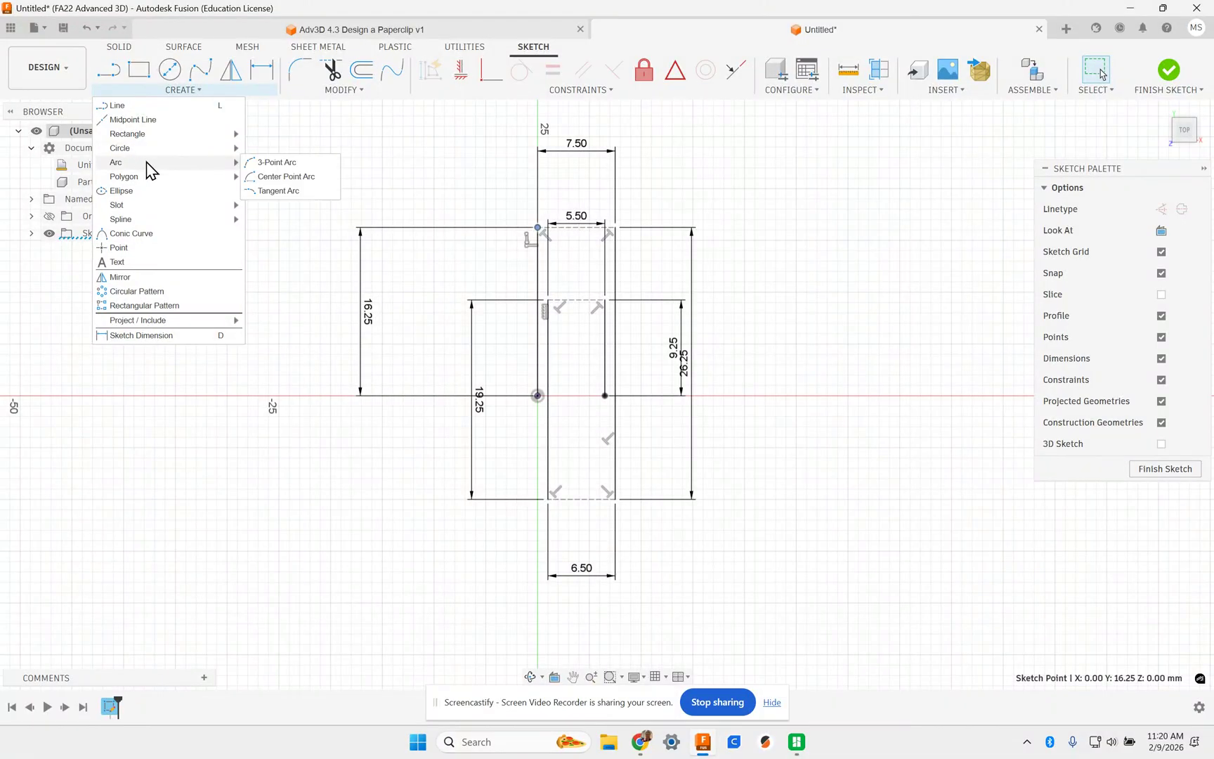
{"action": "left_click", "coordinate": [267, 193]}
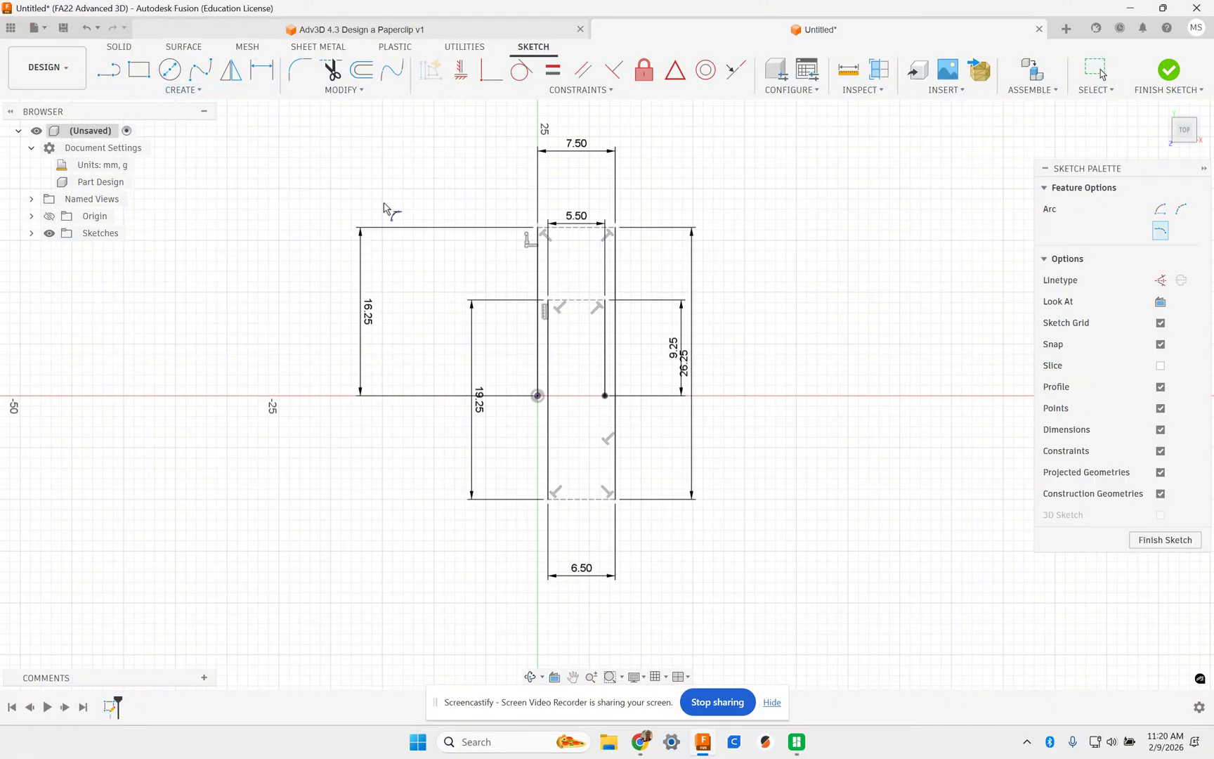
{"action": "left_click", "coordinate": [540, 229]}
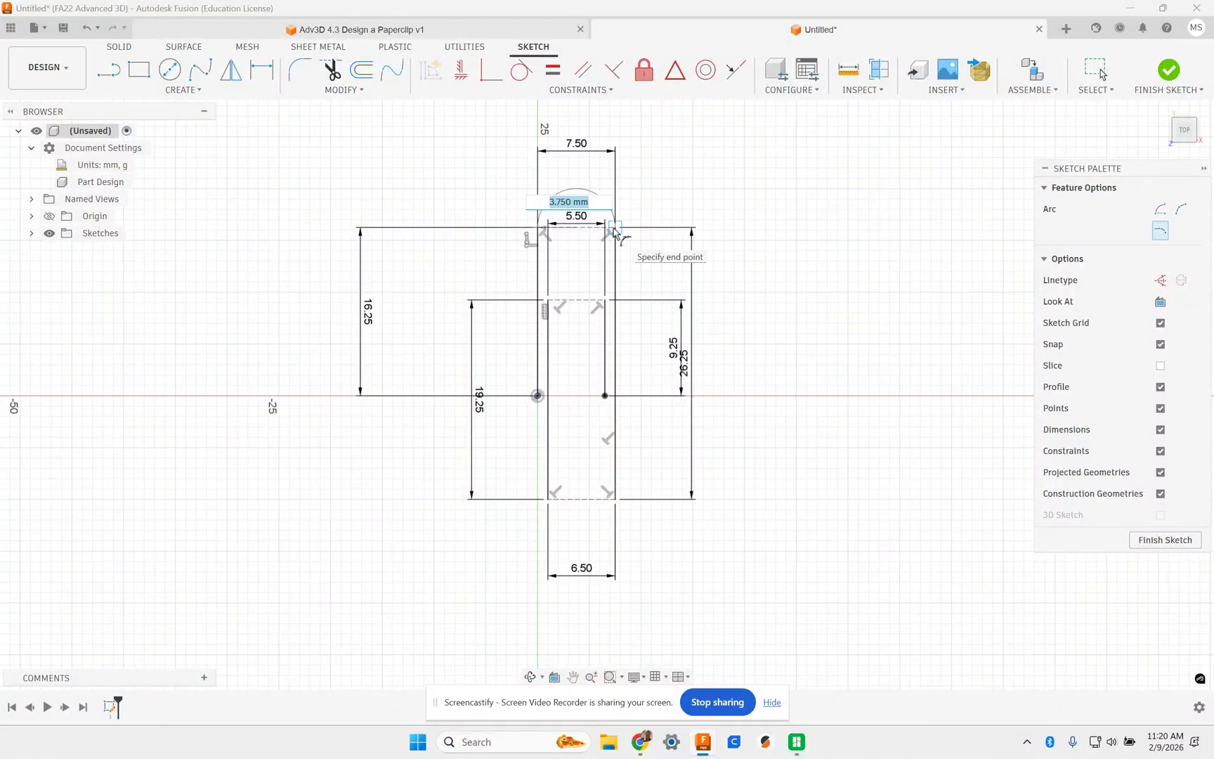
{"action": "scroll", "coordinate": [615, 232], "scroll_direction": "up", "scroll_amount": 3}
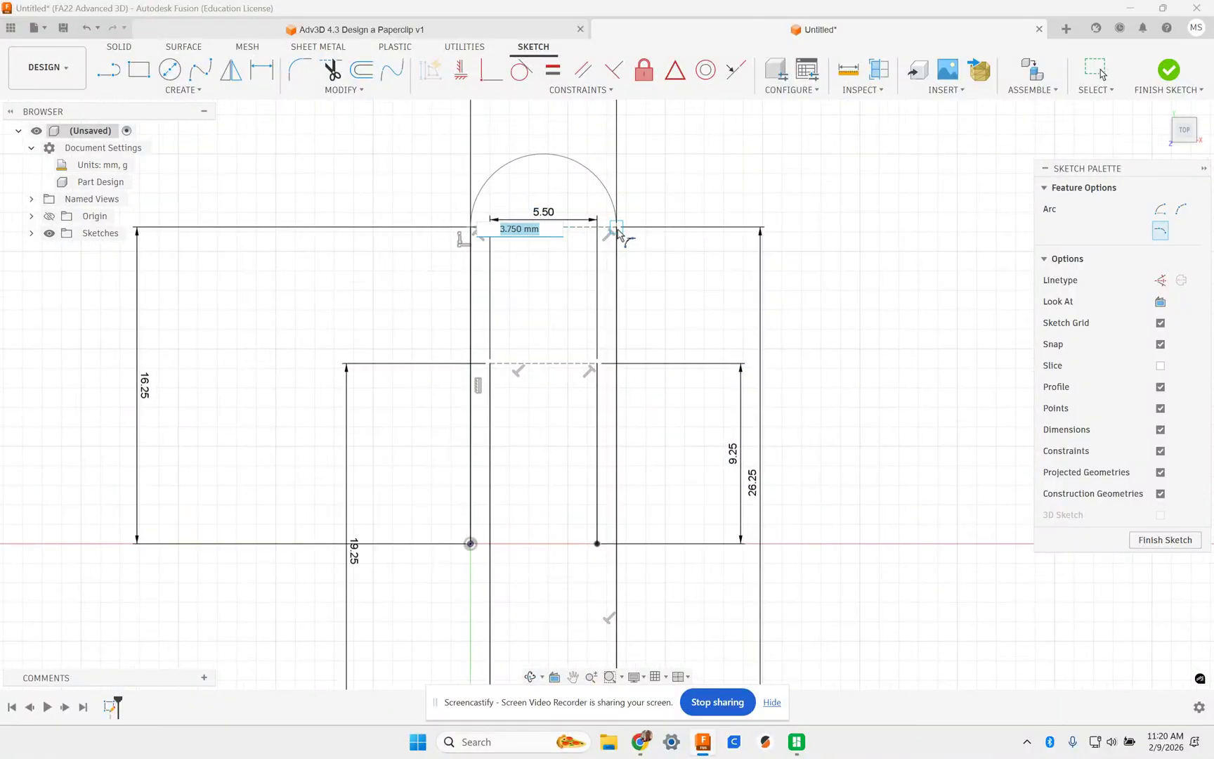
{"action": "left_click", "coordinate": [616, 232]}
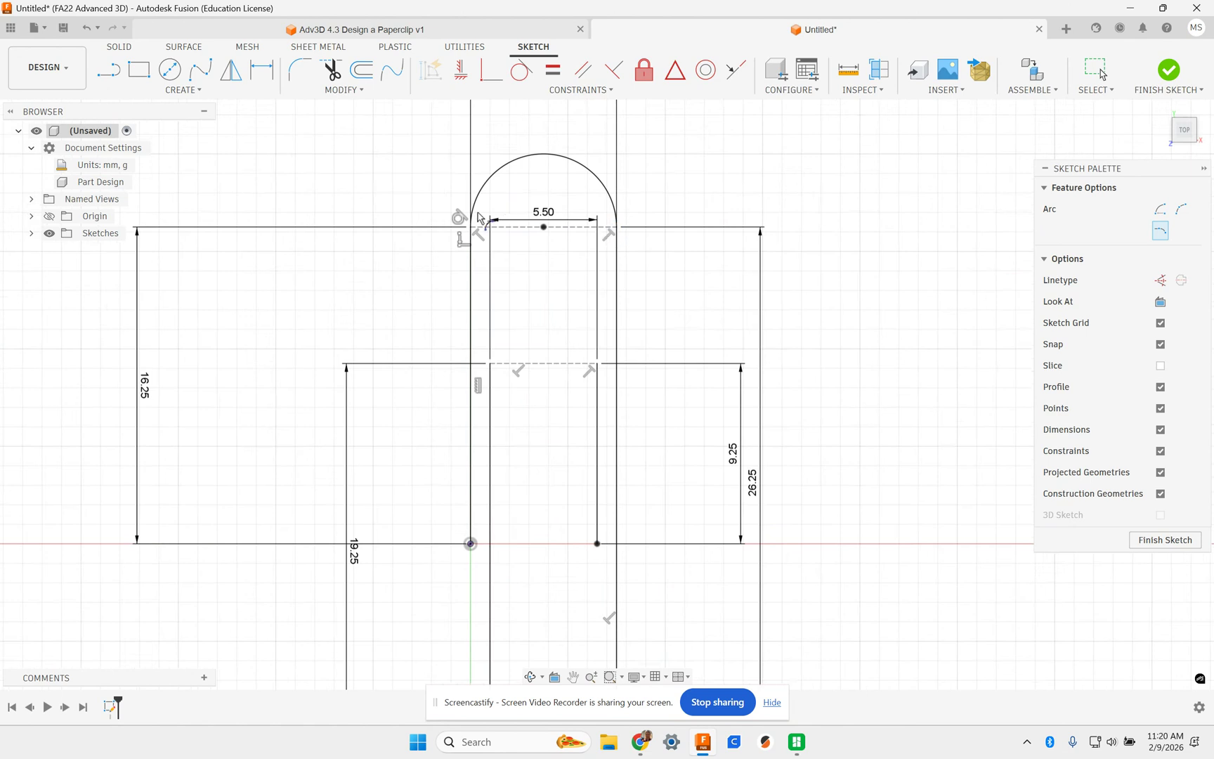
{"action": "scroll", "coordinate": [440, 218], "scroll_direction": "up", "scroll_amount": 5}
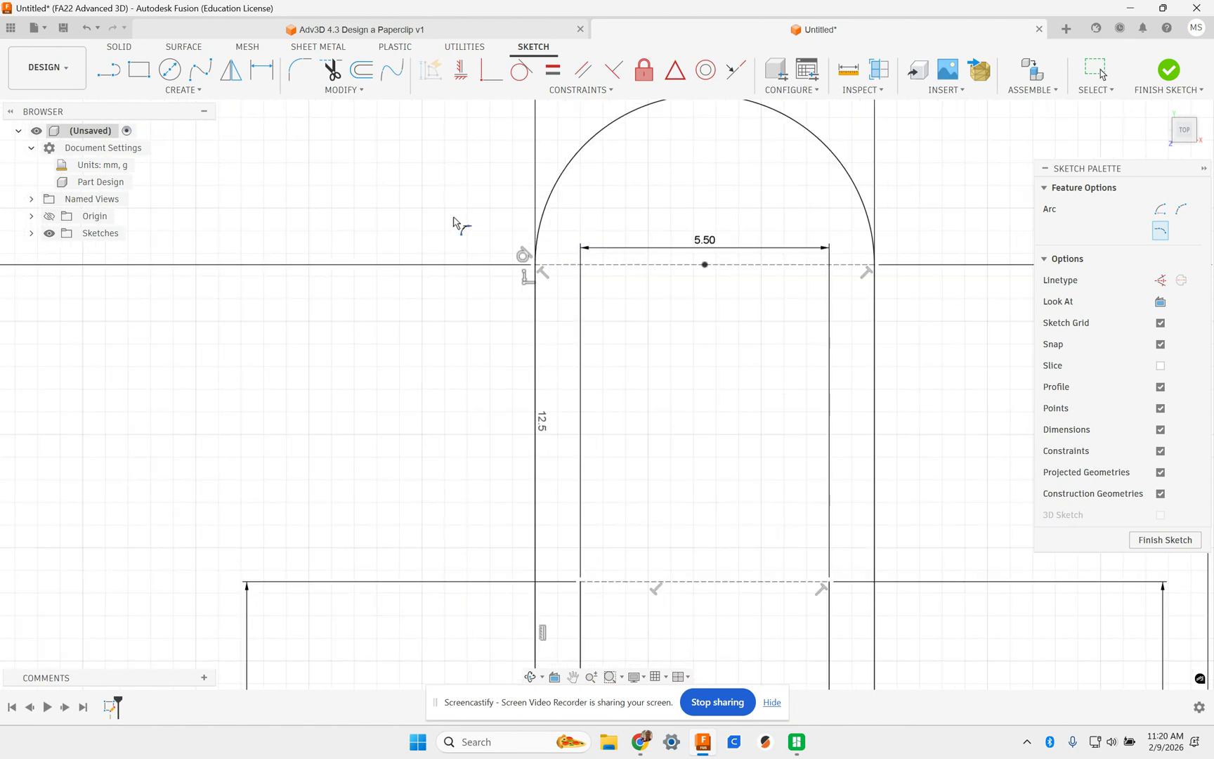
{"action": "scroll", "coordinate": [564, 279], "scroll_direction": "down", "scroll_amount": 4}
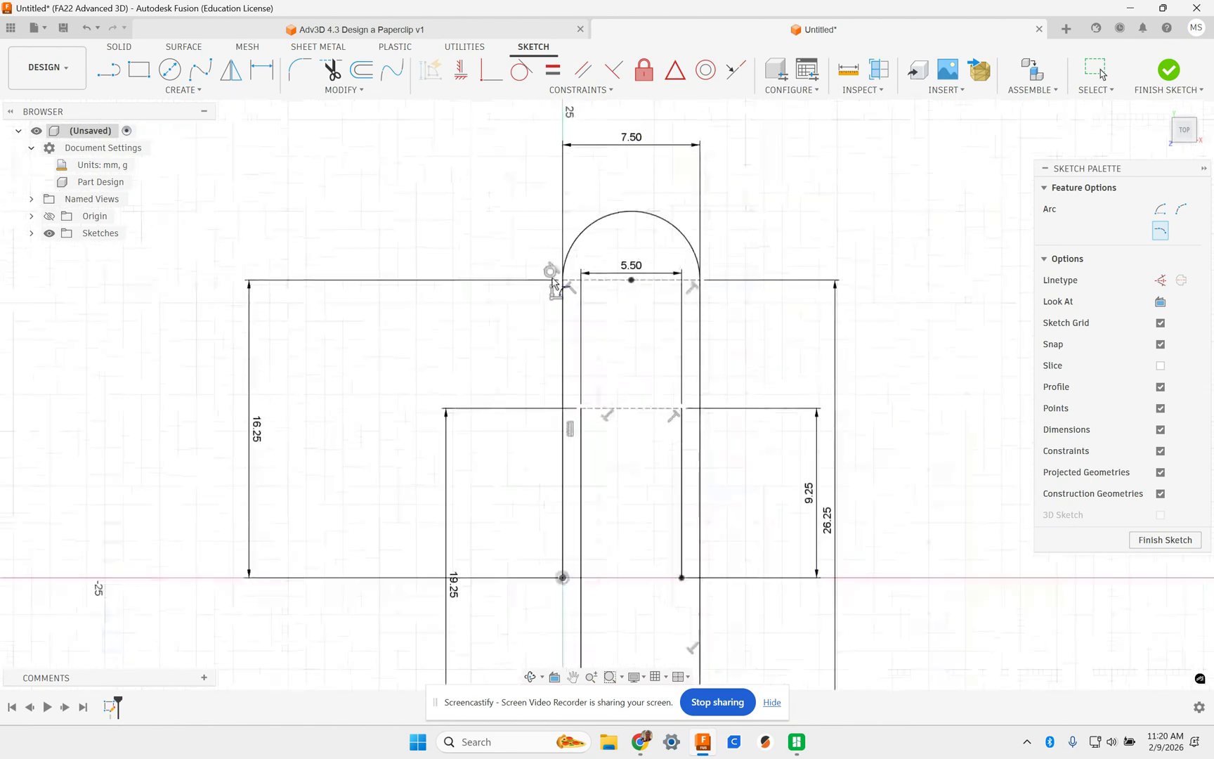
{"action": "middle_click_drag", "start_coordinate": [625, 386], "coordinate": [589, 310]}
{"action": "scroll", "coordinate": [583, 311], "scroll_direction": "down", "scroll_amount": 1}
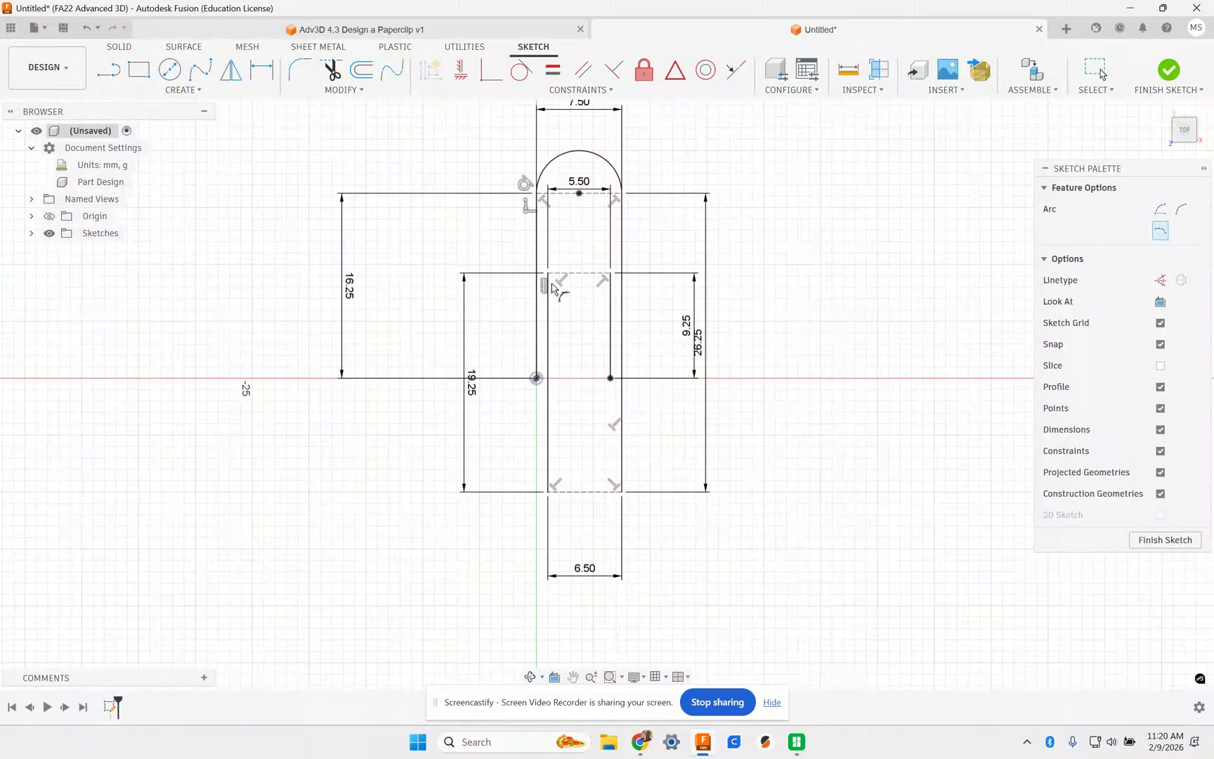
- Join the inner lines' top ends with a second tangent arc
{"action": "left_click", "coordinate": [143, 92]}
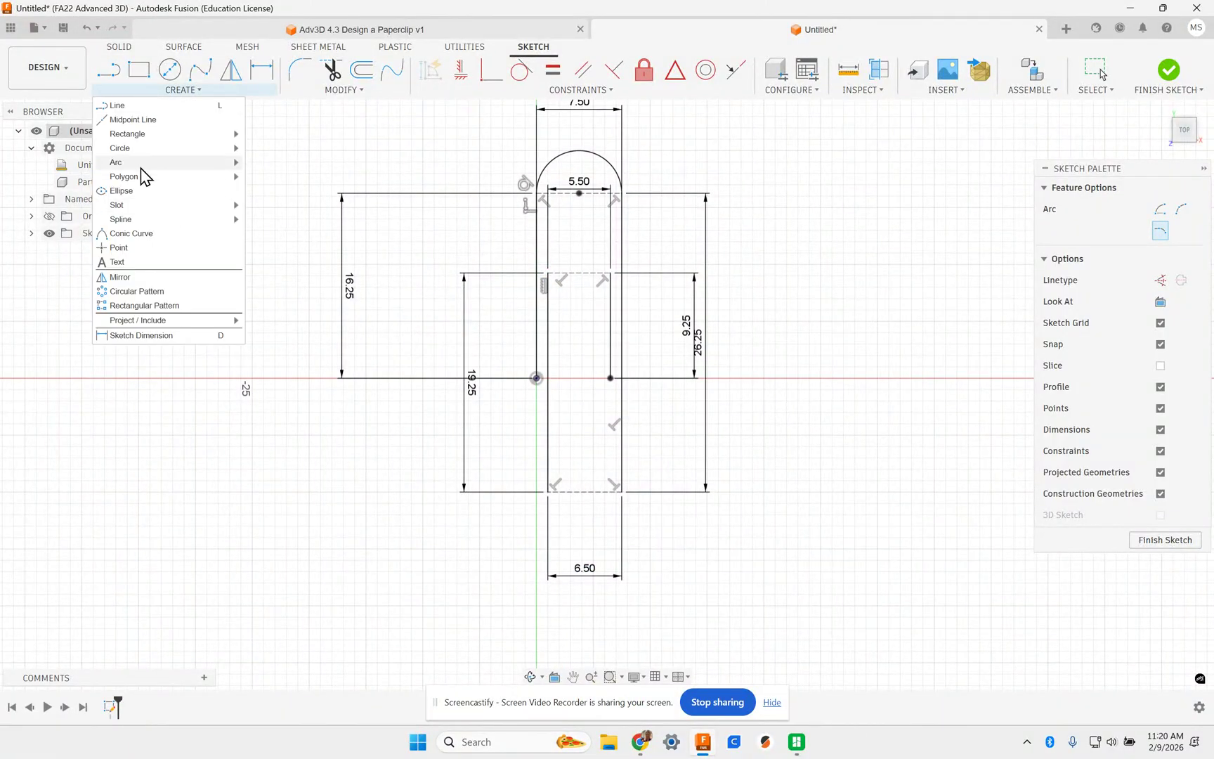
{"action": "mouse_move", "coordinate": [175, 164]}
{"action": "left_click", "coordinate": [276, 191]}
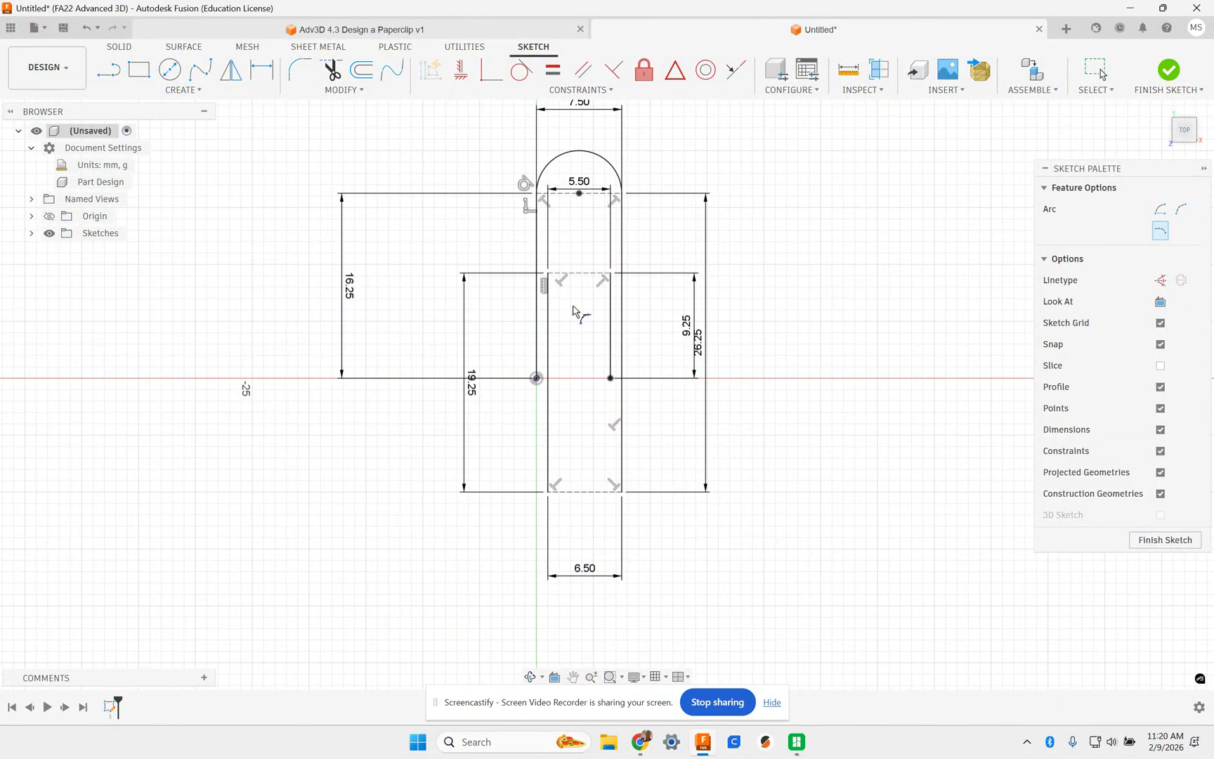
{"action": "left_click", "coordinate": [548, 274]}
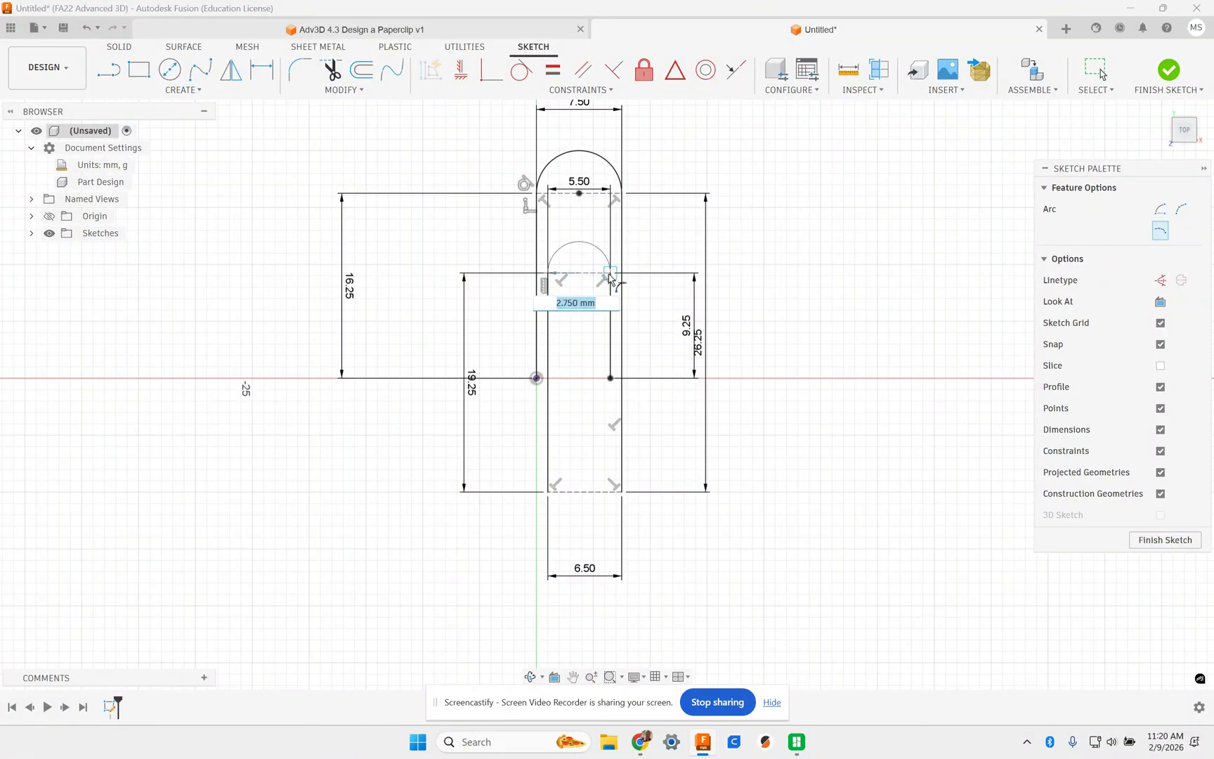
{"action": "left_click", "coordinate": [610, 274]}
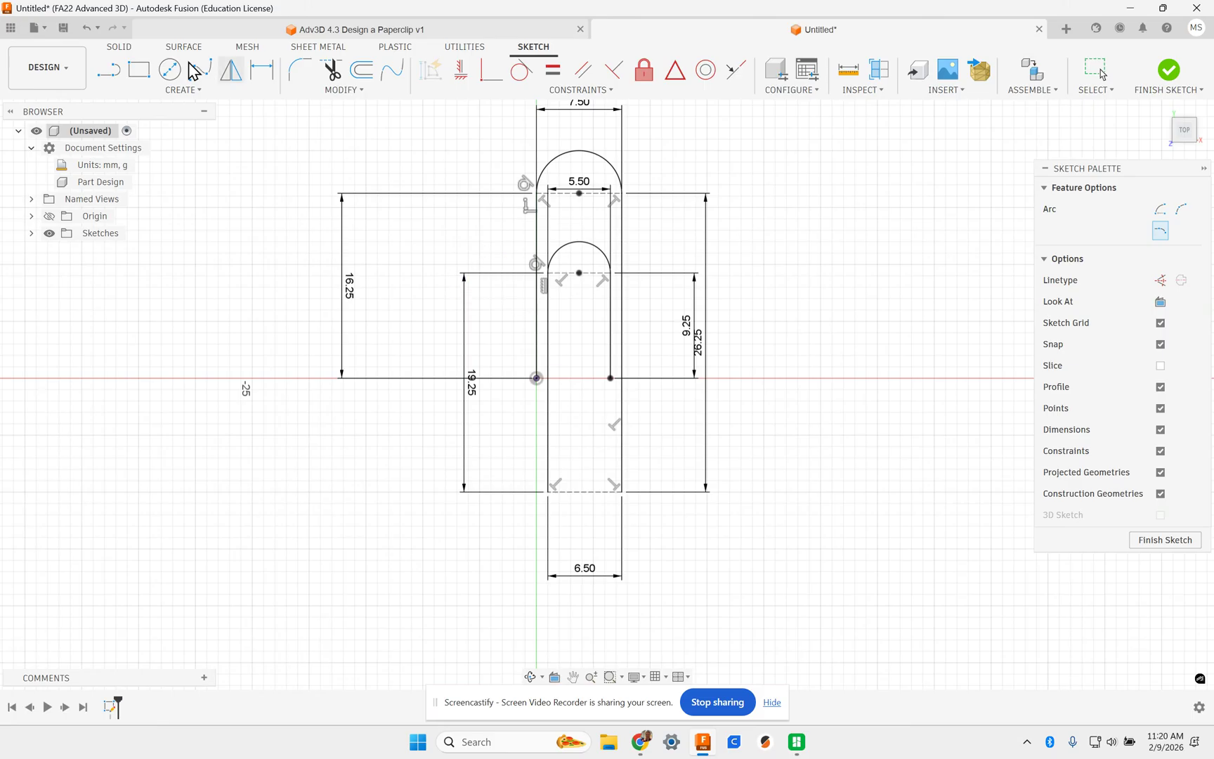
- Close the bottom end with a tangent arc and finish the sketch
{"action": "left_click", "coordinate": [159, 92]}
{"action": "mouse_move", "coordinate": [167, 165]}
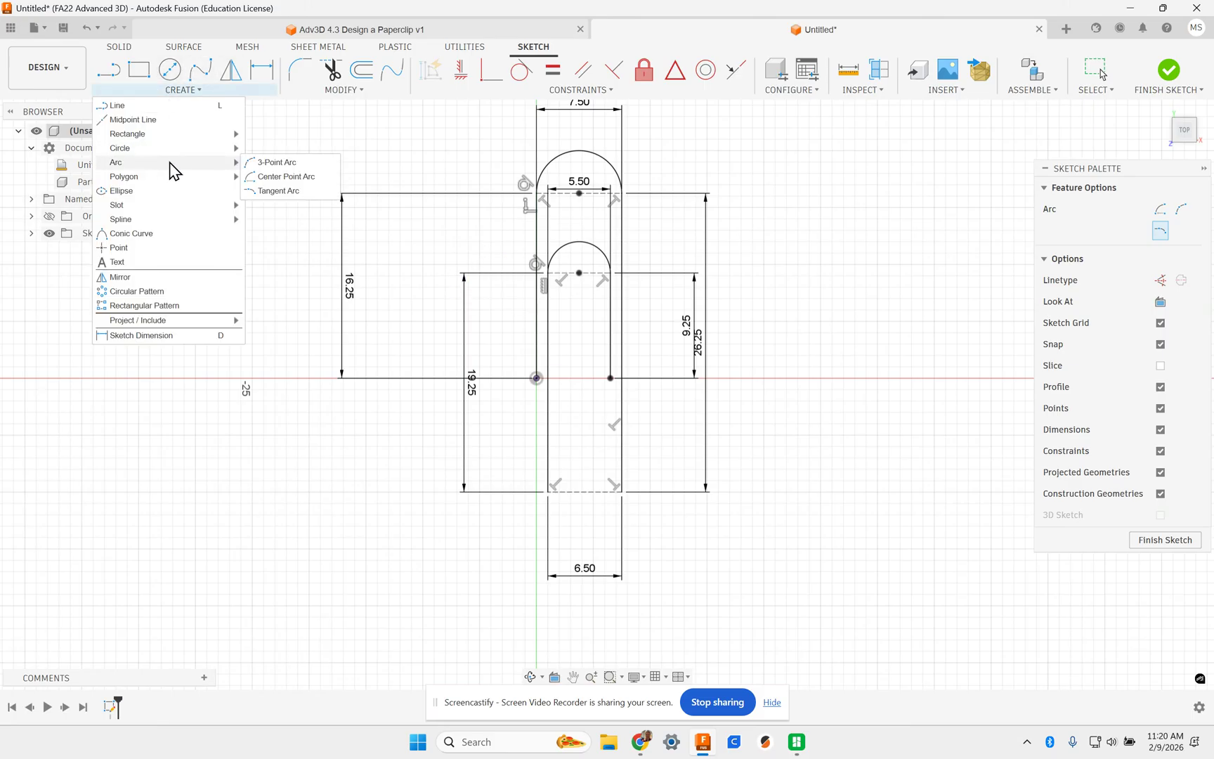
{"action": "left_click", "coordinate": [292, 194]}
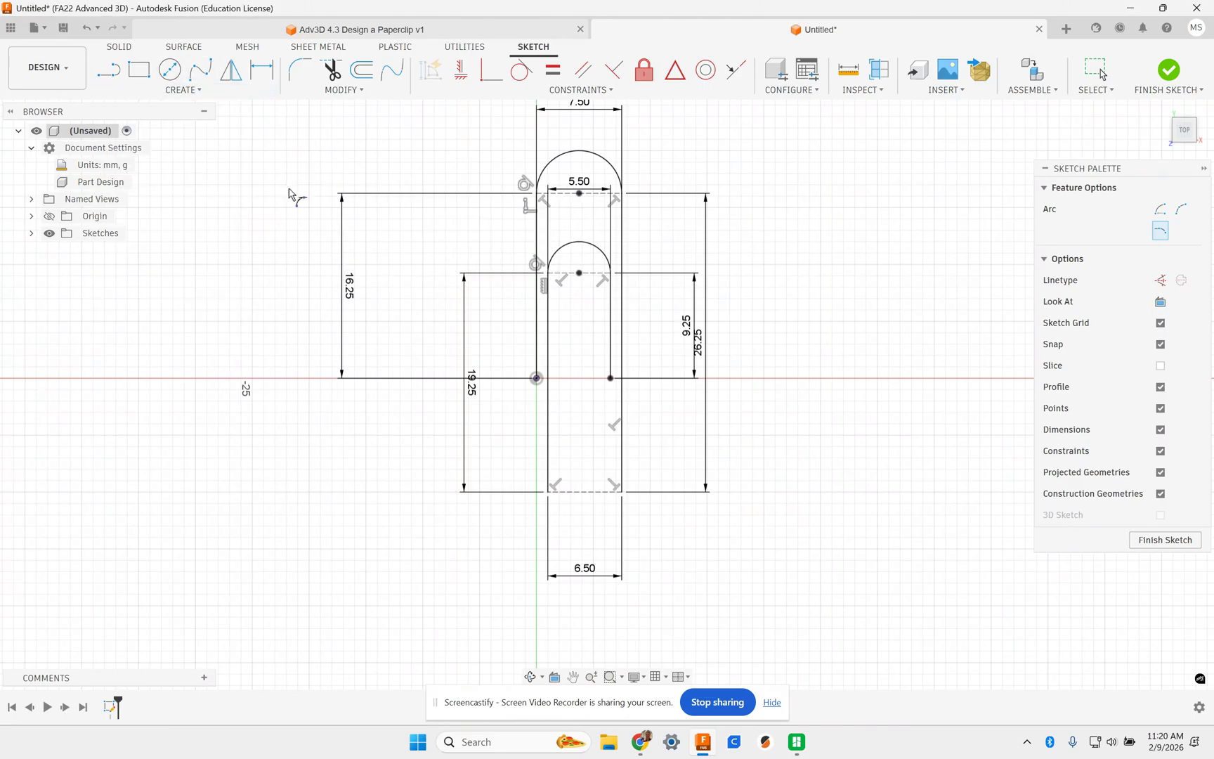
{"action": "left_click", "coordinate": [550, 492]}
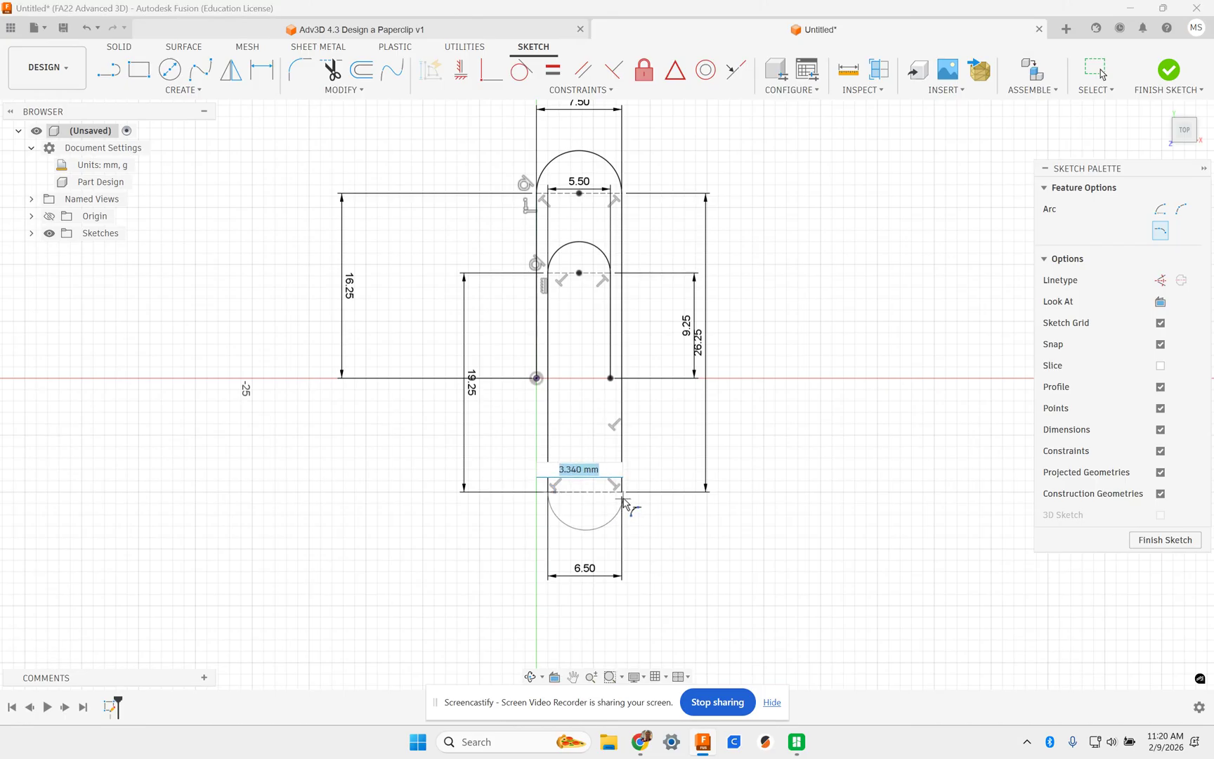
{"action": "left_click", "coordinate": [622, 492]}
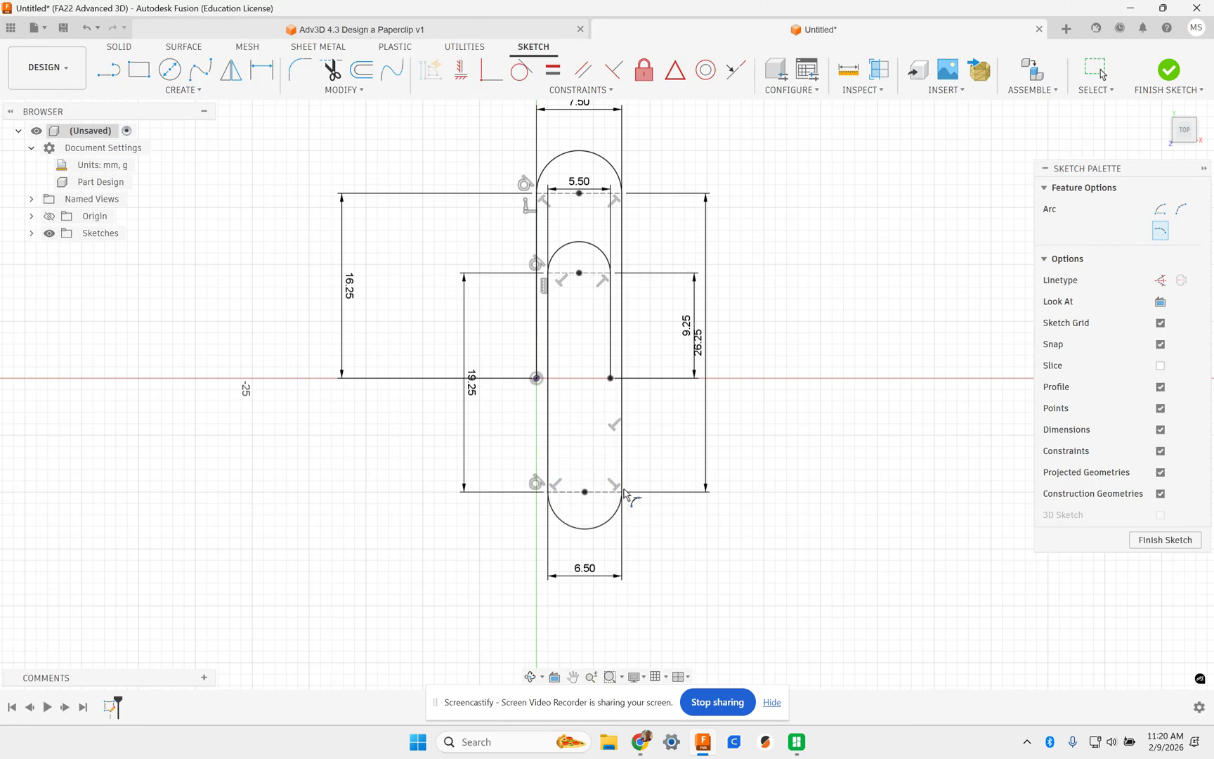
{"action": "left_click", "coordinate": [1161, 542]}
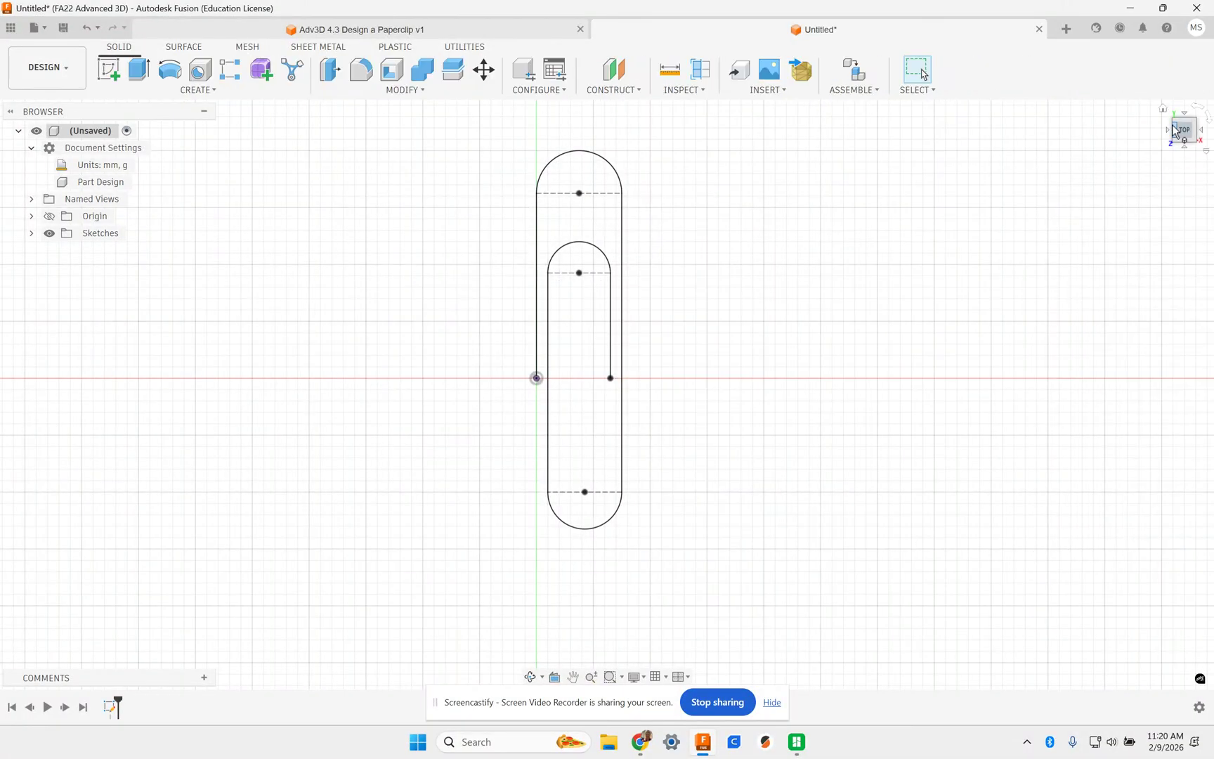
- Go to the home view and rename Sketch1 to 'Sweep Path' in the browser
{"action": "left_click", "coordinate": [1163, 109]}
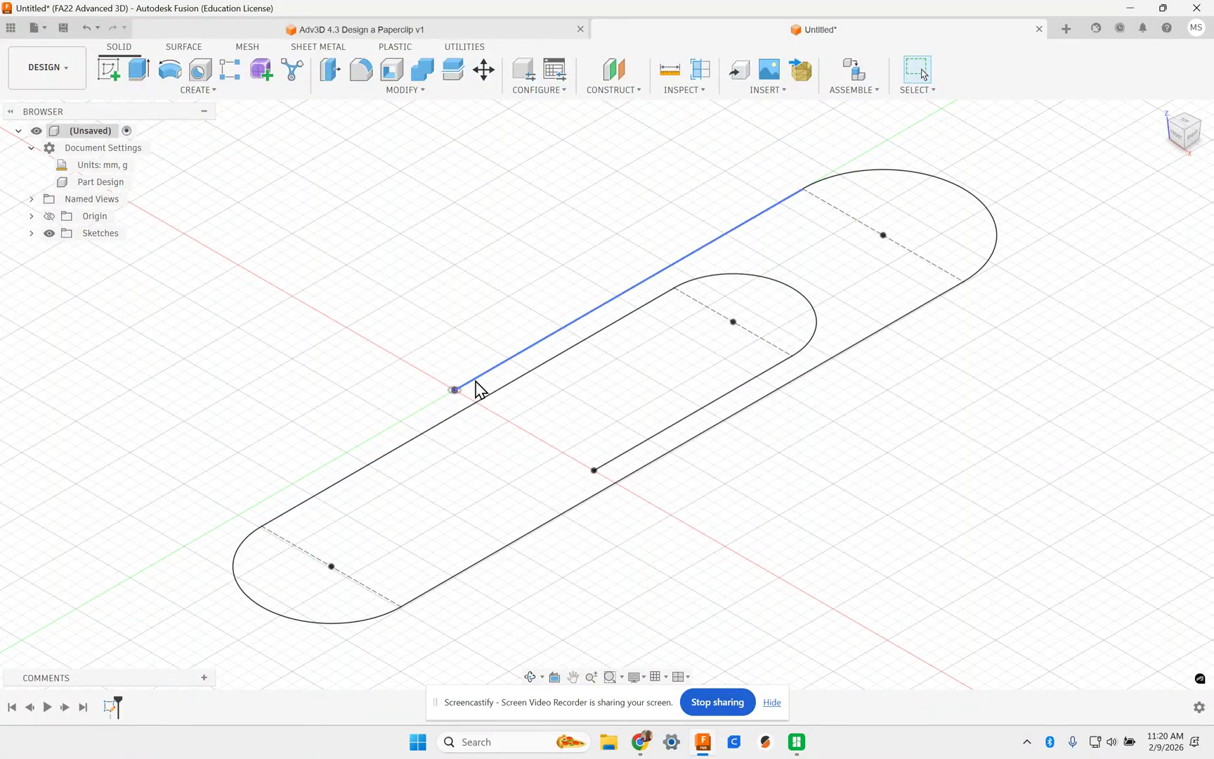
{"action": "left_click", "coordinate": [93, 239]}
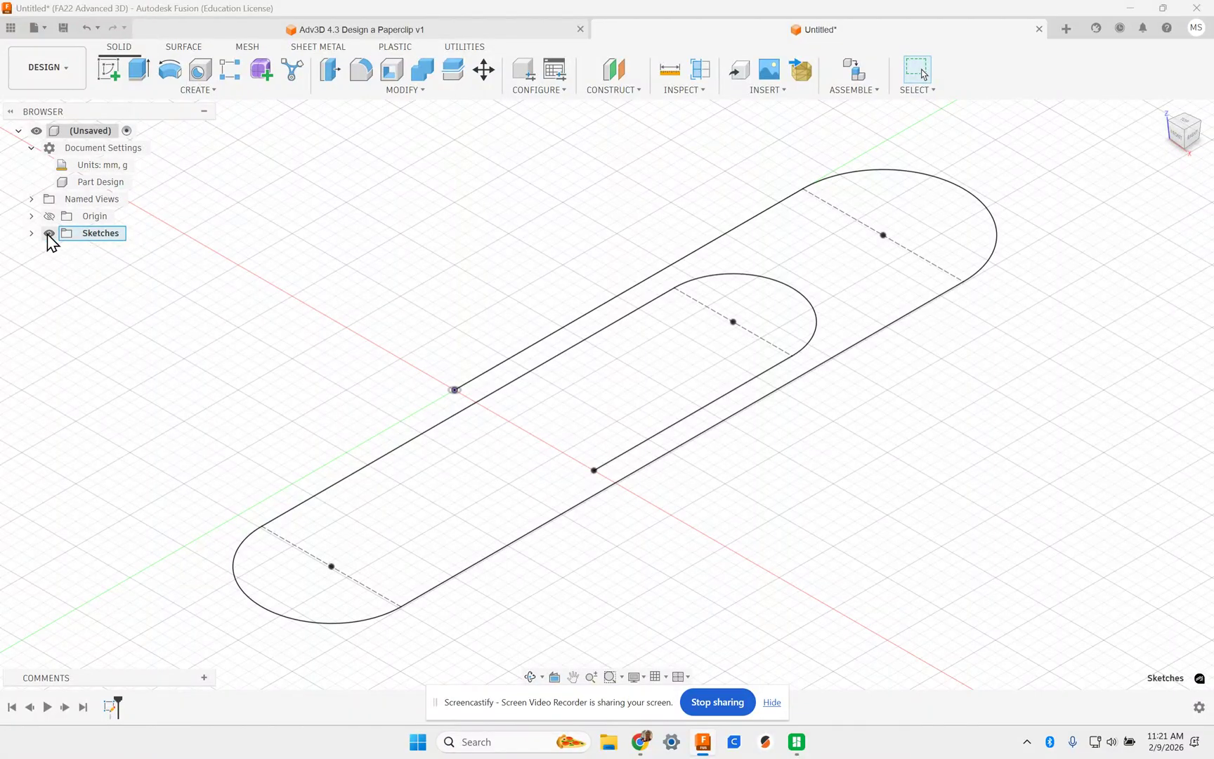
{"action": "left_click", "coordinate": [32, 233]}
{"action": "left_click", "coordinate": [104, 252]}
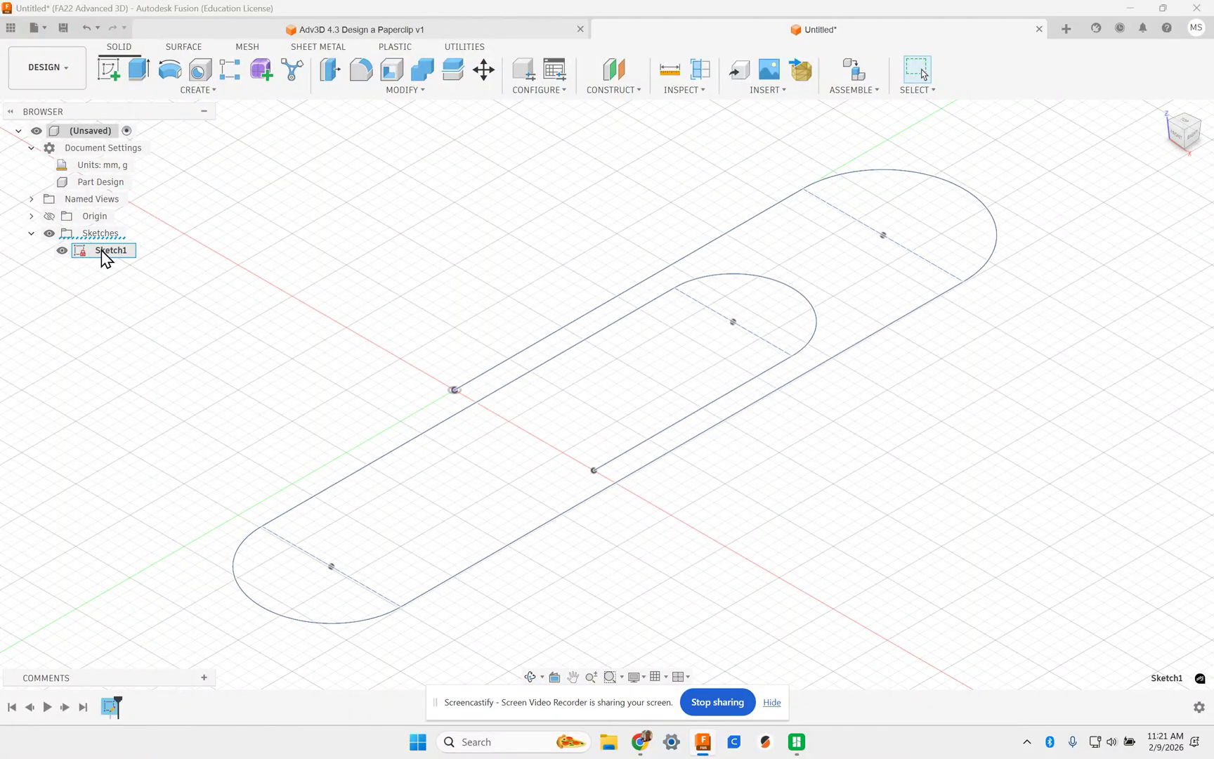
{"action": "left_click", "coordinate": [490, 29]}
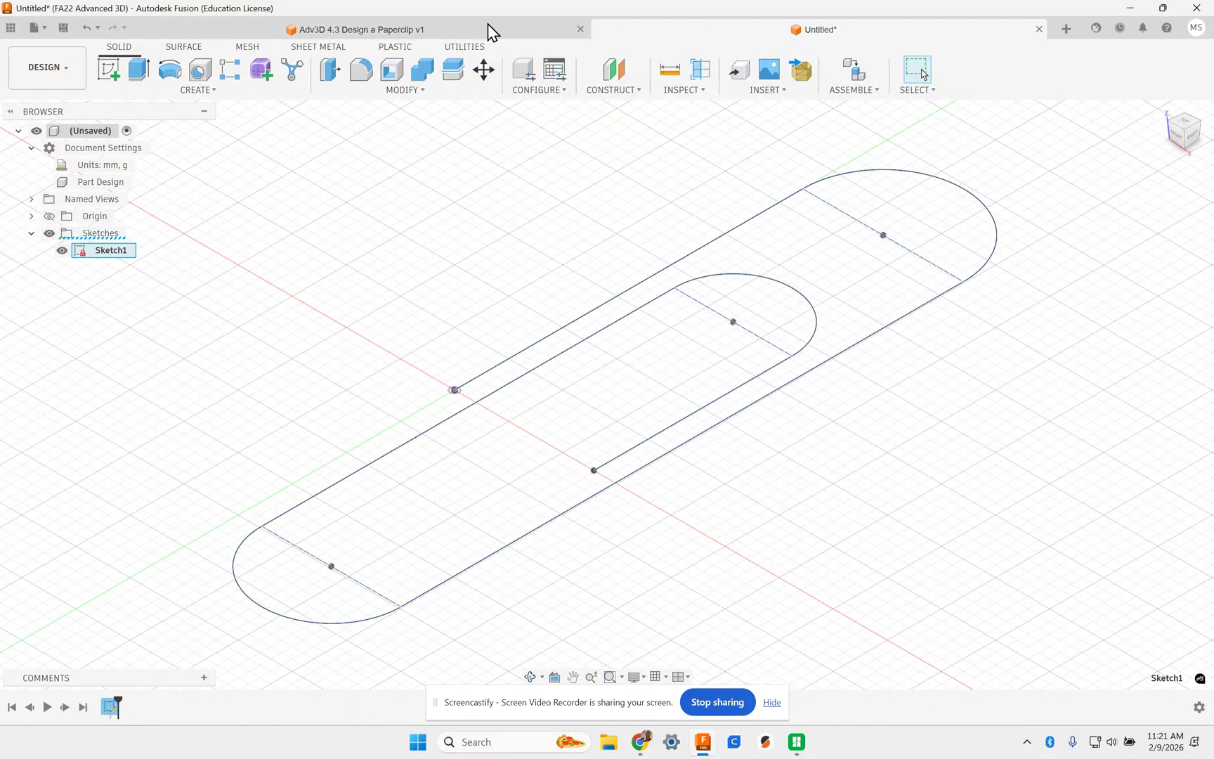
{"action": "left_click", "coordinate": [682, 31]}
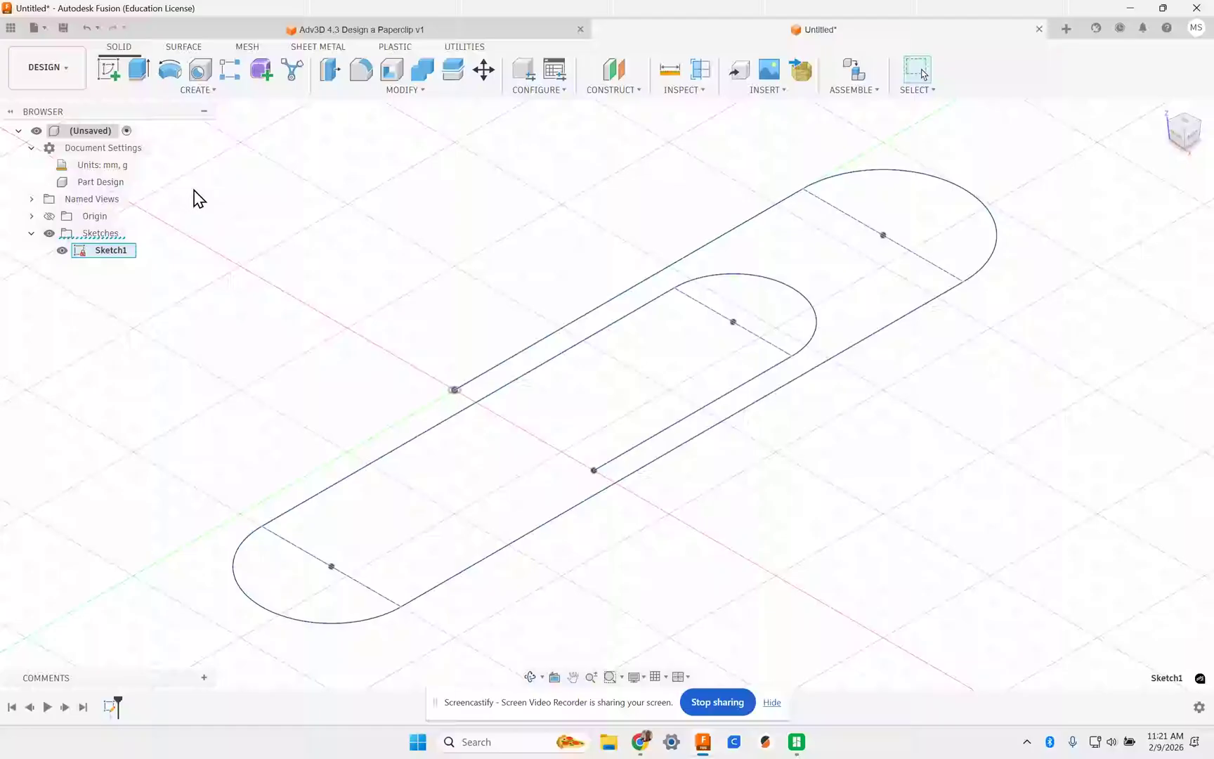
{"action": "right_click", "coordinate": [117, 261]}
{"action": "double_click", "coordinate": [106, 251]}
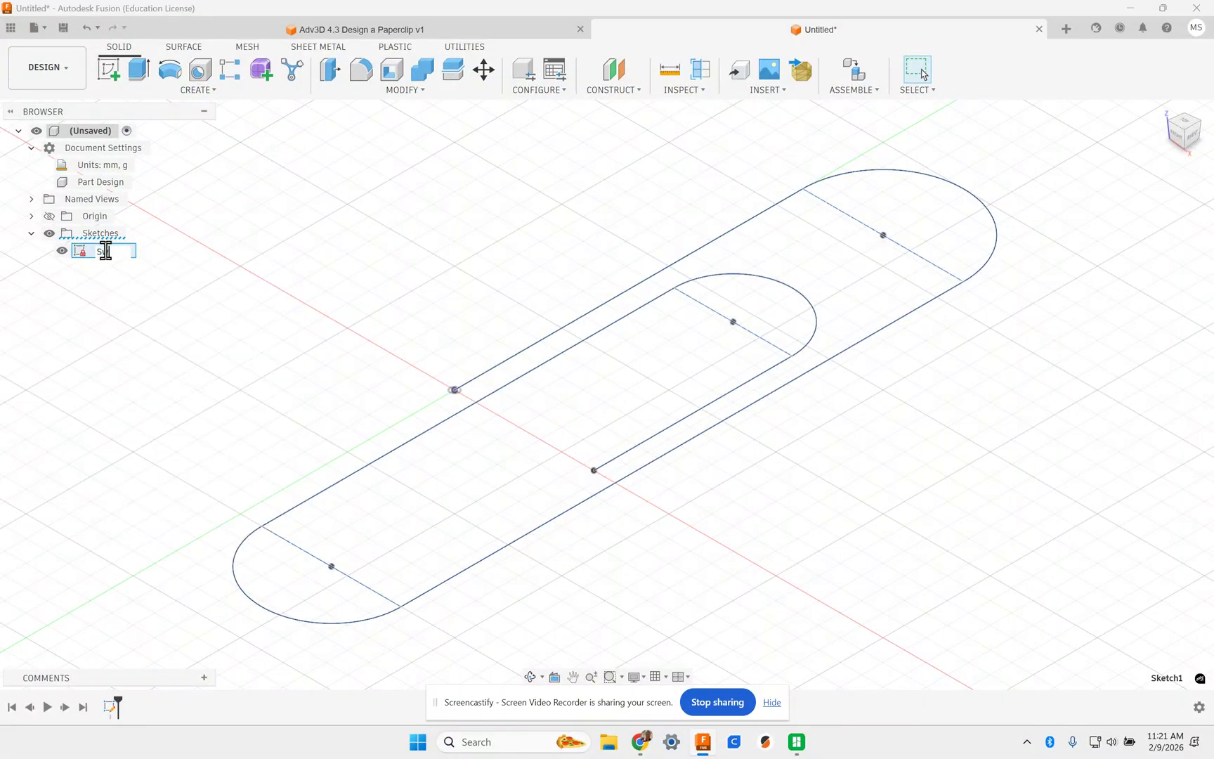
{"action": "type", "text": "Sweep Path"}
{"action": "key", "text": "Return"}
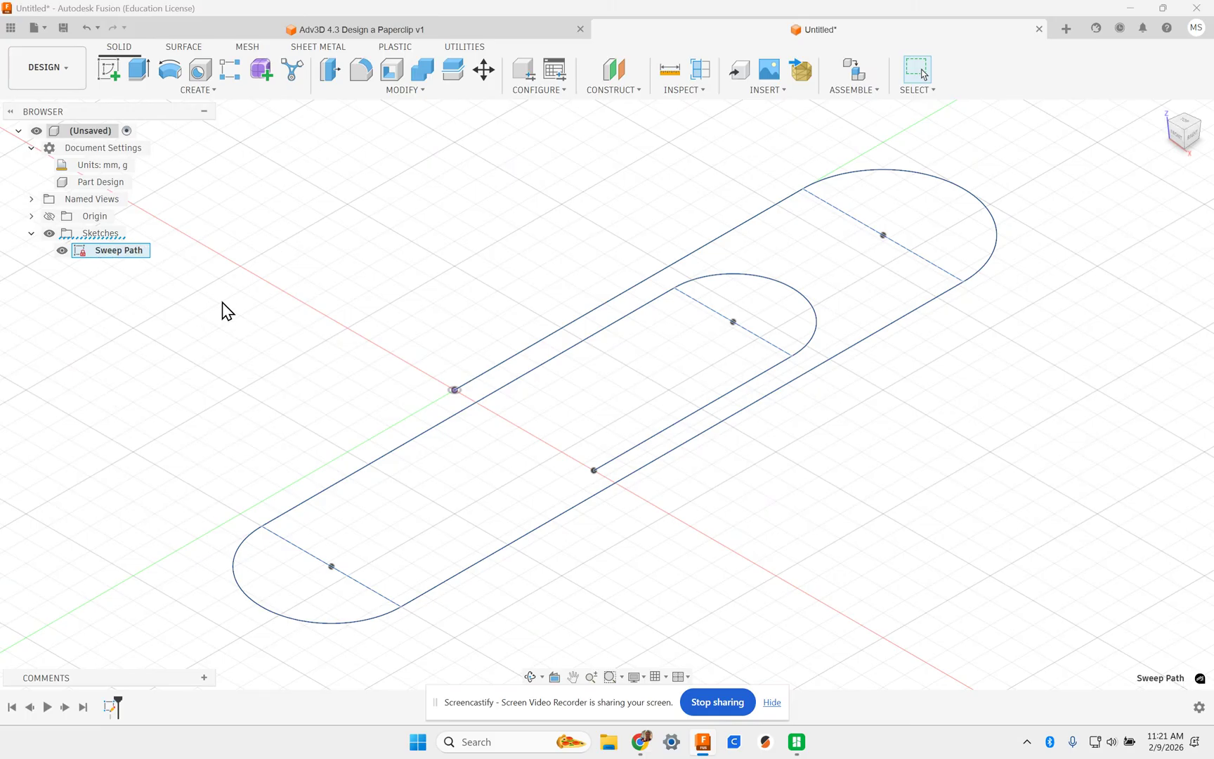
- Check the reference design, then make the origin planes and axes visible
{"action": "left_click", "coordinate": [482, 30]}
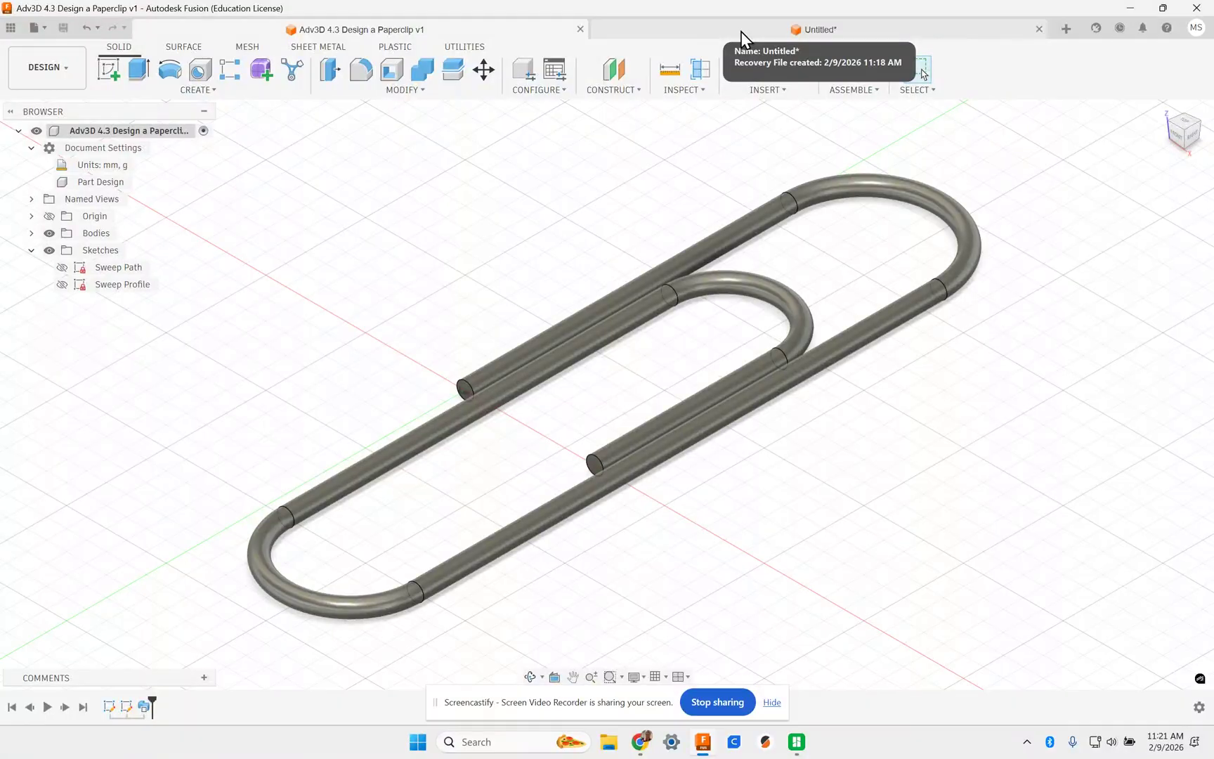
{"action": "left_click", "coordinate": [742, 31]}
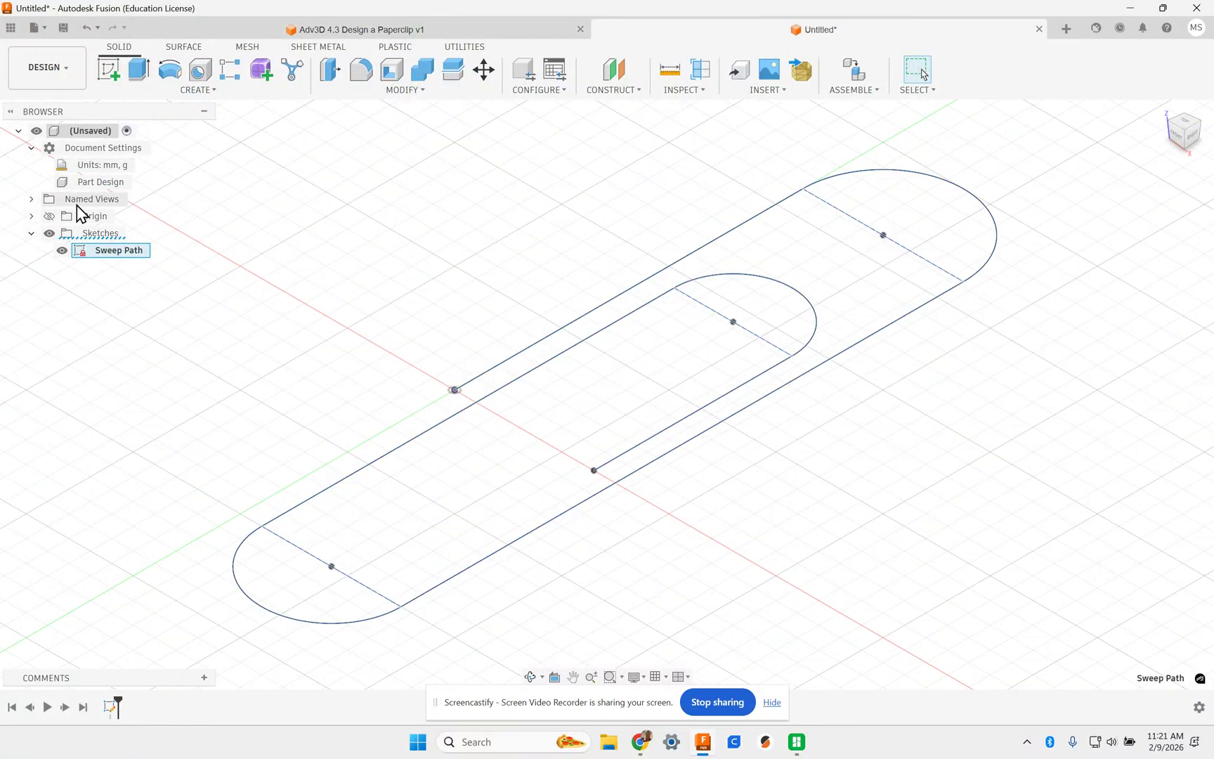
{"action": "left_click", "coordinate": [49, 216]}
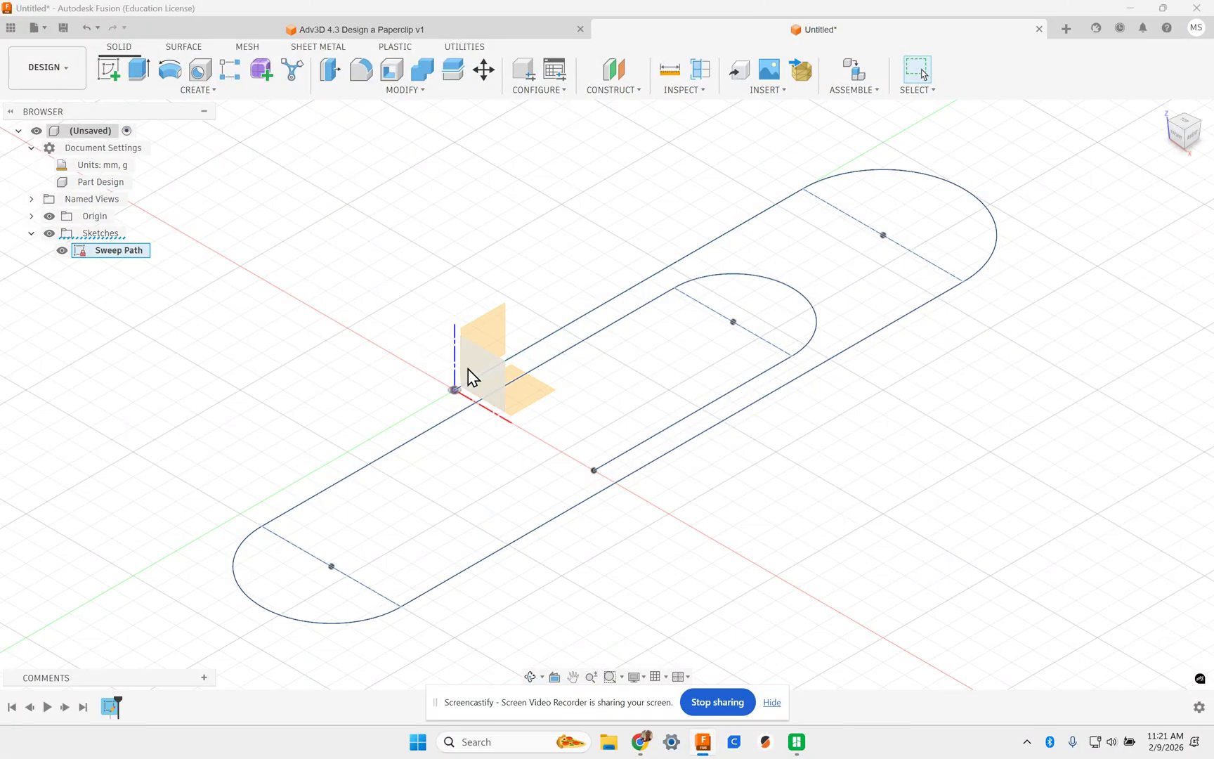
- Start a new sketch in front view and cancel a circle begun at the origin
{"action": "left_click", "coordinate": [108, 70]}
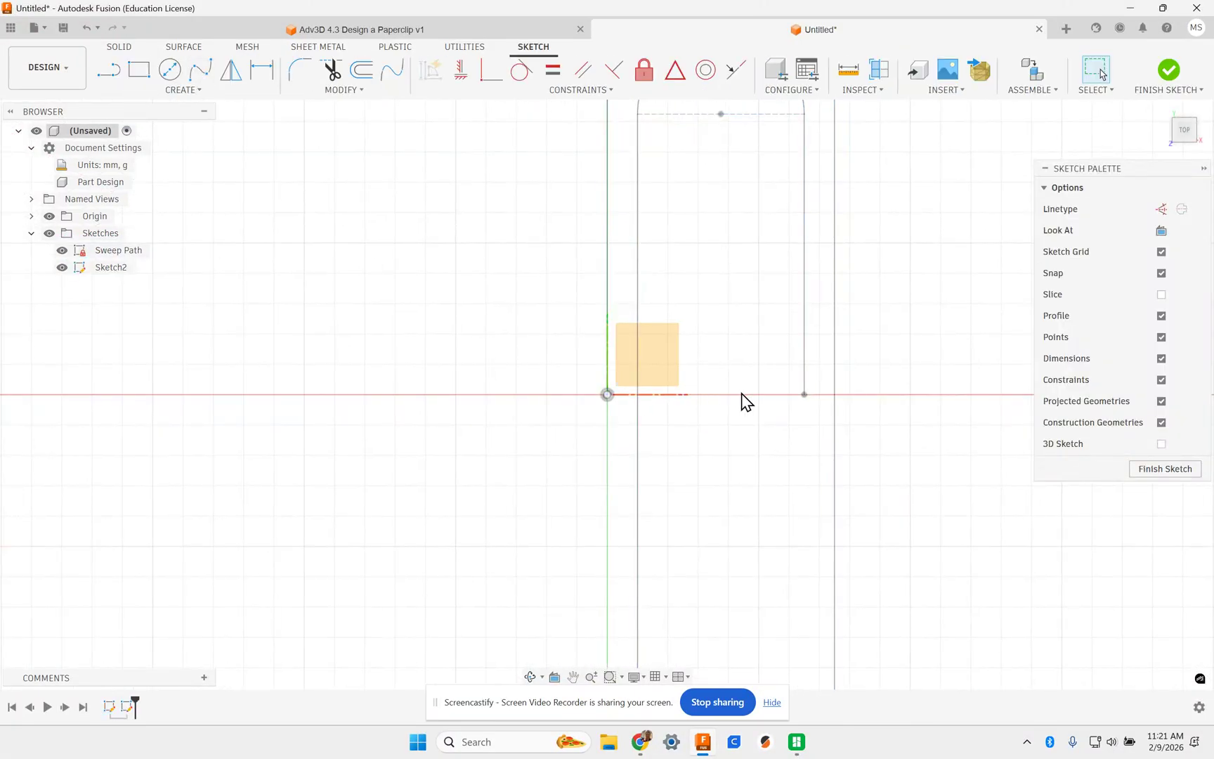
{"action": "mouse_move", "coordinate": [919, 436]}
{"action": "middle_mouse_down", "text": "shift"}
{"action": "mouse_move", "coordinate": [857, 471]}
{"action": "mouse_move", "coordinate": [934, 365]}
{"action": "middle_mouse_up", "text": "shift"}
{"action": "left_click", "coordinate": [1167, 118]}
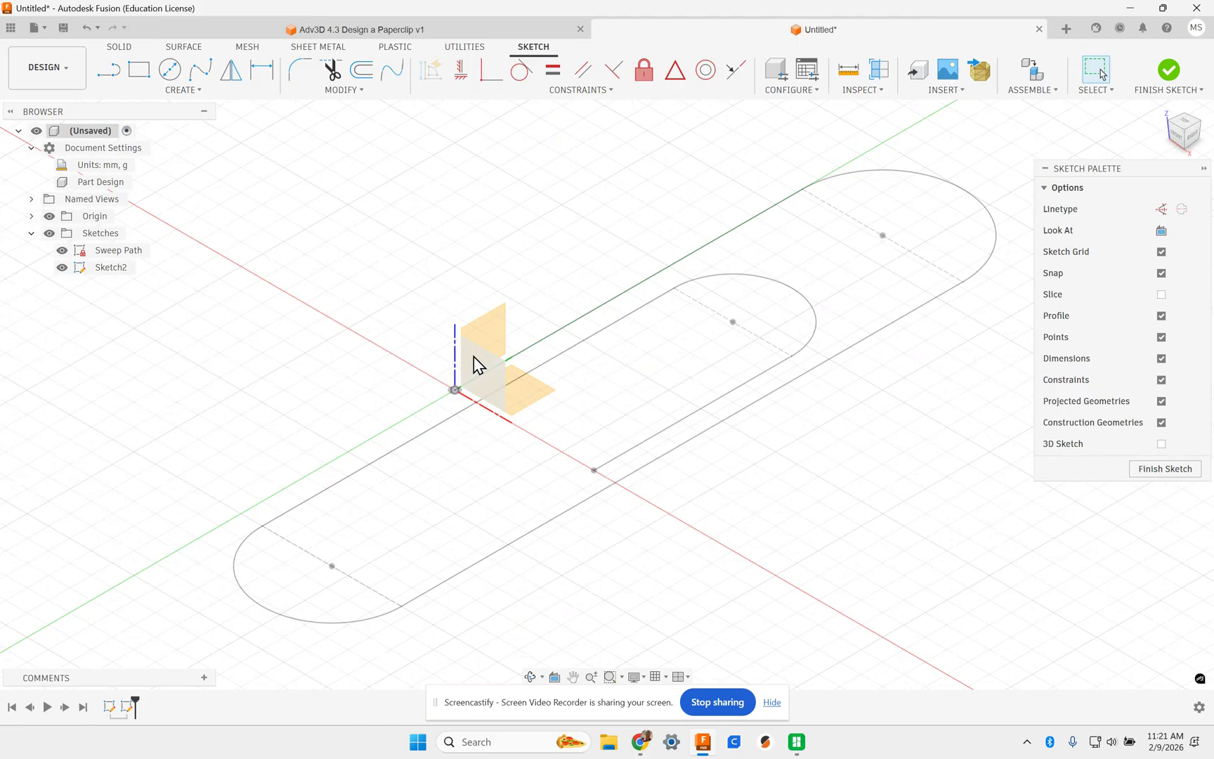
{"action": "left_click", "coordinate": [170, 71]}
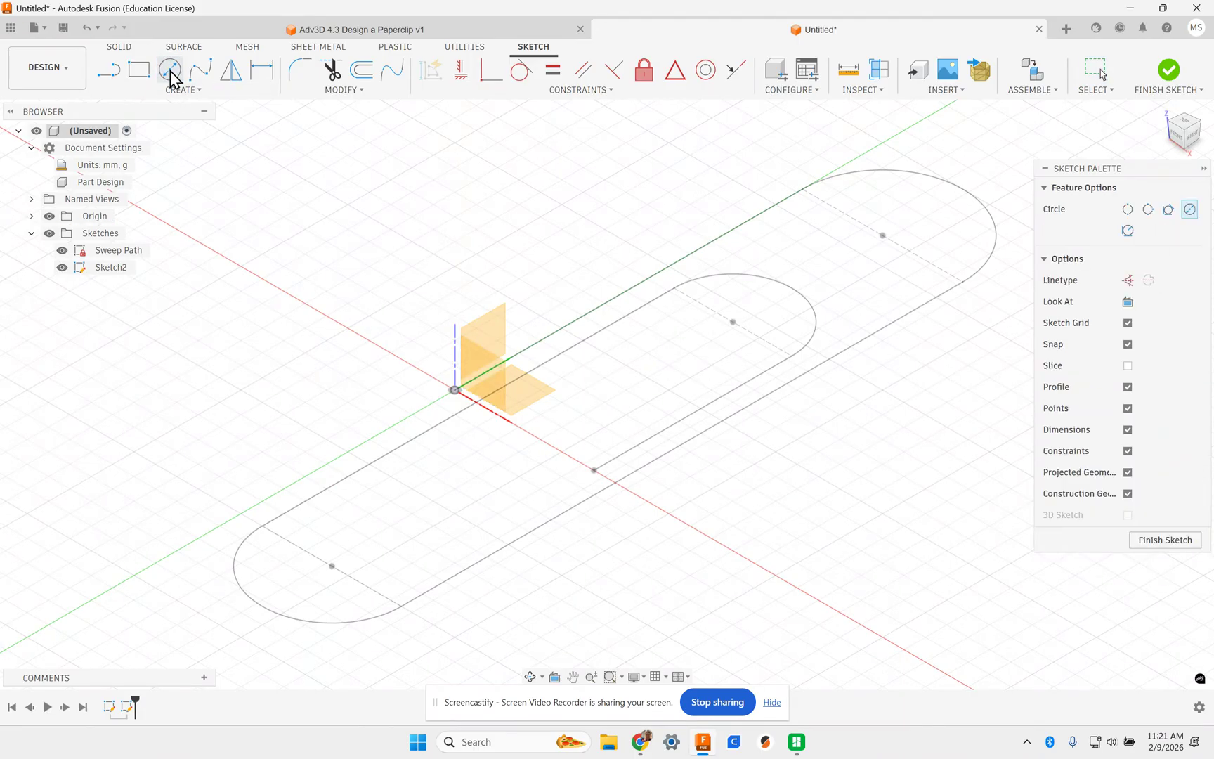
{"action": "left_click", "coordinate": [1170, 144]}
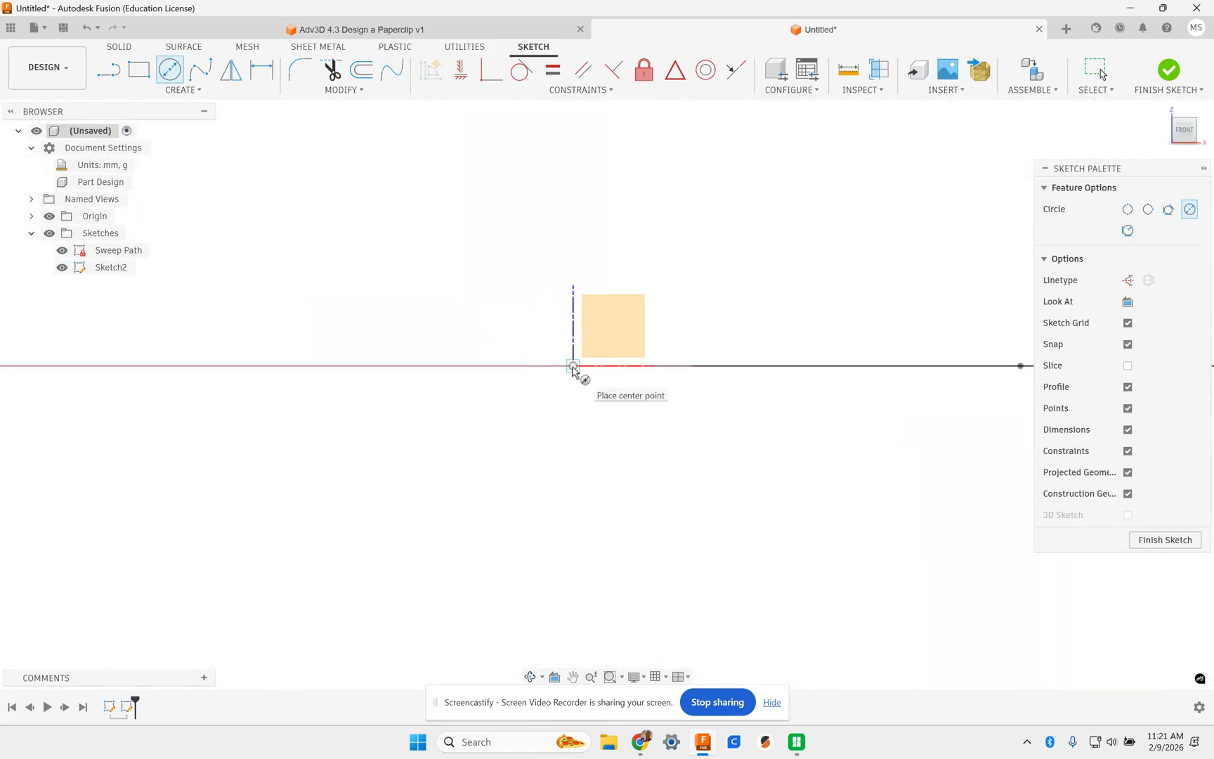
{"action": "left_click", "coordinate": [574, 367]}
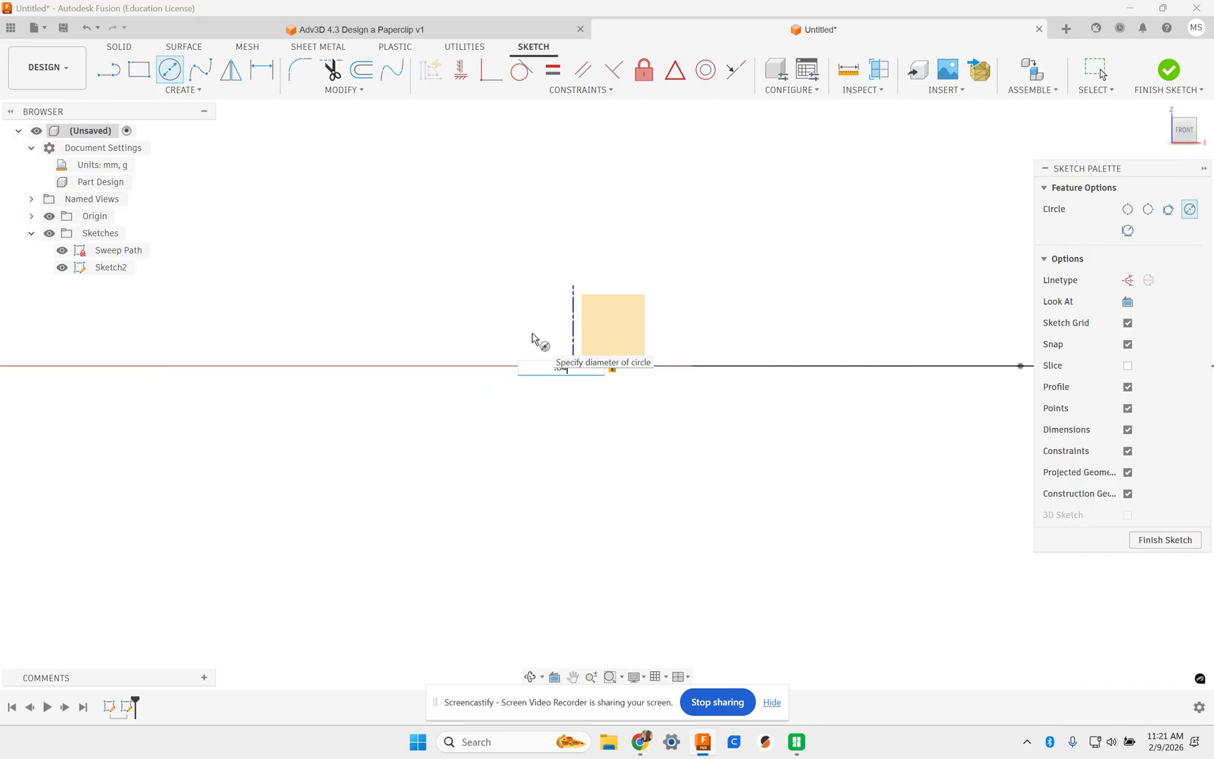
{"action": "key", "text": "Escape"}
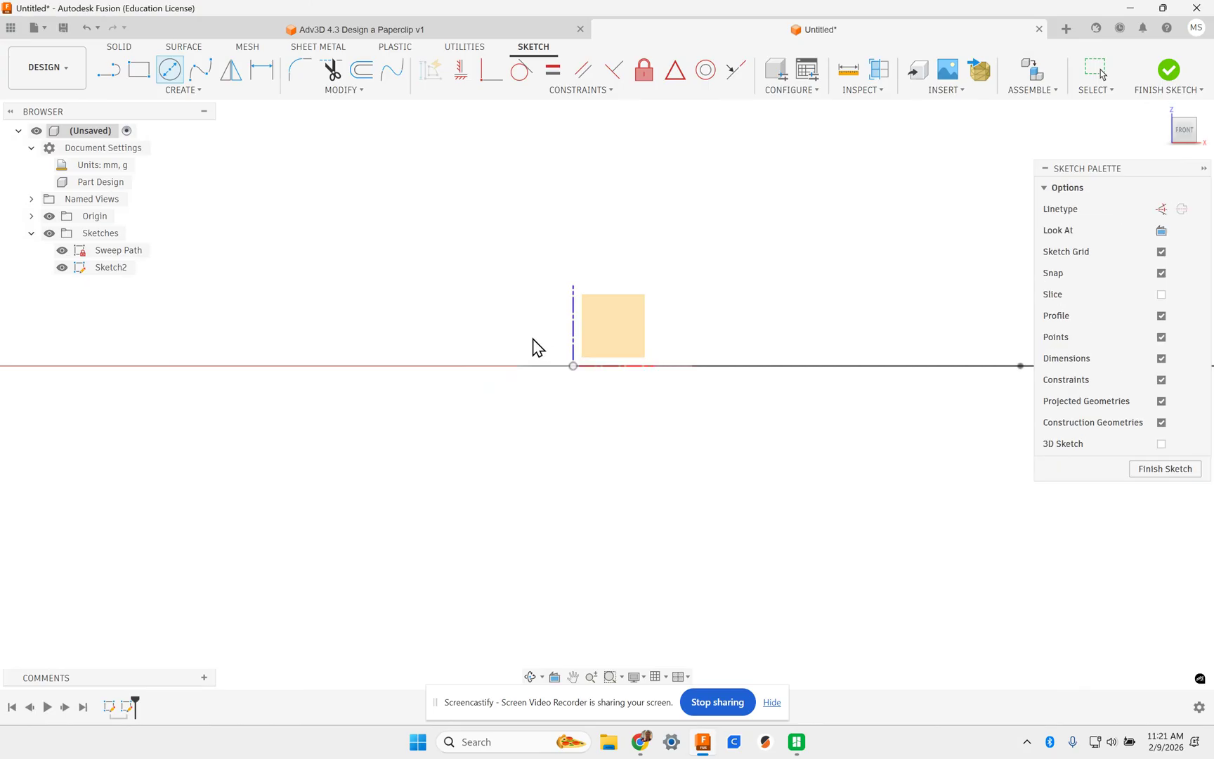
- Return to the home view, pick the XZ plane, and finish the empty Sketch2
{"action": "middle_click_drag", "start_coordinate": [570, 398], "coordinate": [573, 487], "text": "shift"}
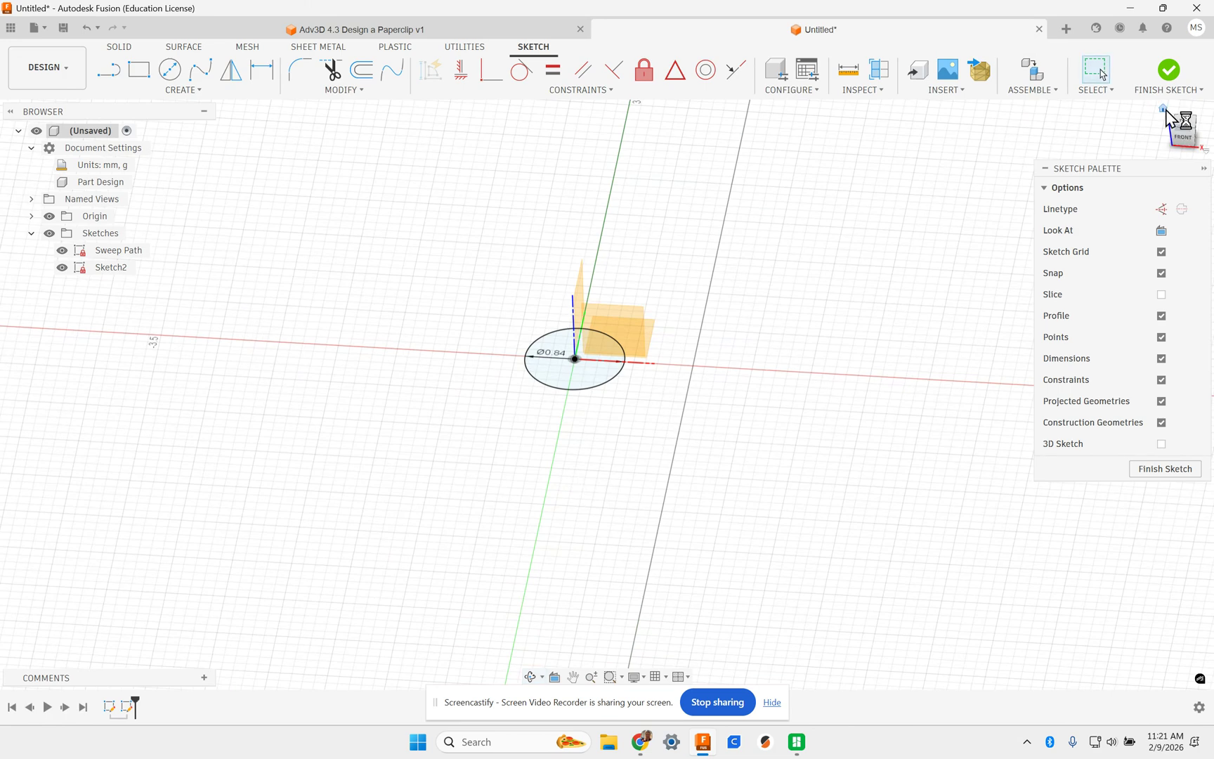
{"action": "left_click", "coordinate": [1164, 108]}
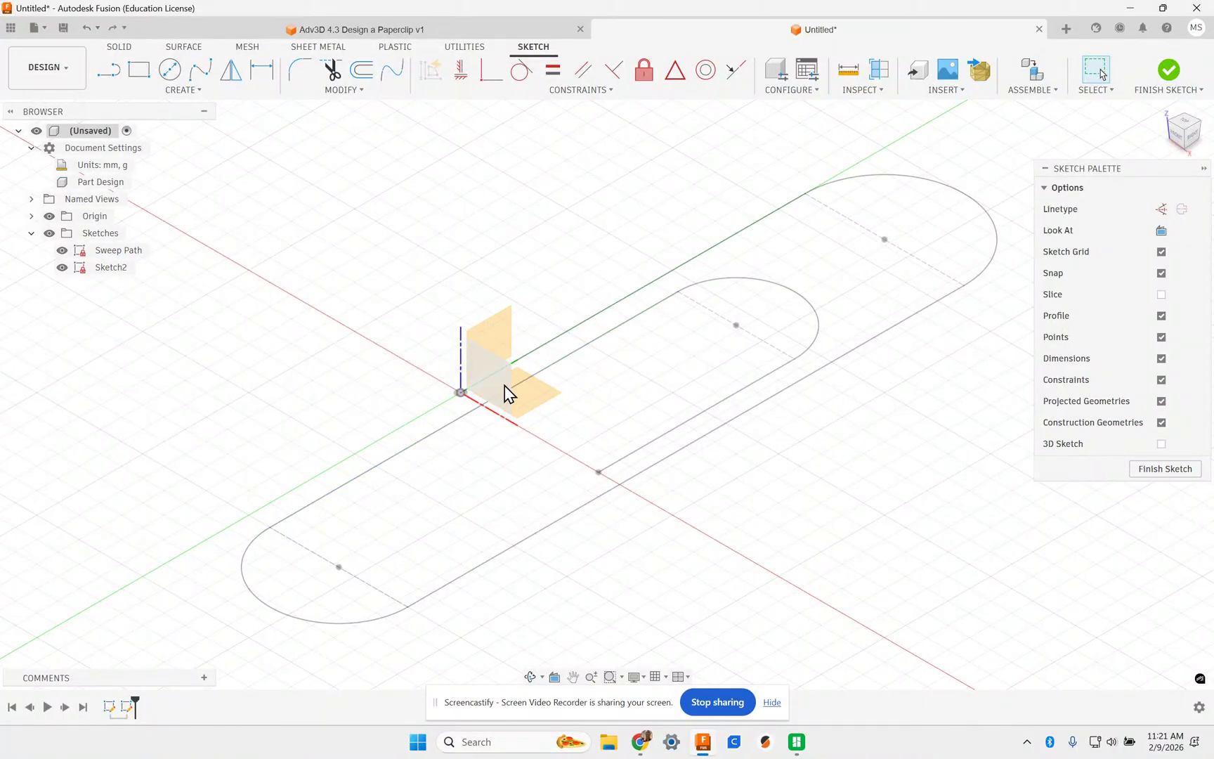
{"action": "scroll", "coordinate": [494, 365], "scroll_direction": "up", "scroll_amount": 5}
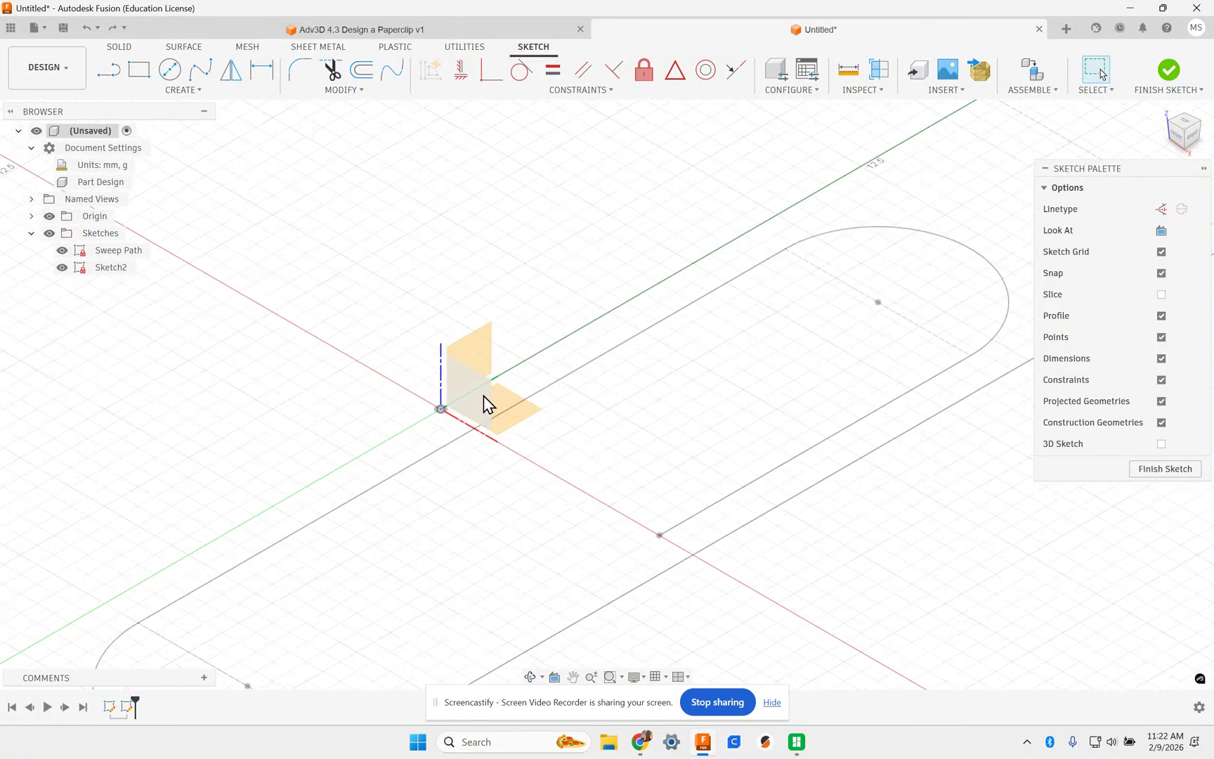
{"action": "left_click", "coordinate": [481, 408]}
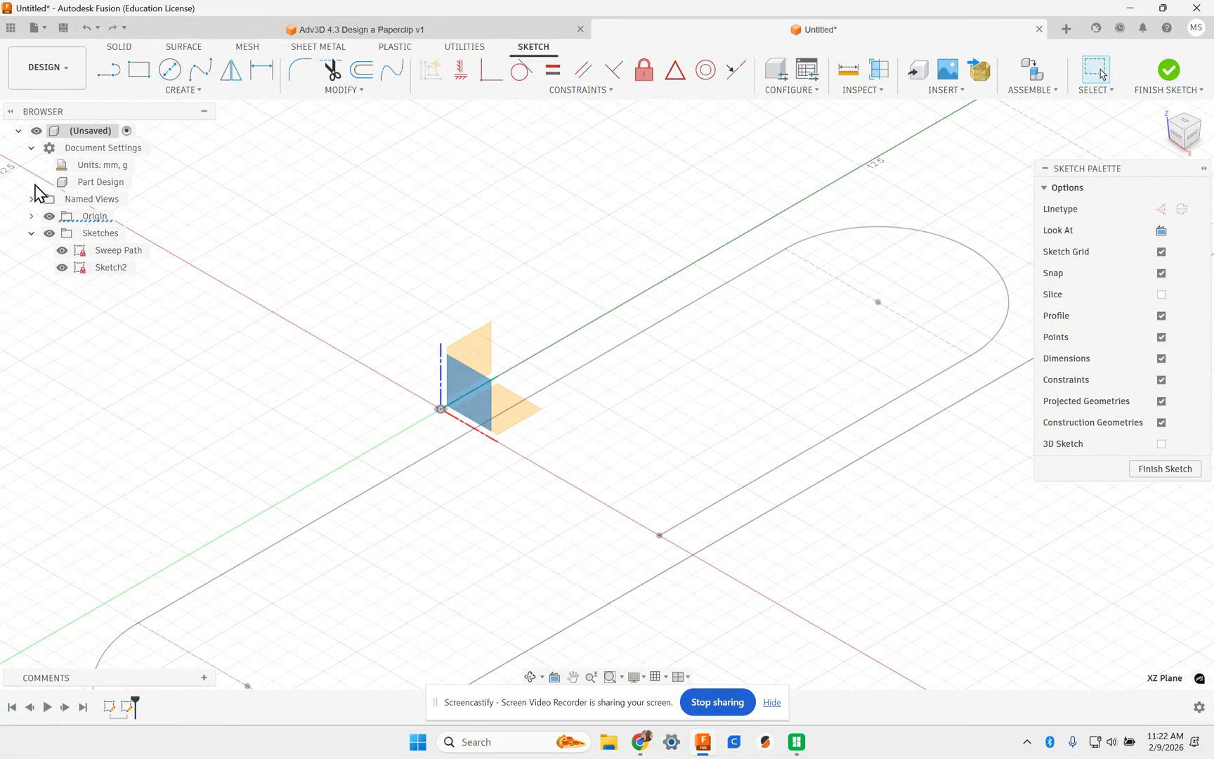
{"action": "left_click", "coordinate": [170, 69]}
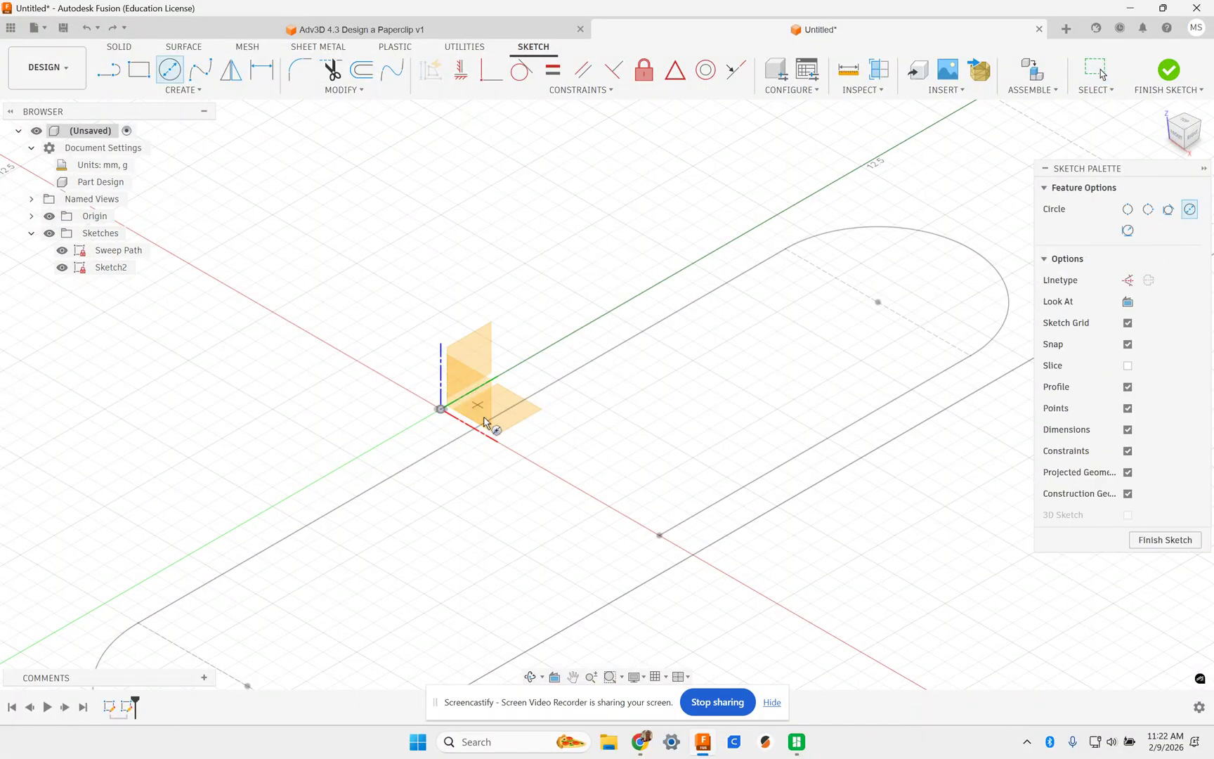
{"action": "mouse_move", "coordinate": [416, 476]}
{"action": "middle_mouse_down", "text": "shift"}
{"action": "mouse_move", "coordinate": [466, 499]}
{"action": "mouse_move", "coordinate": [483, 490]}
{"action": "mouse_move", "coordinate": [455, 480]}
{"action": "middle_mouse_up", "text": "shift"}
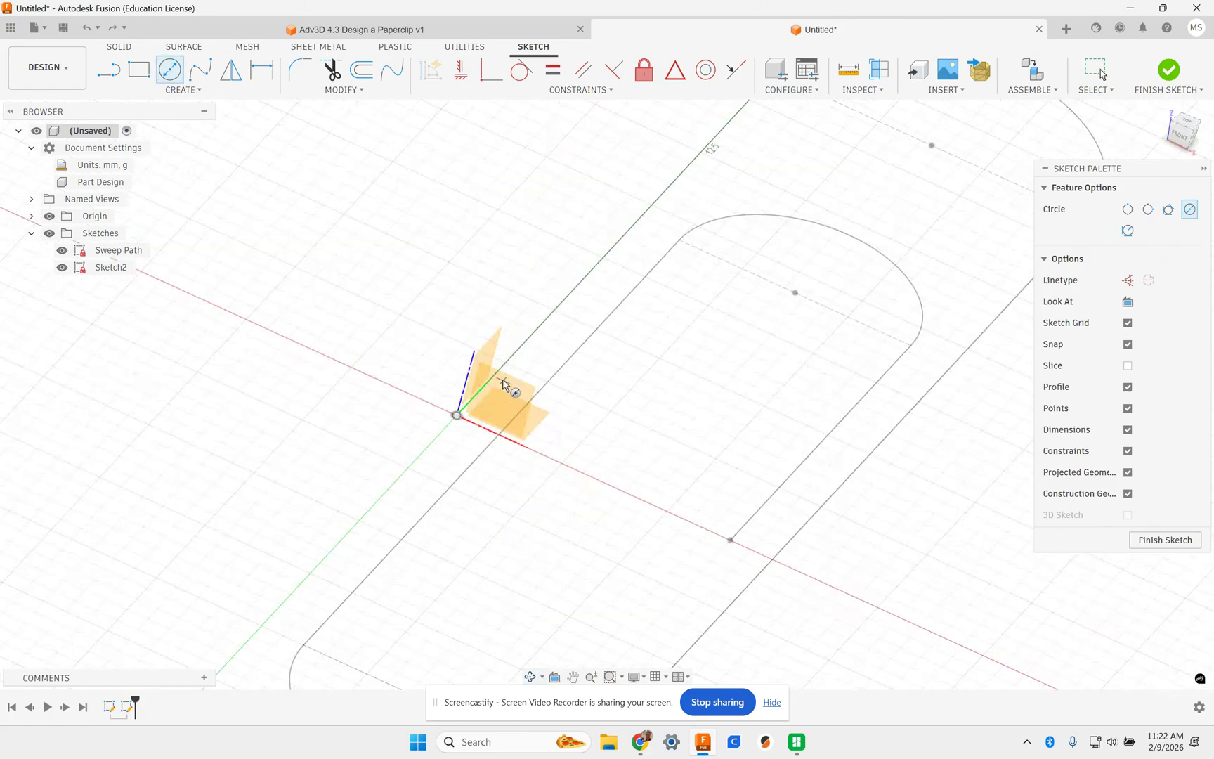
{"action": "left_click", "coordinate": [1195, 541]}
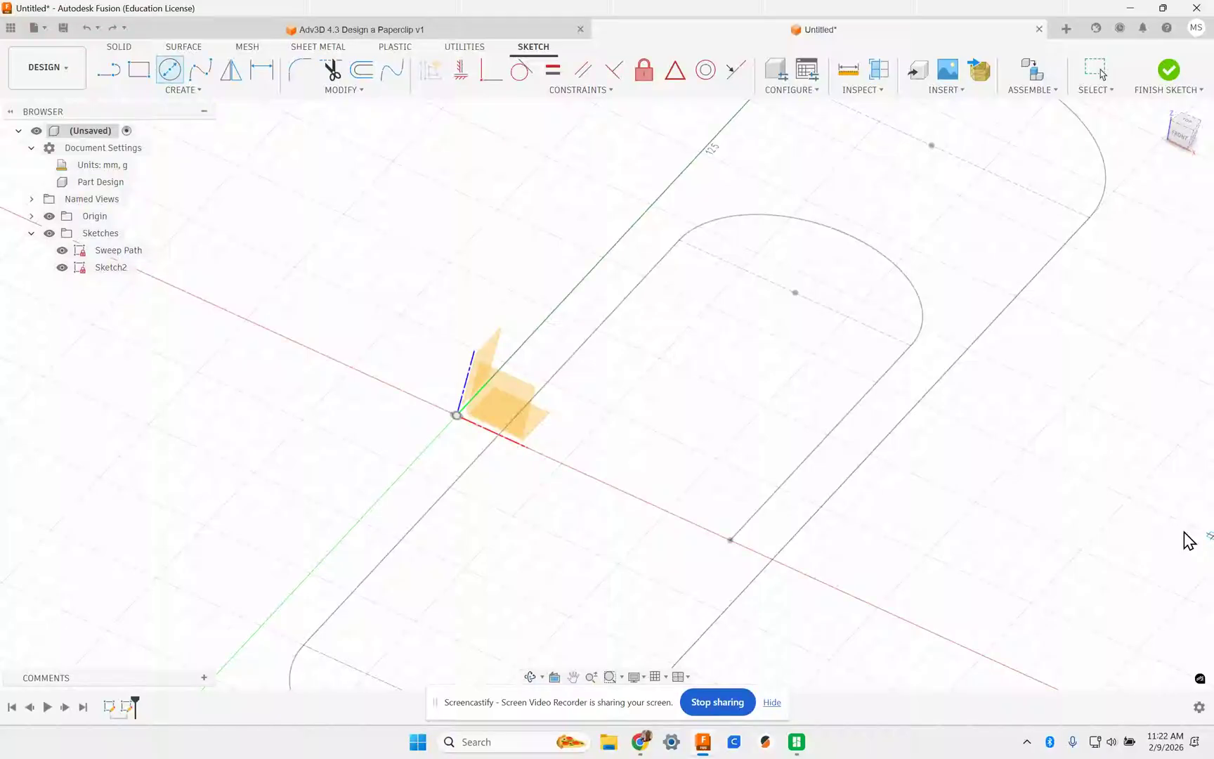
- Sketch a 0.84 mm diameter circle at the origin on the XZ plane and finish Sketch3
{"action": "left_click", "coordinate": [501, 395]}
{"action": "left_click", "coordinate": [1186, 135]}
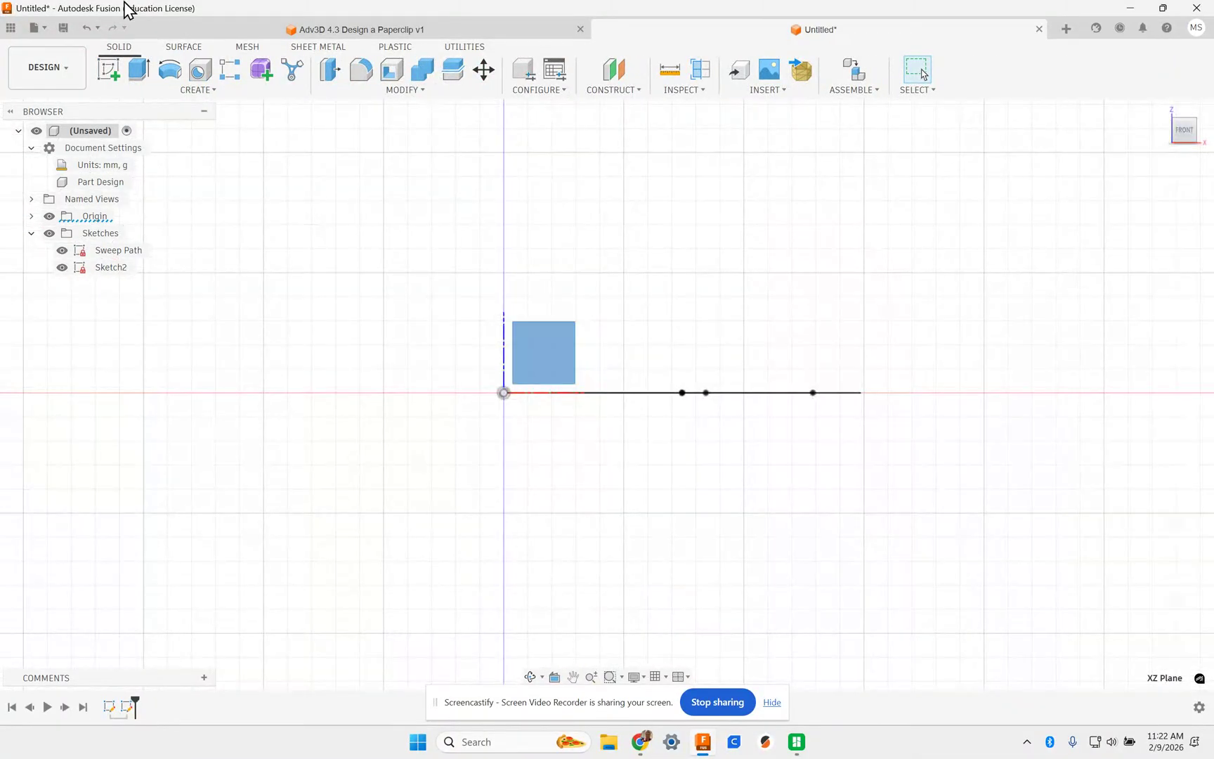
{"action": "left_click", "coordinate": [109, 71]}
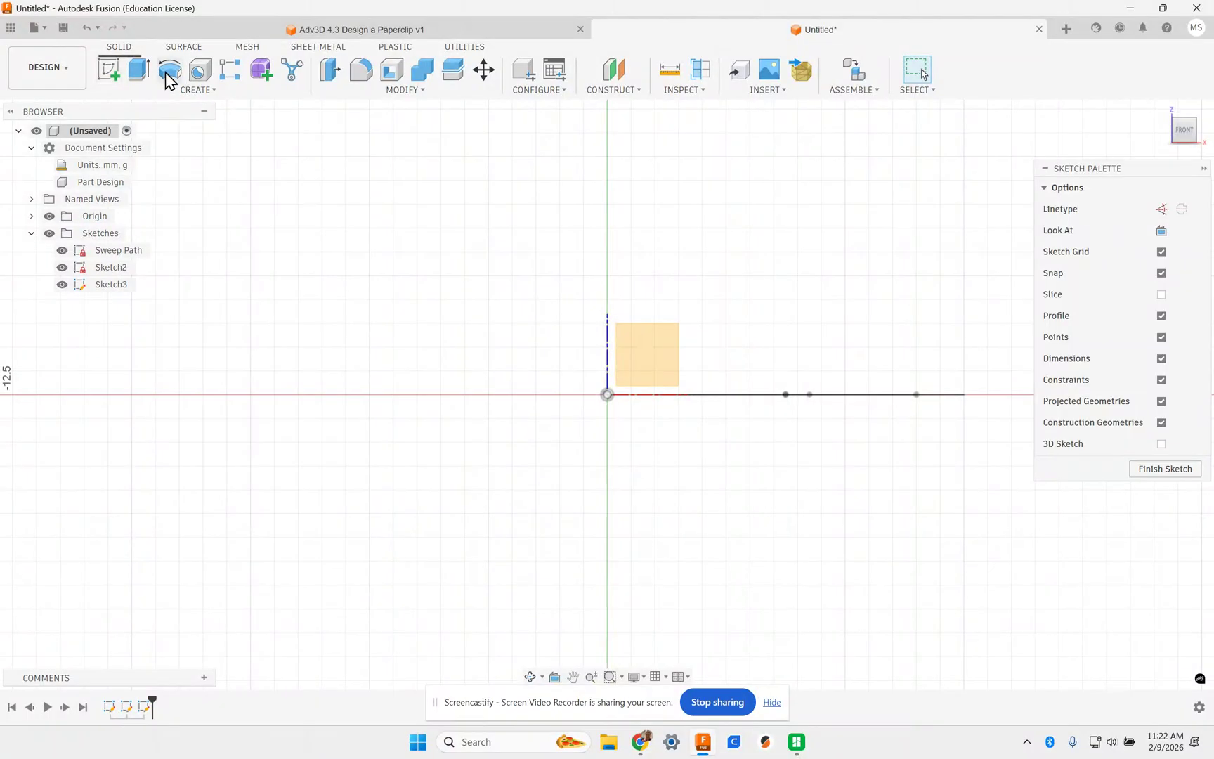
{"action": "left_click", "coordinate": [662, 361]}
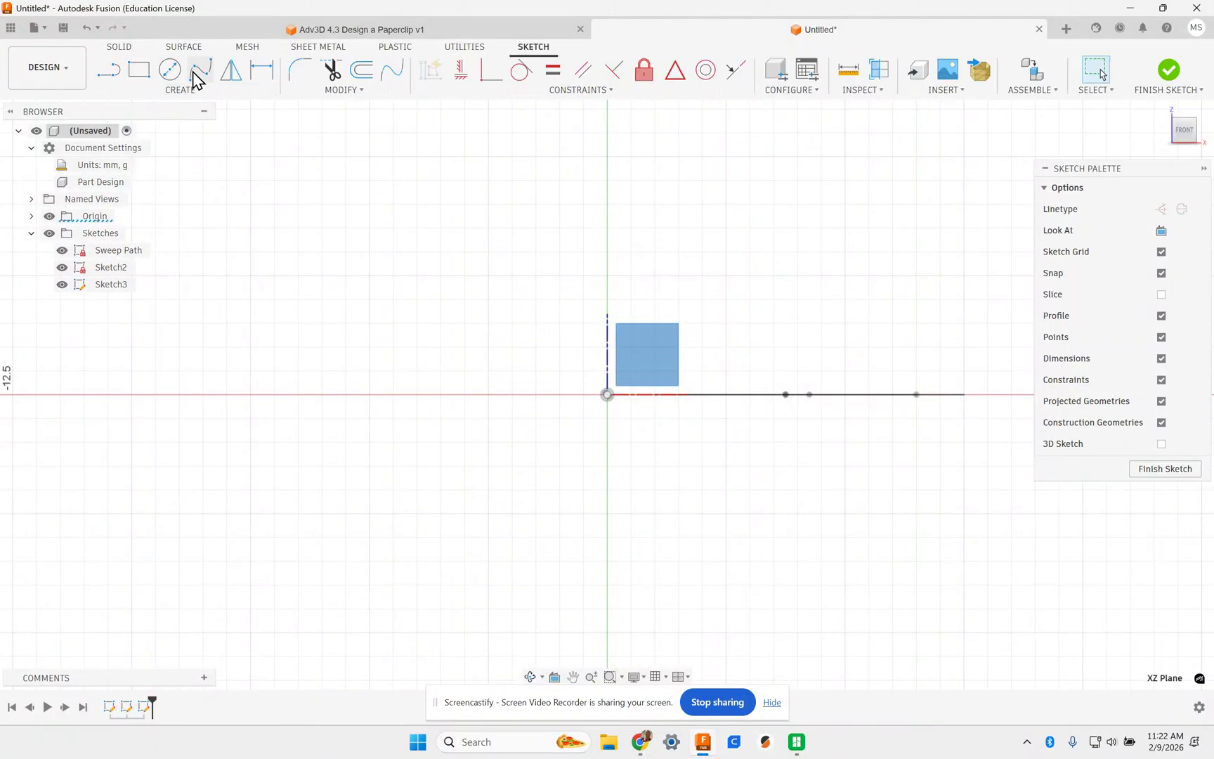
{"action": "left_click", "coordinate": [171, 71]}
{"action": "left_click", "coordinate": [608, 395]}
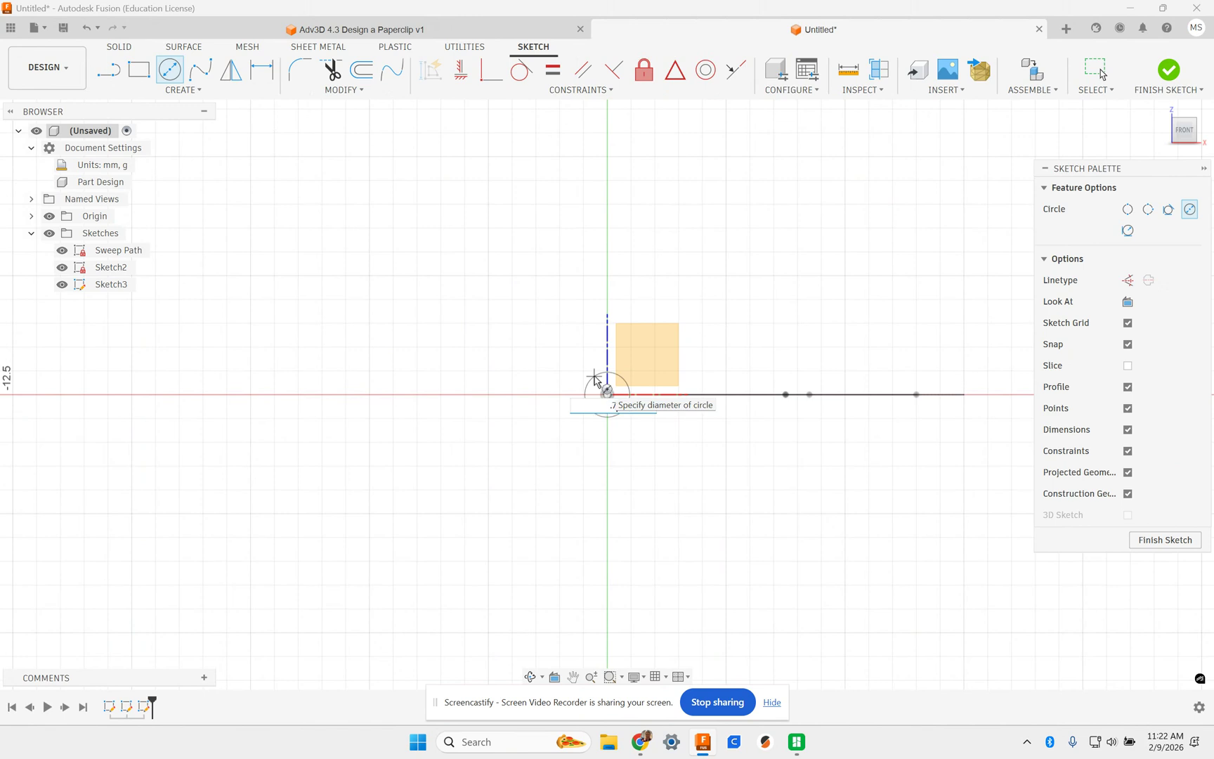
{"action": "type", "text": ".84"}
{"action": "key", "text": "Return"}
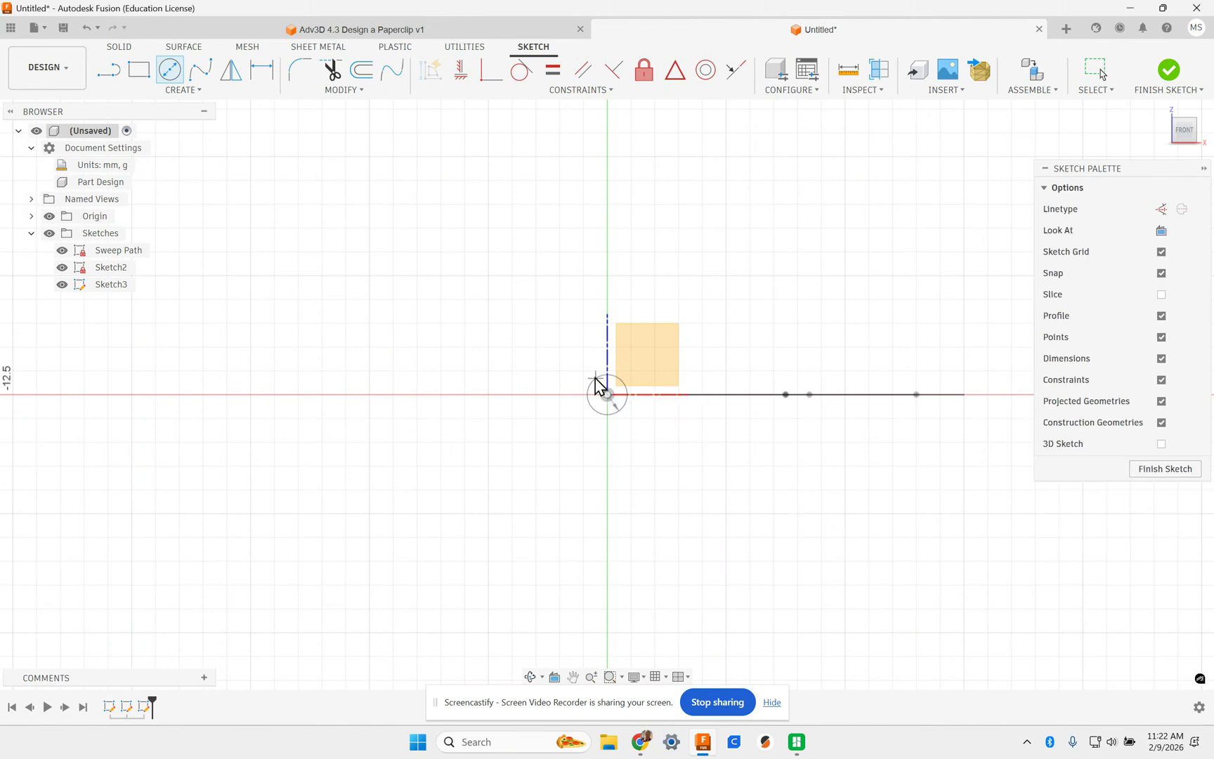
{"action": "left_click", "coordinate": [1170, 469]}
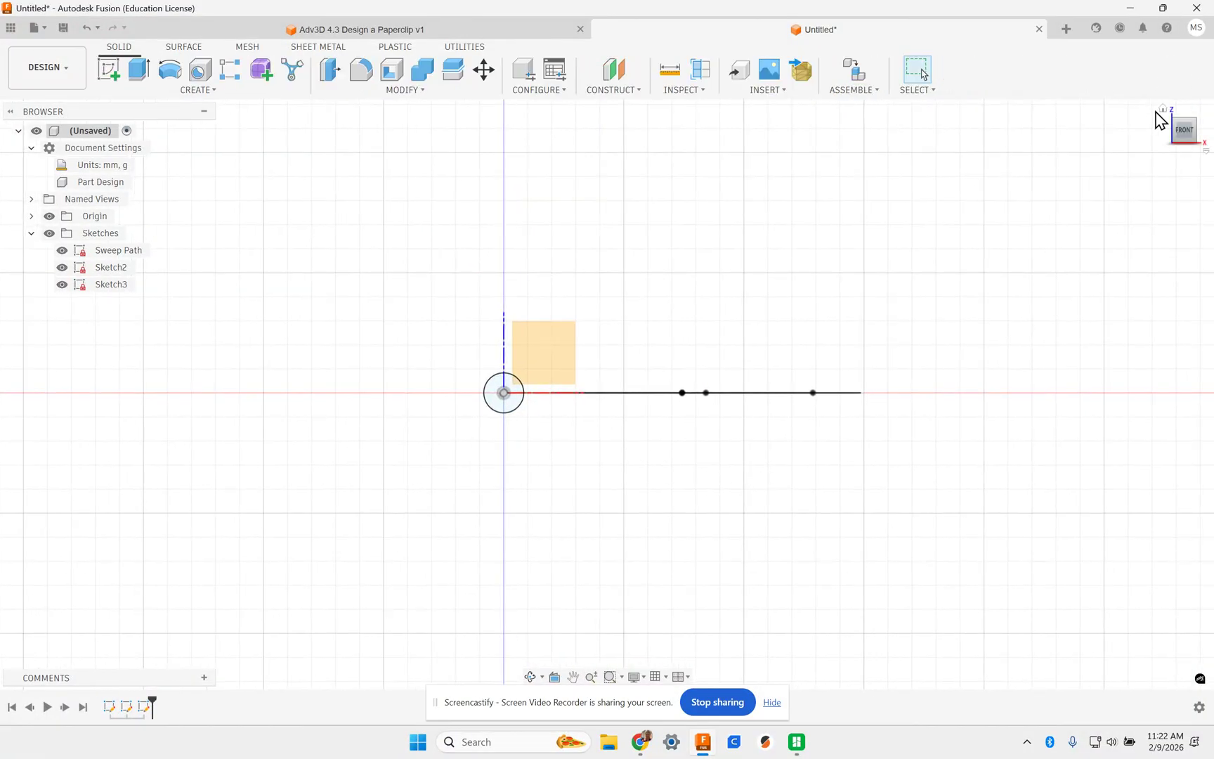
{"action": "left_click", "coordinate": [1164, 110]}
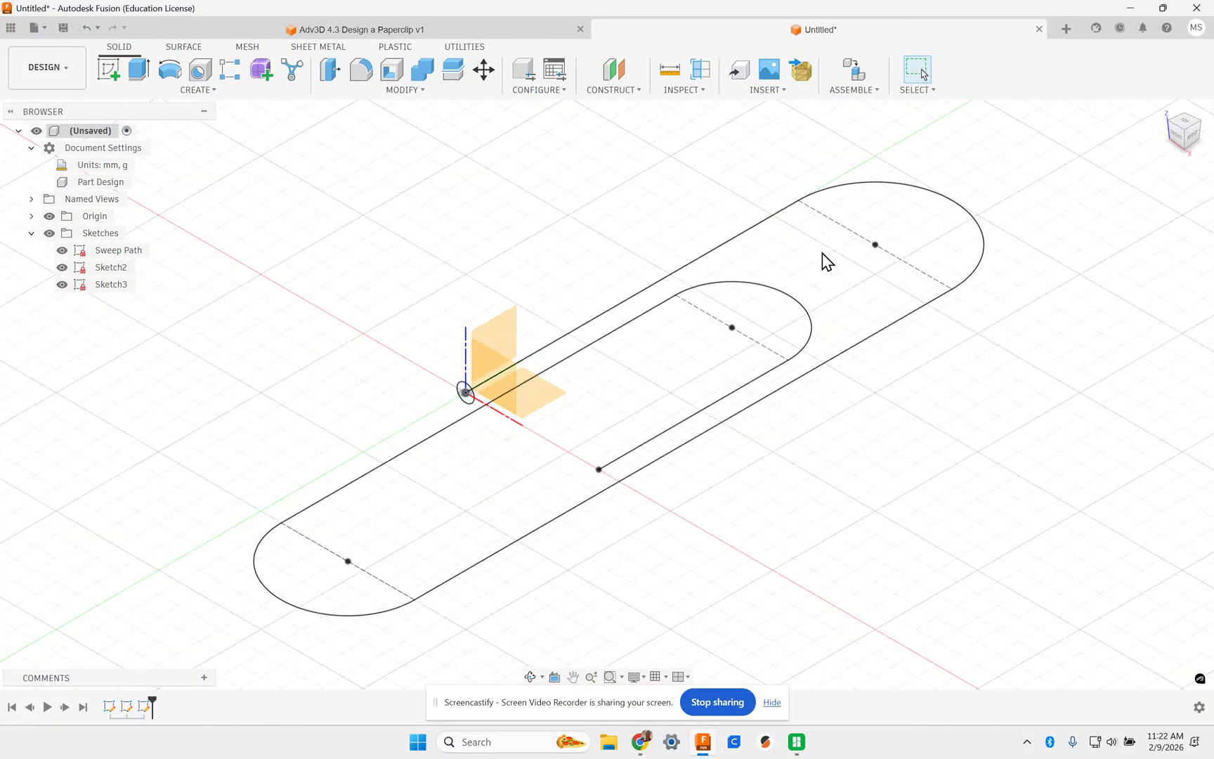
- Hide the origin planes and axes and delete the empty Sketch2
{"action": "scroll", "coordinate": [443, 427], "scroll_direction": "up", "scroll_amount": 5}
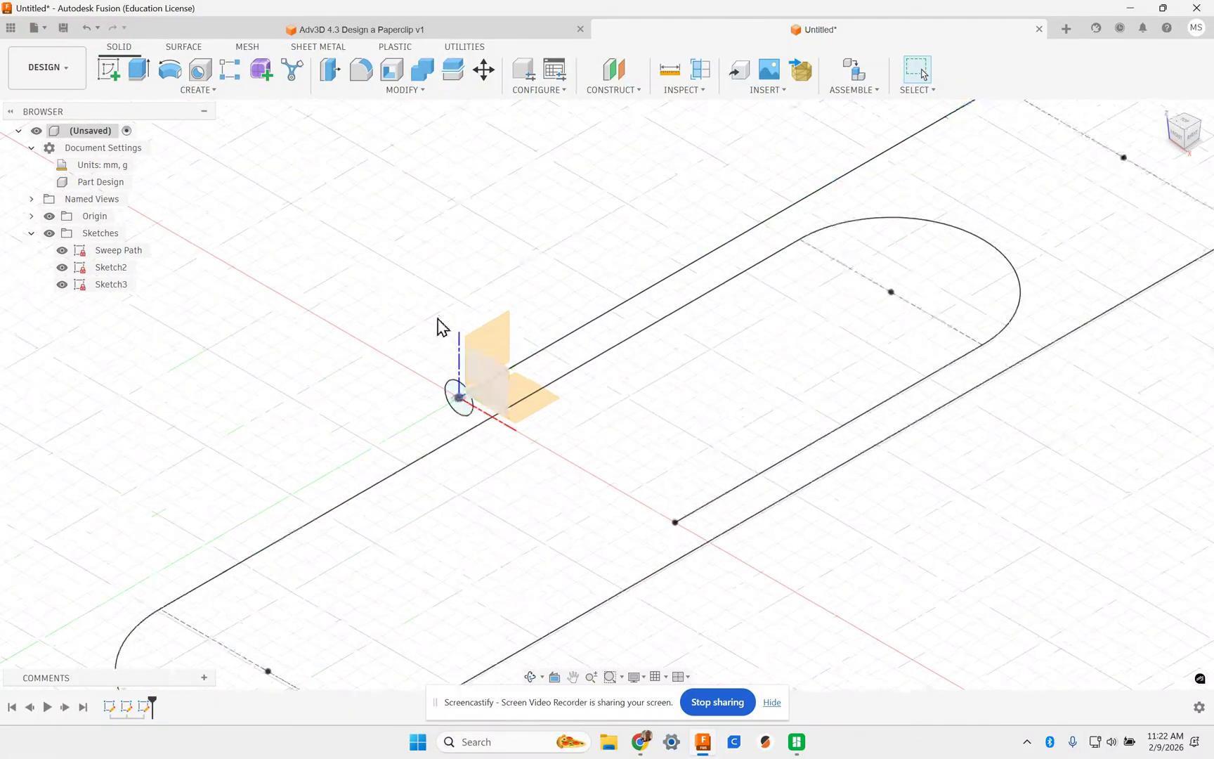
{"action": "left_click", "coordinate": [49, 216]}
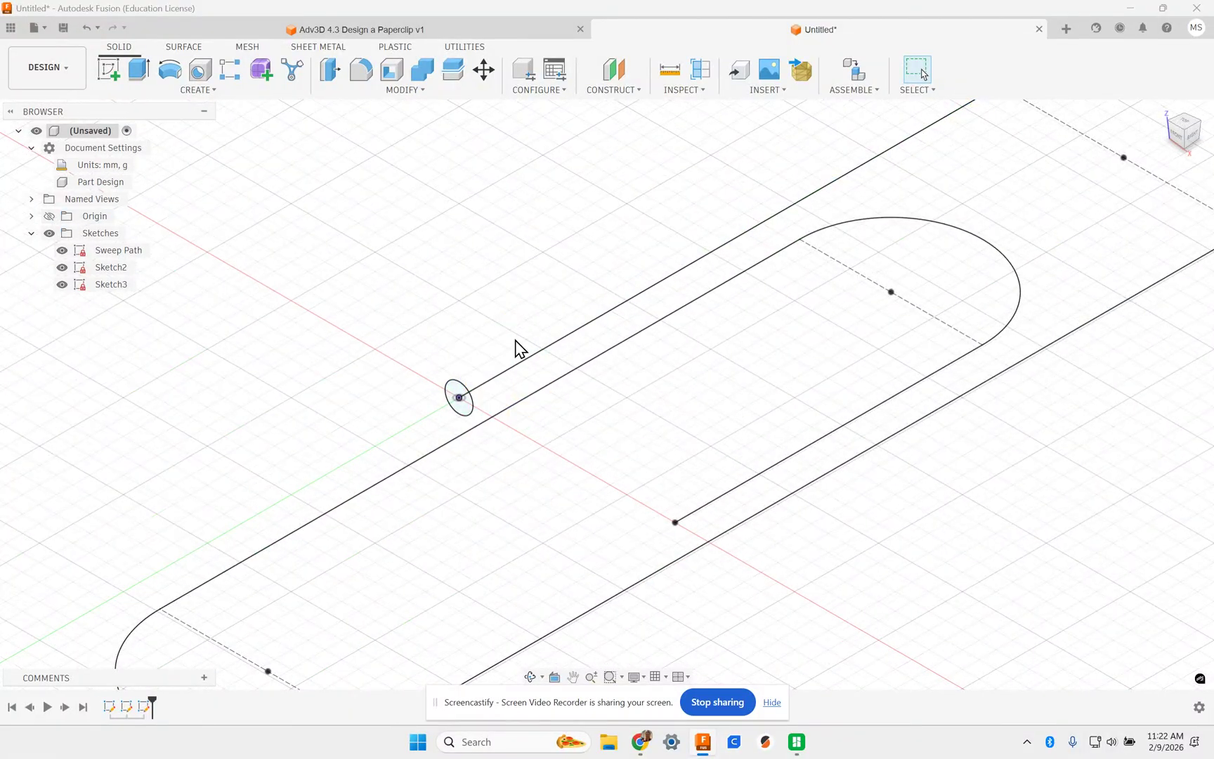
{"action": "left_click", "coordinate": [460, 398]}
{"action": "left_click", "coordinate": [459, 397]}
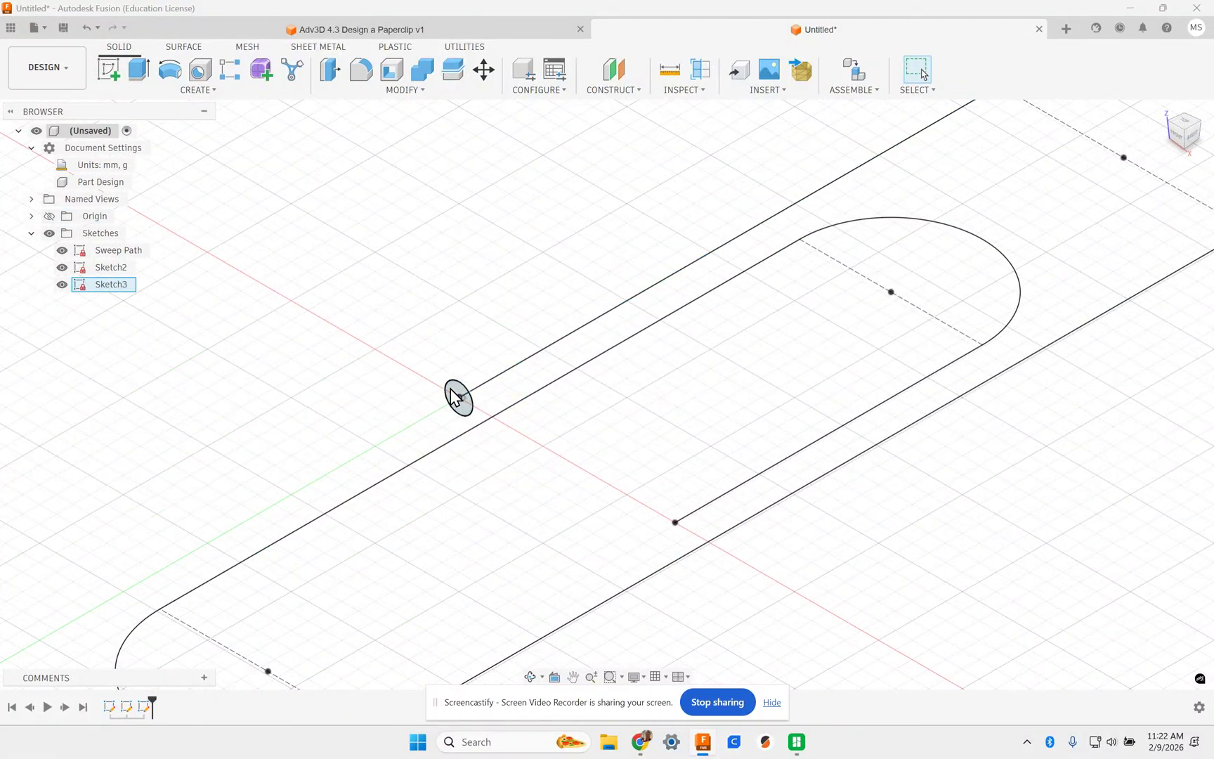
{"action": "left_click", "coordinate": [99, 269]}
{"action": "right_click", "coordinate": [99, 268]}
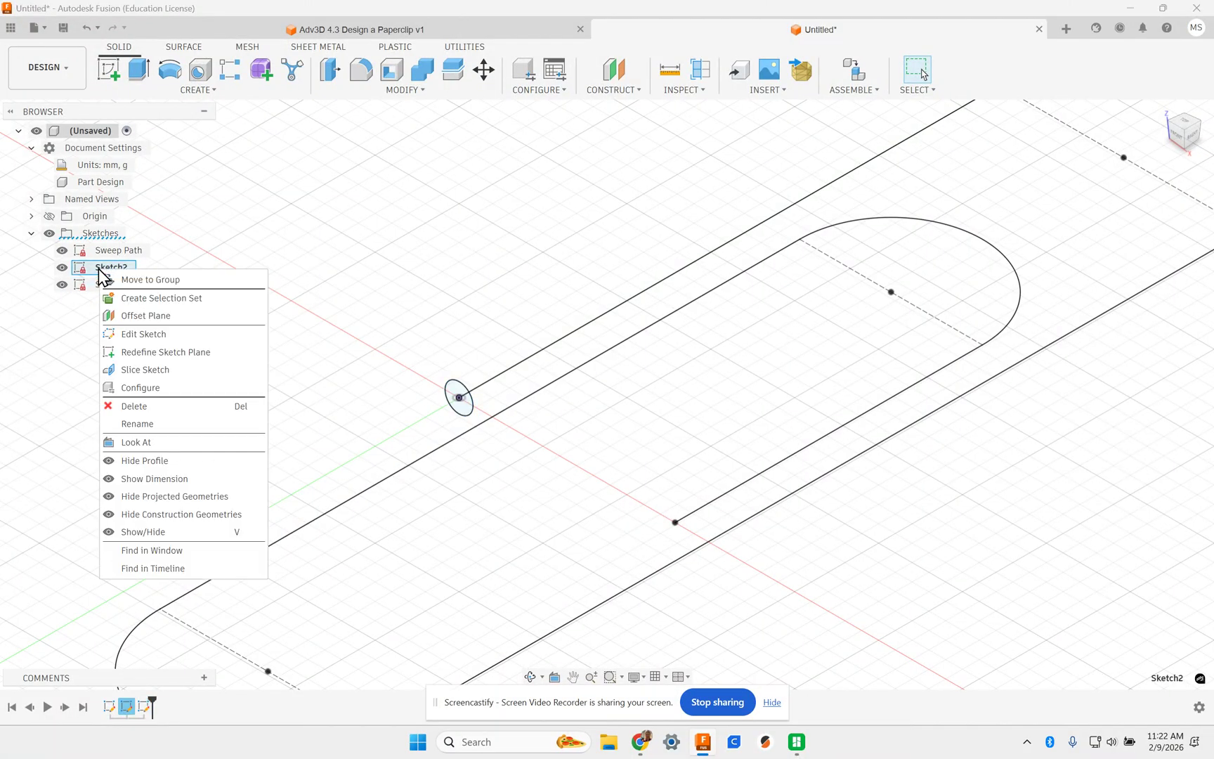
{"action": "left_click", "coordinate": [163, 407]}
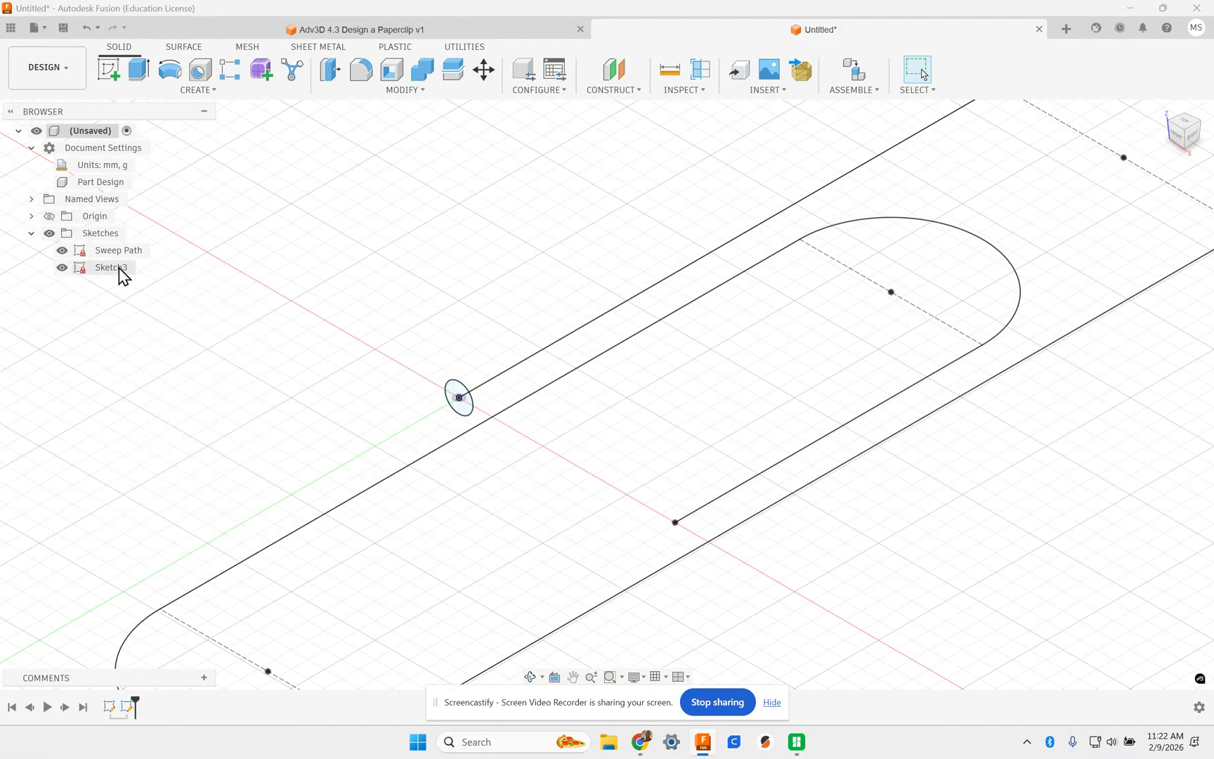
- Rename Sketch3 to 'Sweep Profile'
{"action": "left_click", "coordinate": [112, 268]}
{"action": "double_click", "coordinate": [118, 268]}
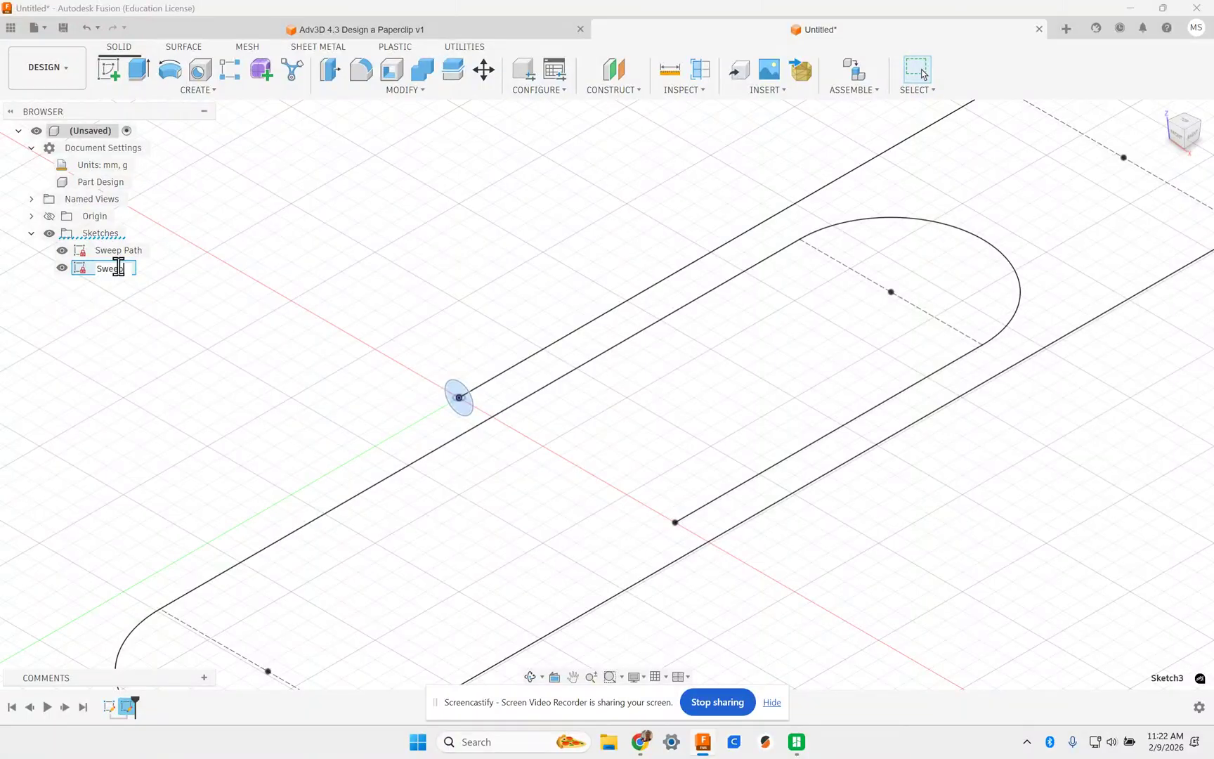
{"action": "type", "text": "Sweep Profile"}
{"action": "key", "text": "Return"}
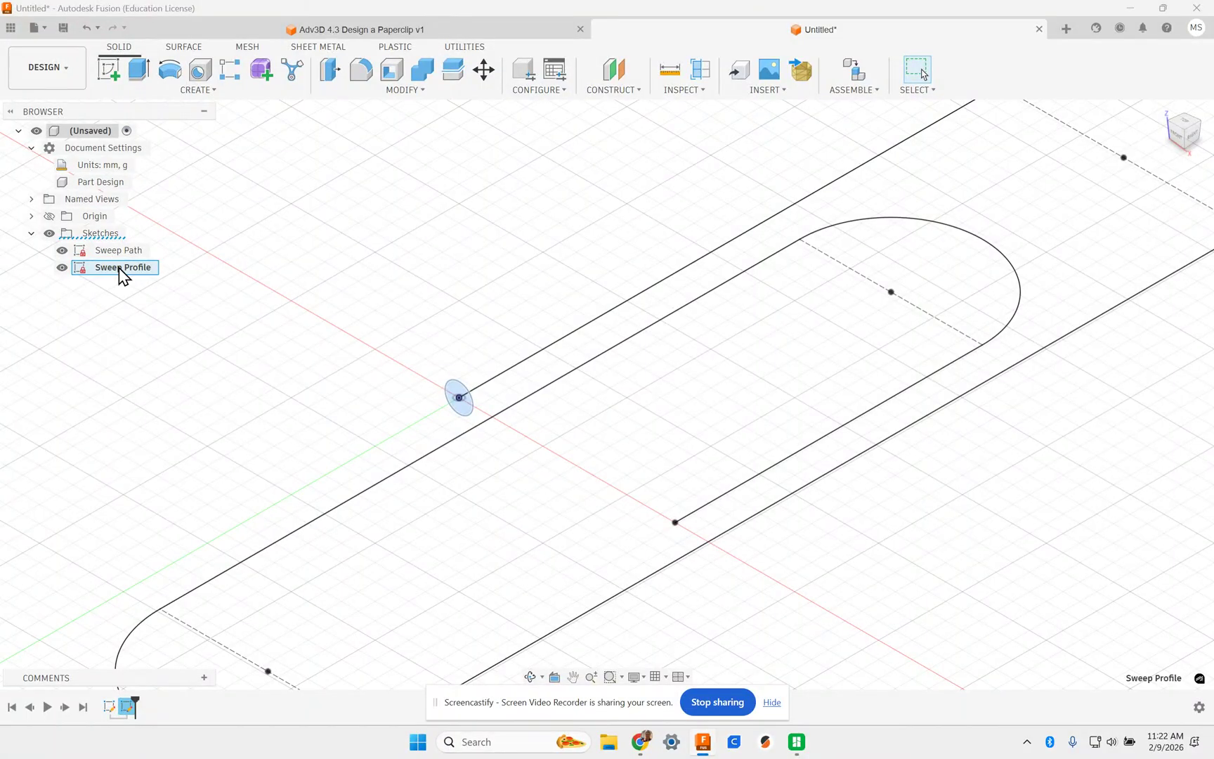
- Set up a Sweep with the circle as profile and the full chained paperclip loop as path
{"action": "left_click", "coordinate": [199, 90]}
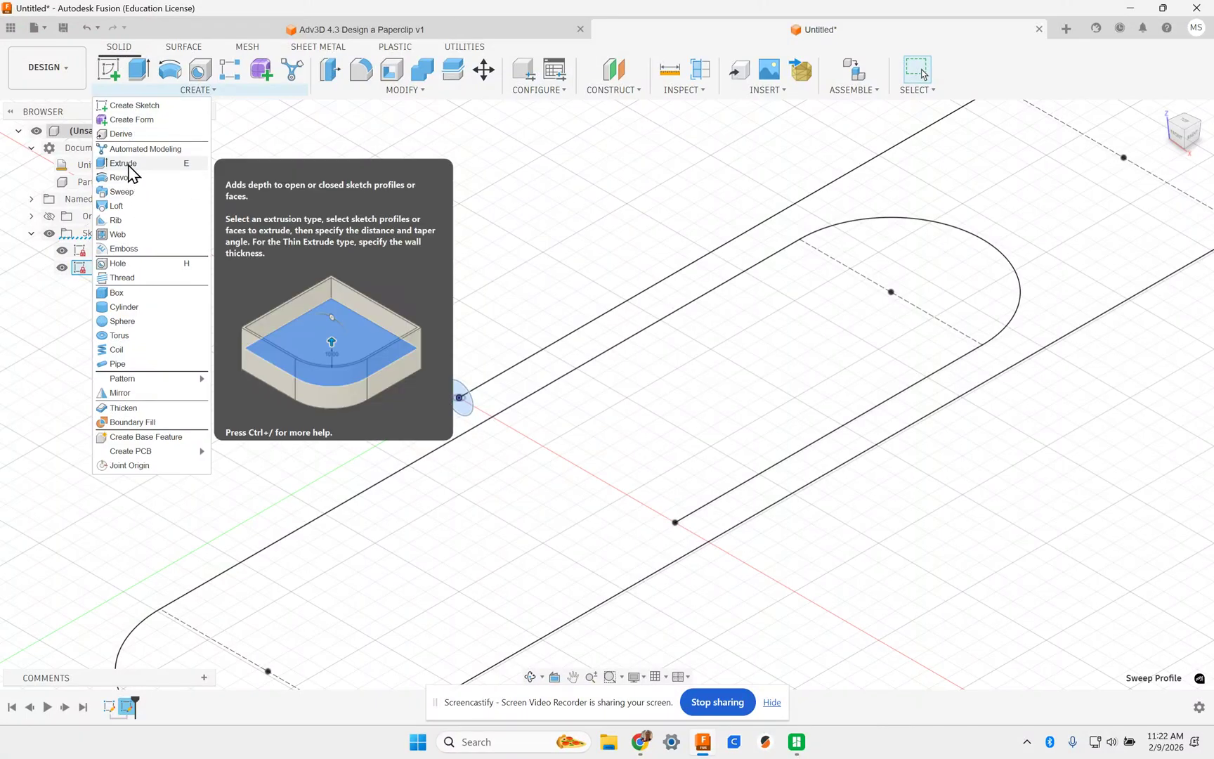
{"action": "left_click", "coordinate": [124, 196]}
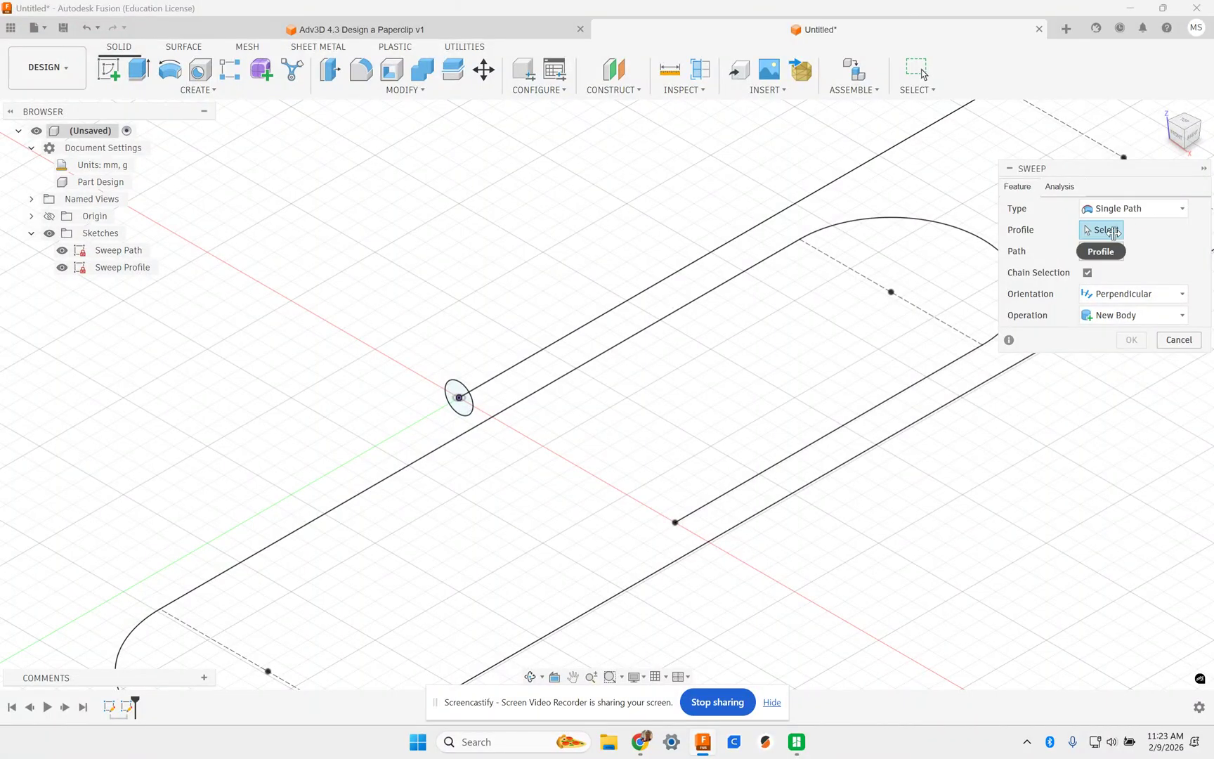
{"action": "left_click", "coordinate": [467, 407]}
{"action": "left_click", "coordinate": [1097, 253]}
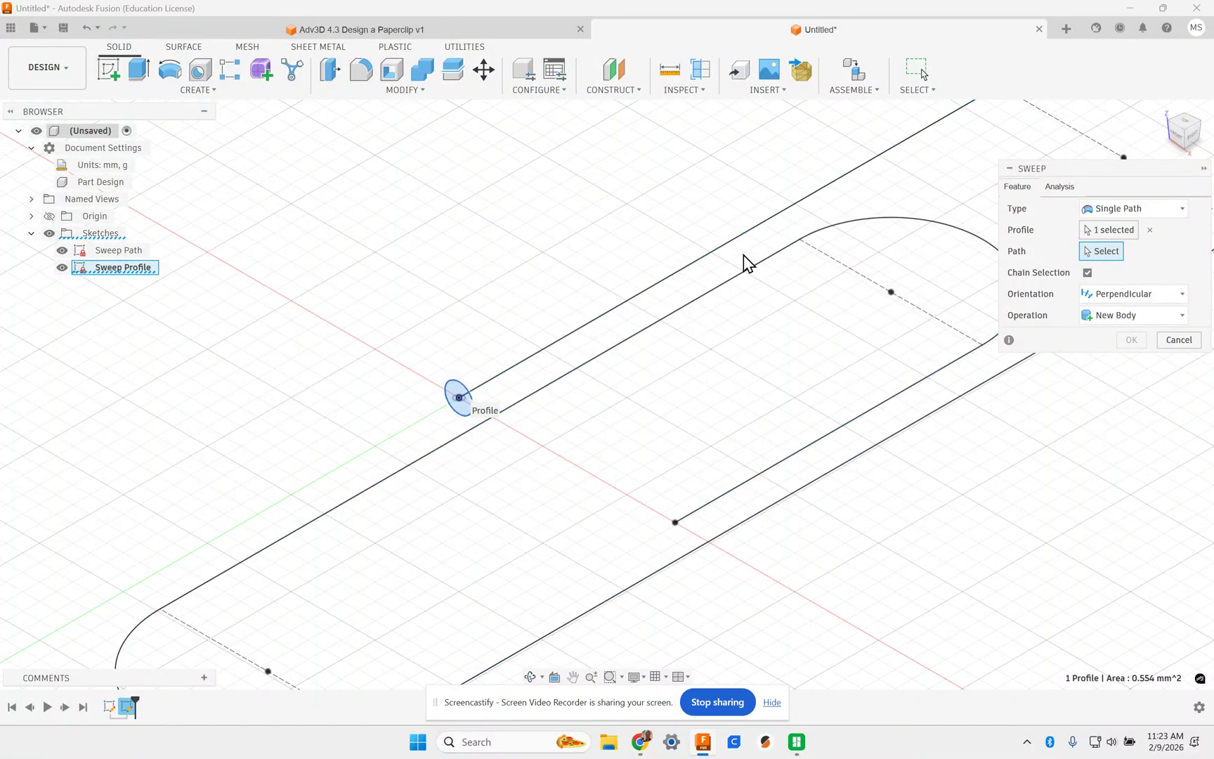
{"action": "scroll", "coordinate": [705, 274], "scroll_direction": "up", "scroll_amount": 4}
{"action": "scroll", "coordinate": [670, 276], "scroll_direction": "down", "scroll_amount": 5}
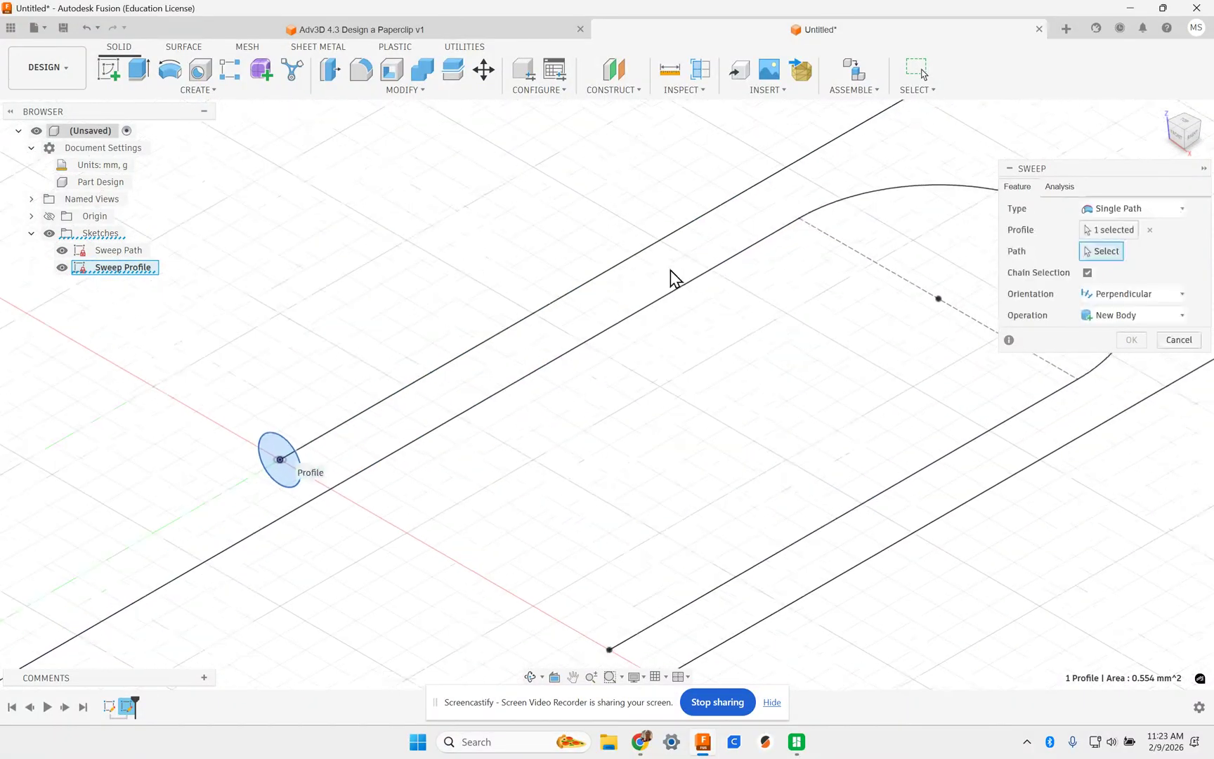
{"action": "left_click", "coordinate": [1087, 272]}
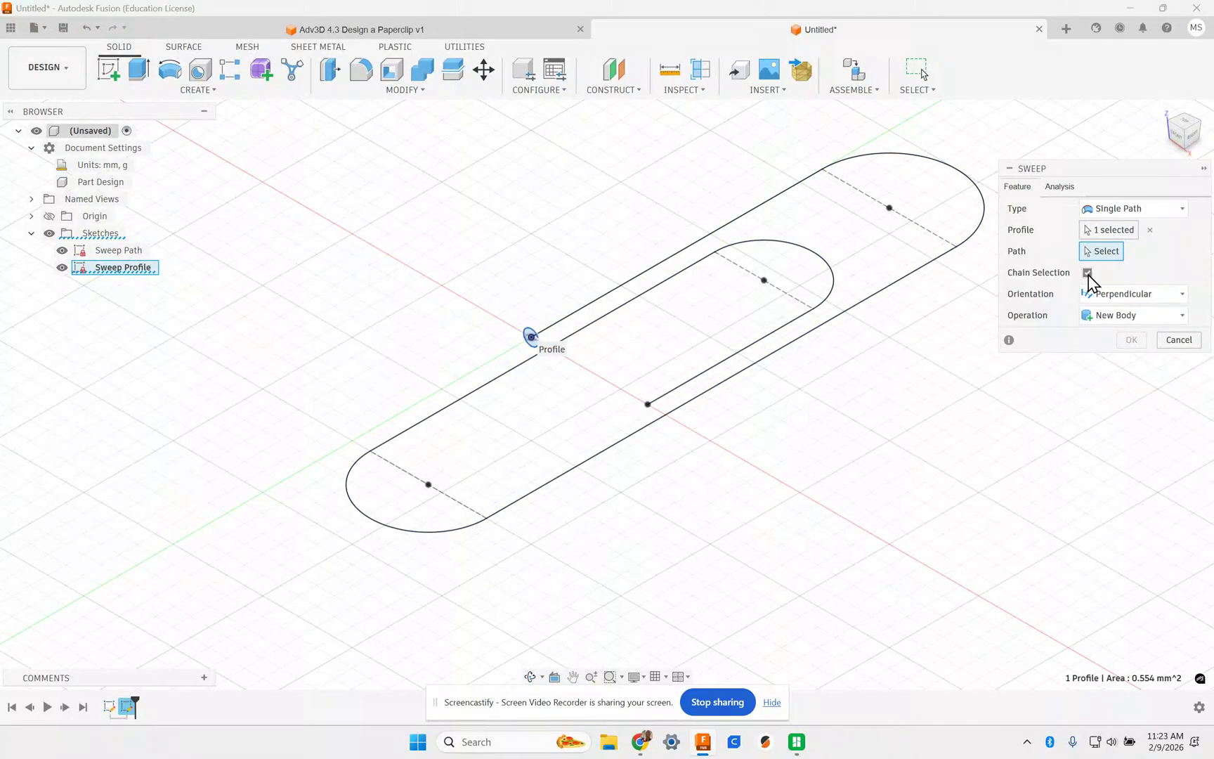
{"action": "left_click", "coordinate": [691, 245]}
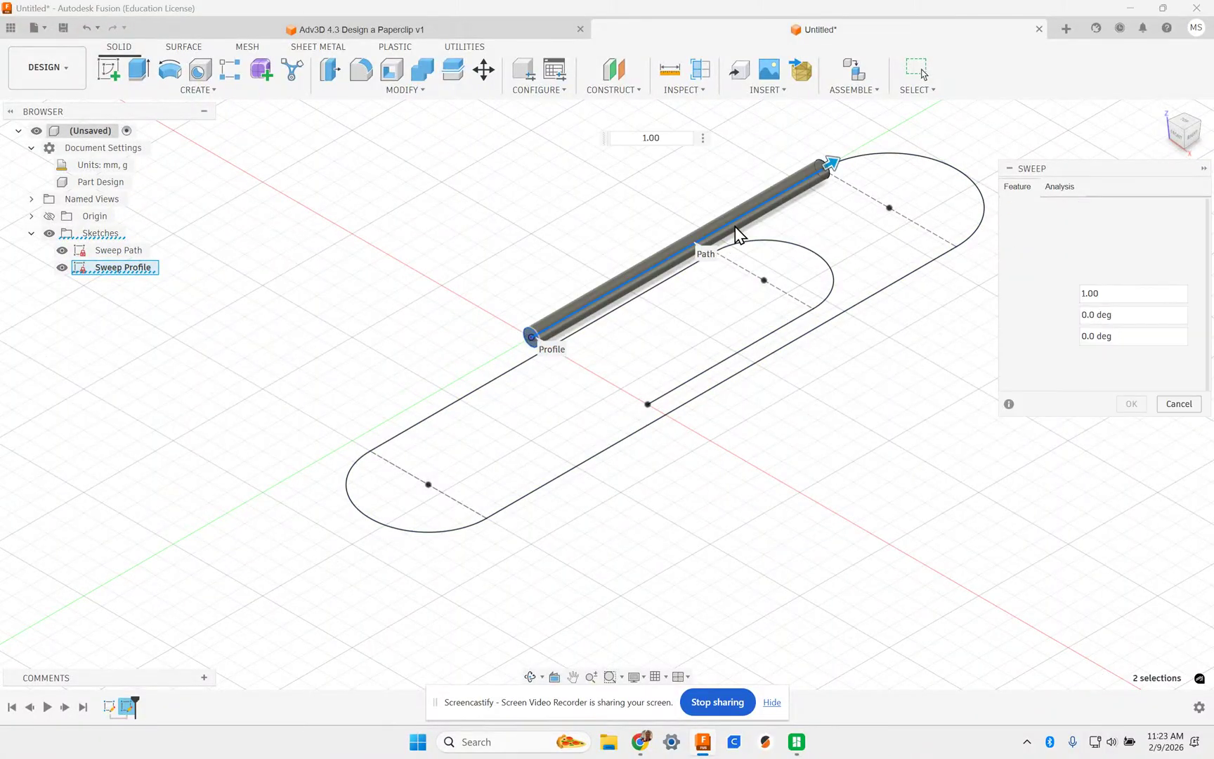
{"action": "left_click", "coordinate": [903, 155]}
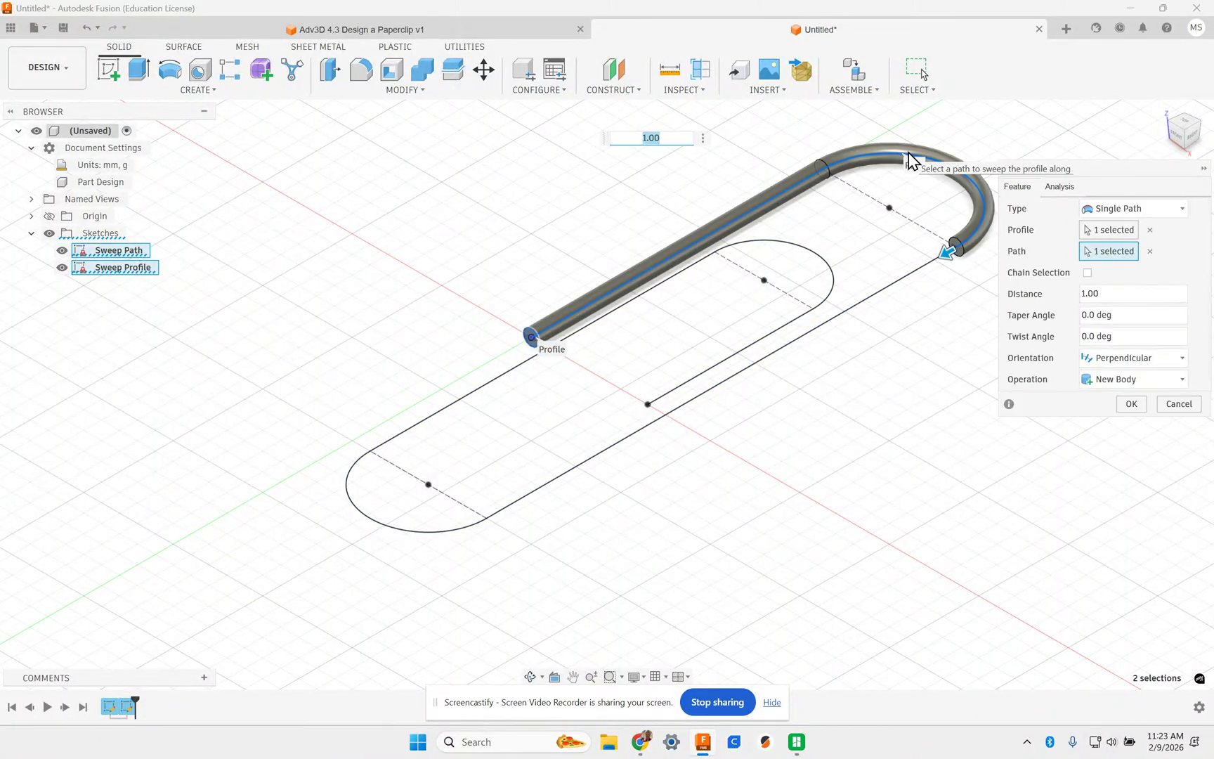
{"action": "left_click", "coordinate": [1087, 272]}
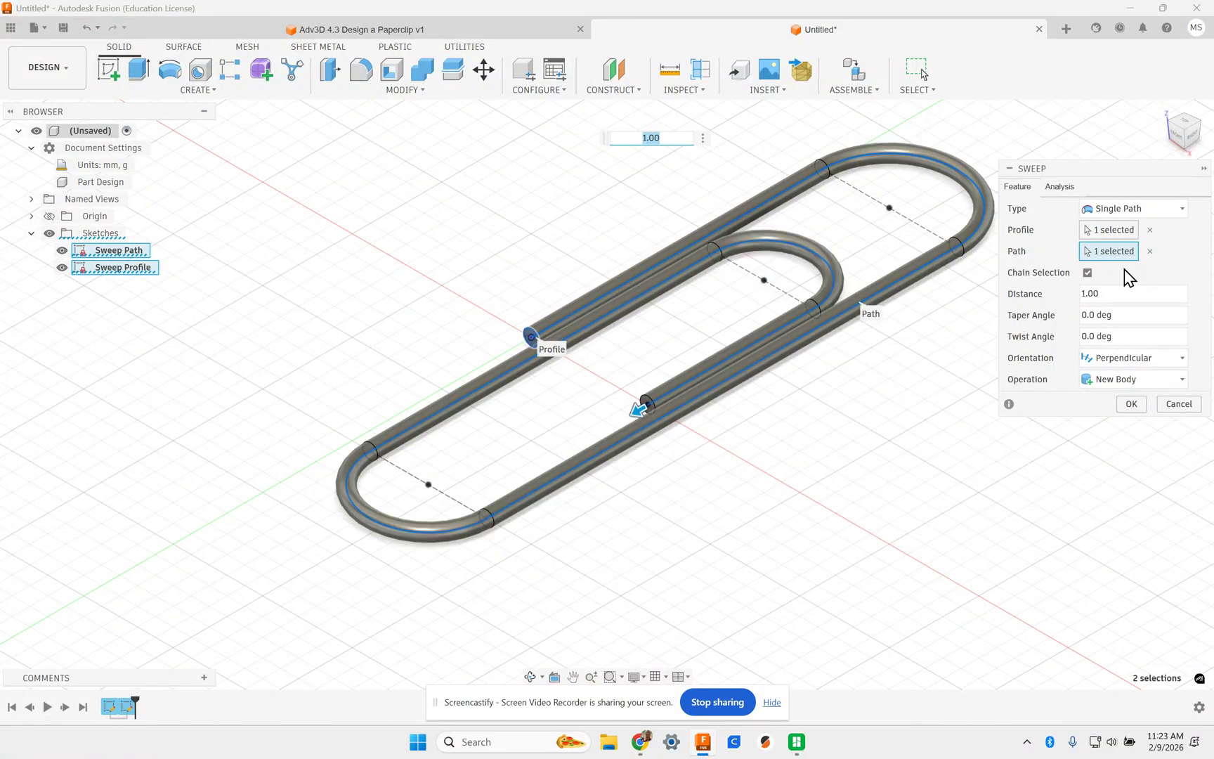
- Set the sweep distance to 1 and confirm, turning the paperclip path into a solid wire
{"action": "left_click", "coordinate": [1114, 294]}
{"action": "type", "text": "50"}
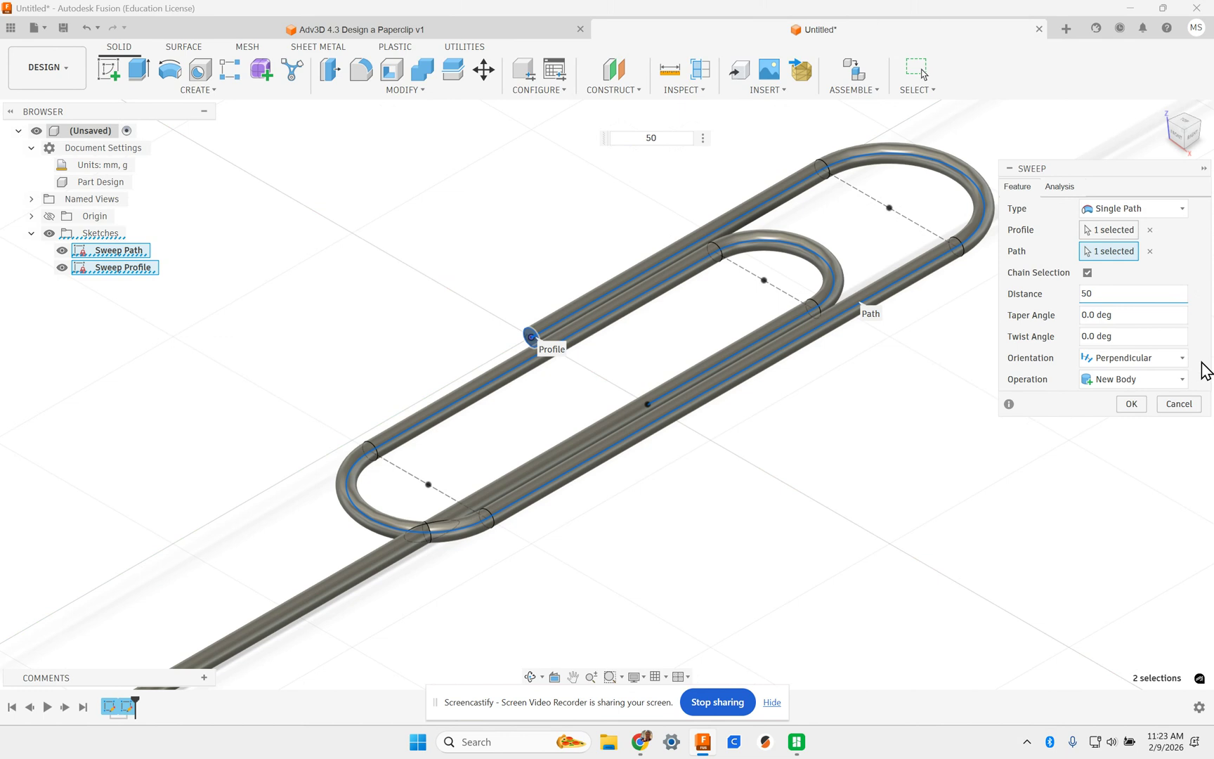
{"action": "key", "text": "BackSpace"}
{"action": "type", "text": ".5"}
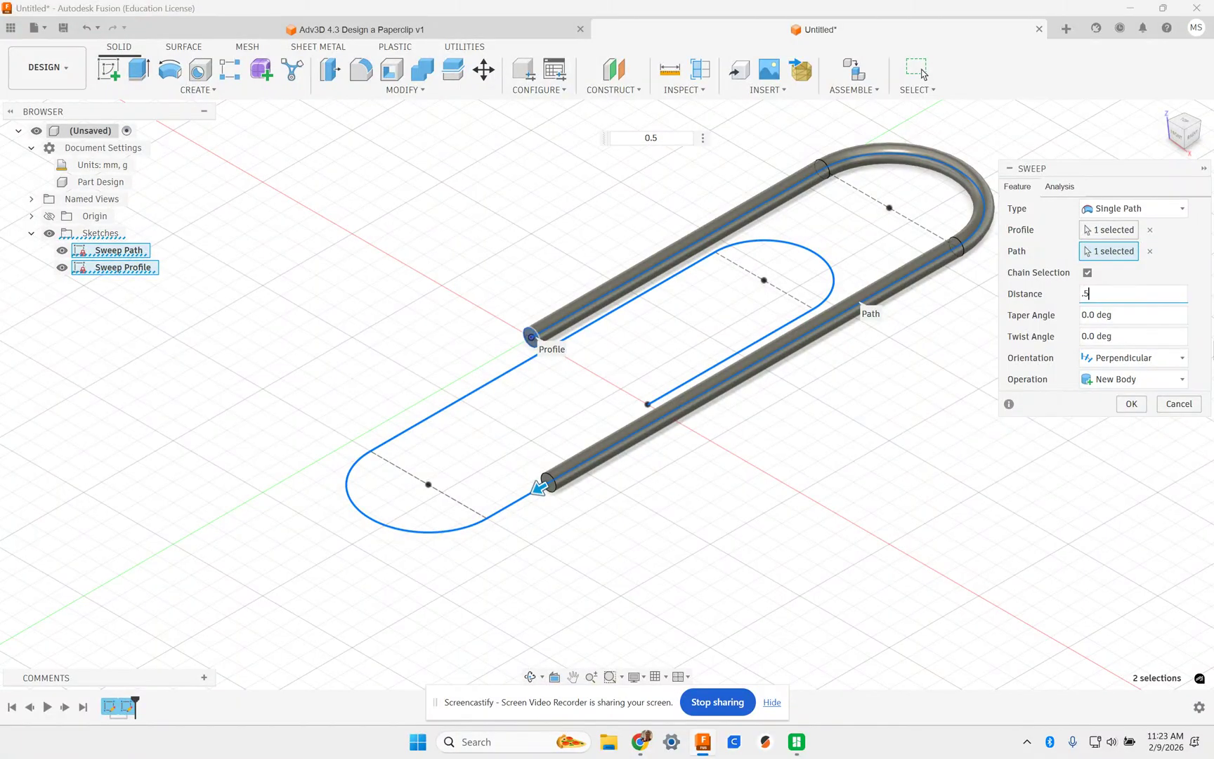
{"action": "type", "text": "1"}
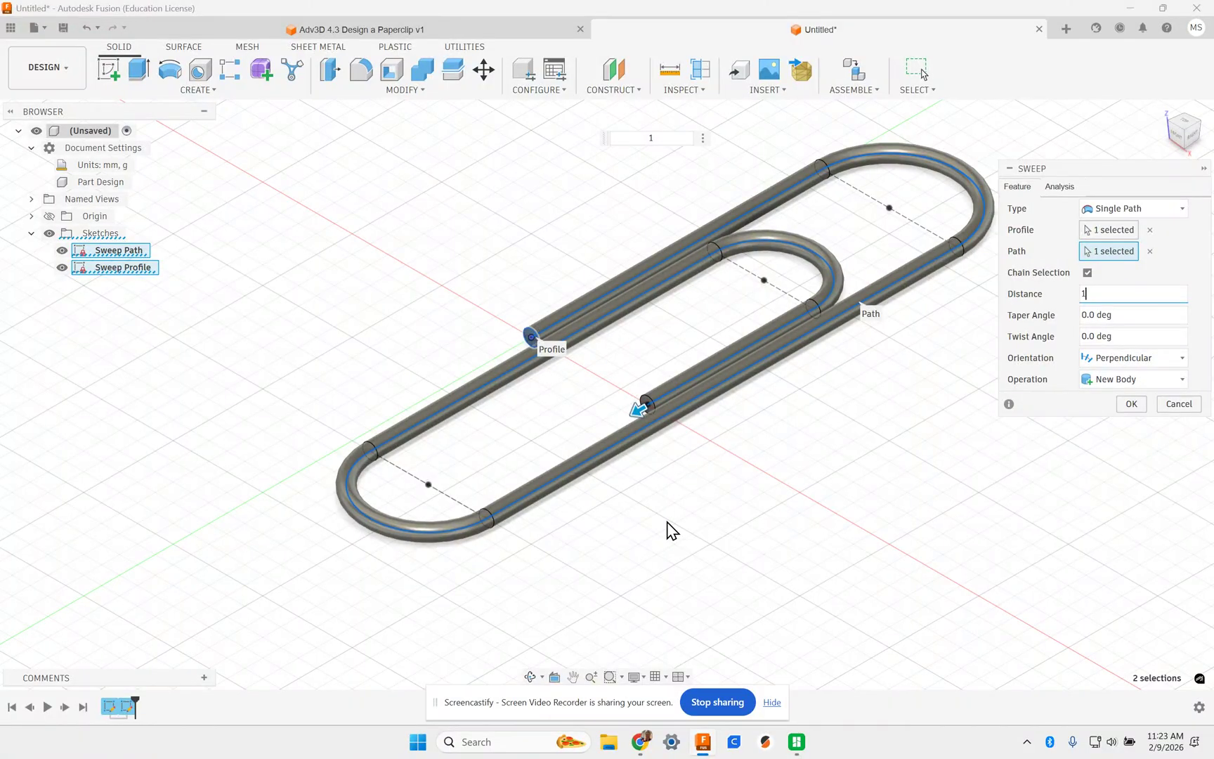
{"action": "left_click", "coordinate": [1132, 406]}
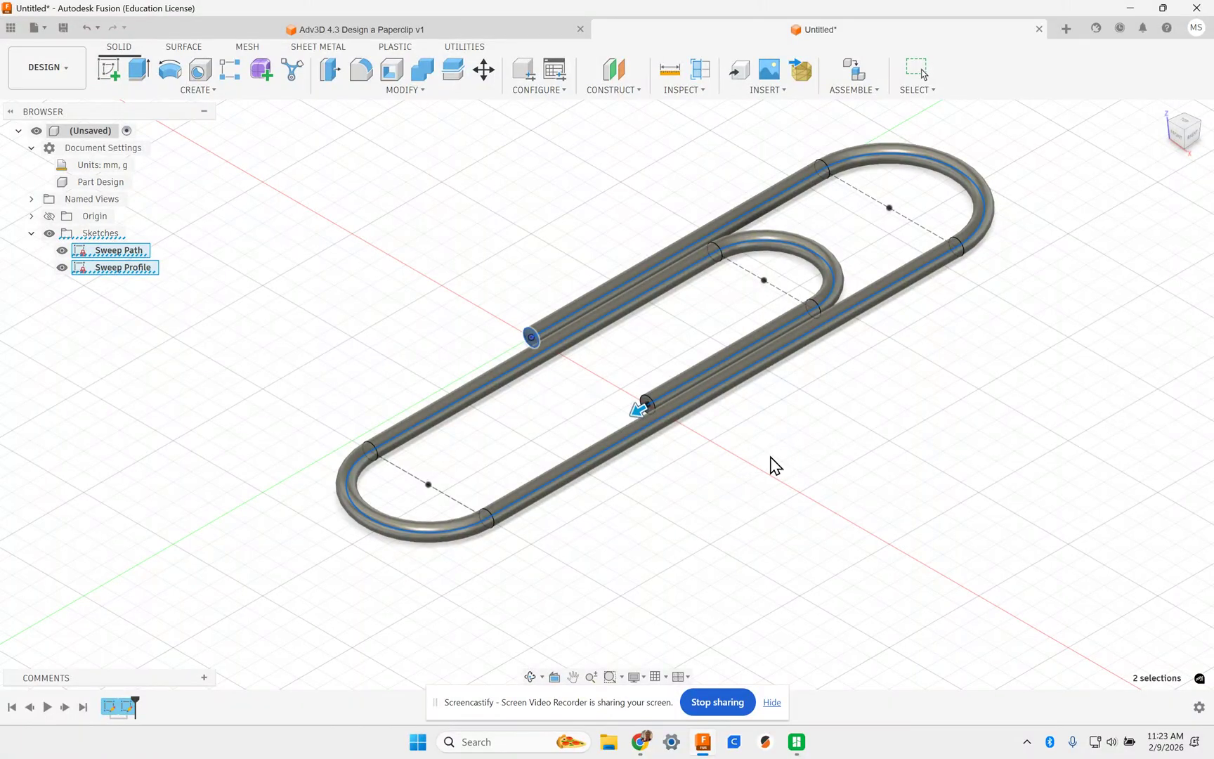
{"action": "middle_click_drag", "start_coordinate": [829, 412], "coordinate": [722, 460]}
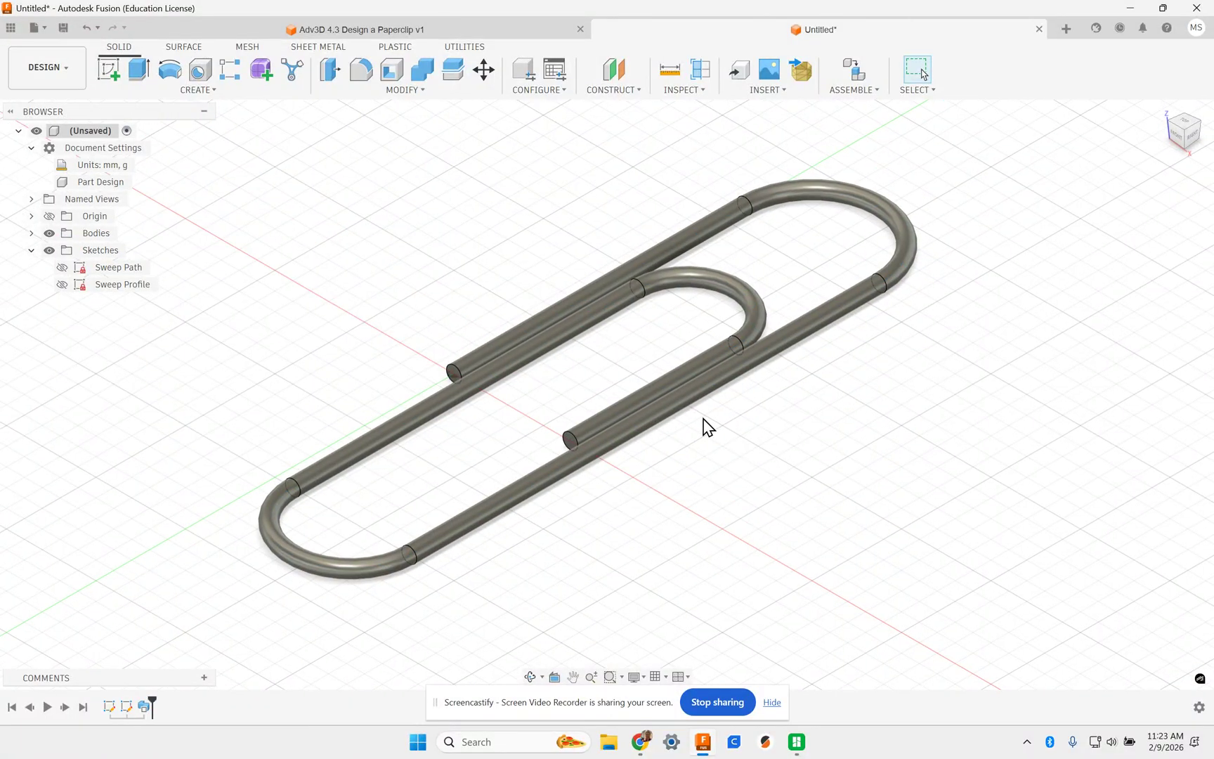
{"action": "scroll", "coordinate": [702, 417], "scroll_direction": "down", "scroll_amount": 3}
{"action": "scroll", "coordinate": [700, 416], "scroll_direction": "up", "scroll_amount": 5}
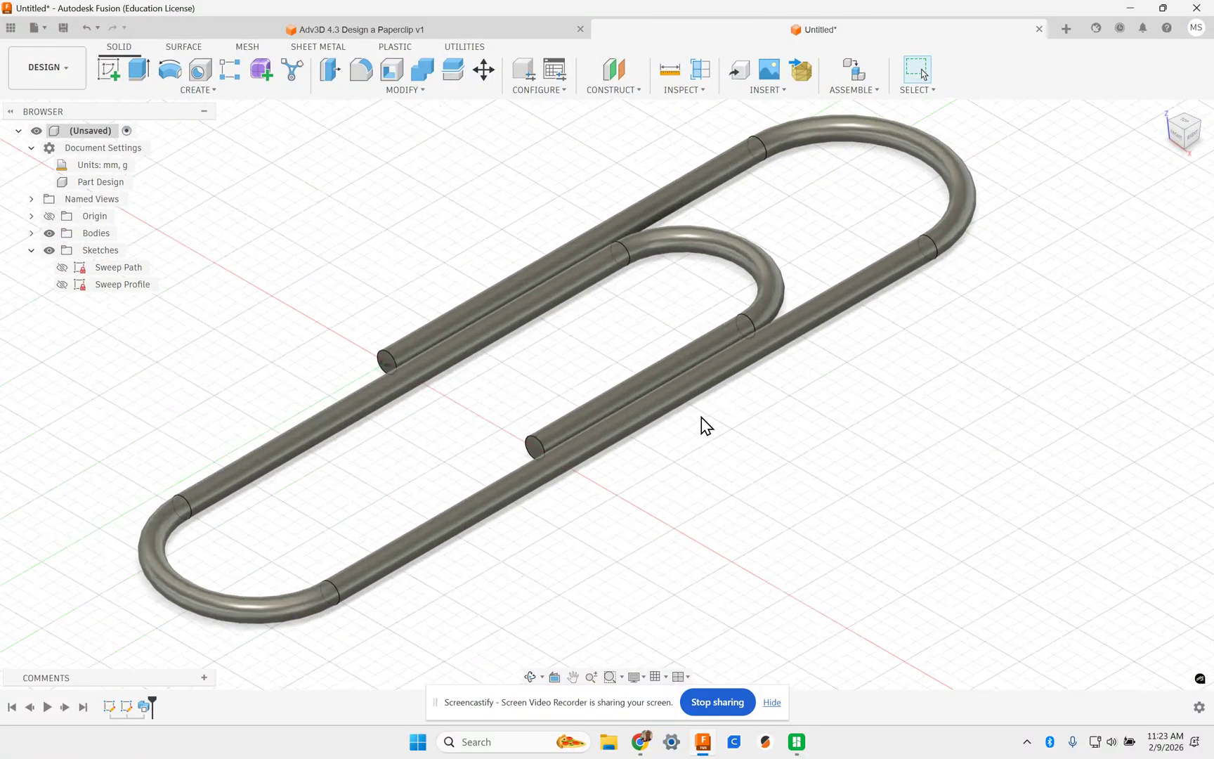
{"action": "left_click", "coordinate": [393, 355]}
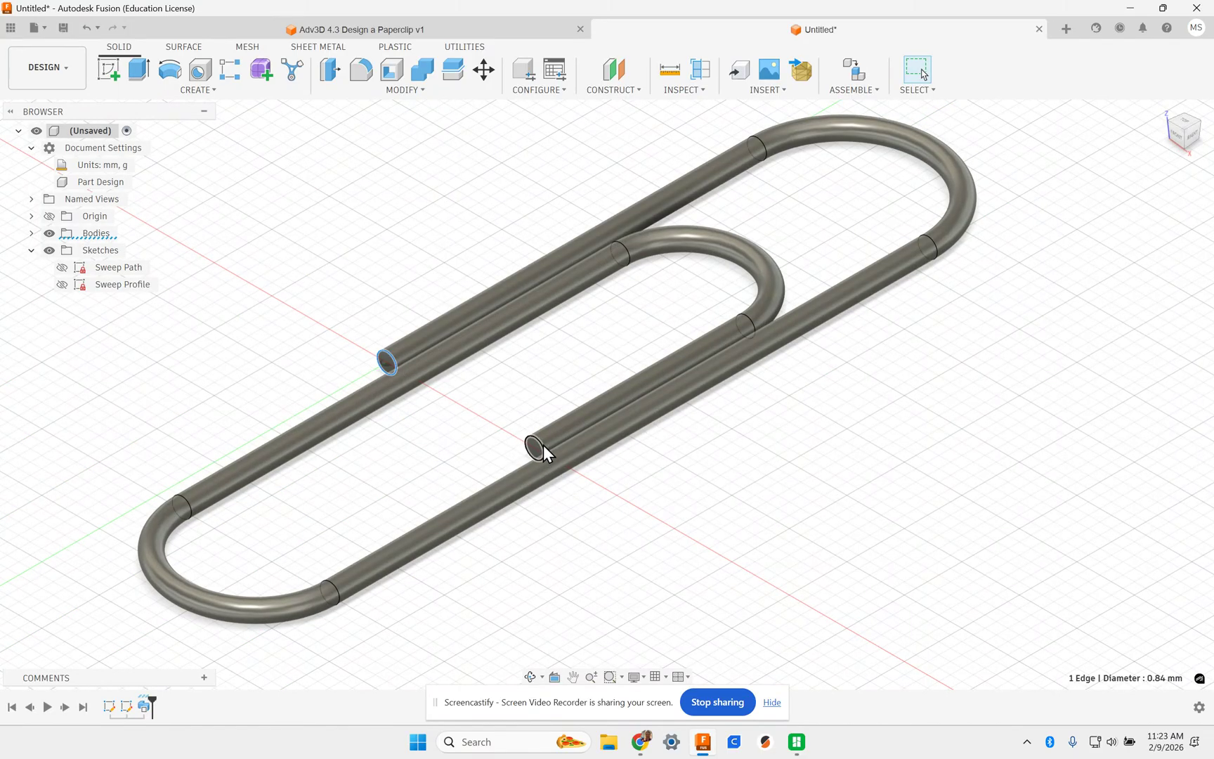
{"action": "scroll", "coordinate": [482, 442], "scroll_direction": "down", "scroll_amount": 2}
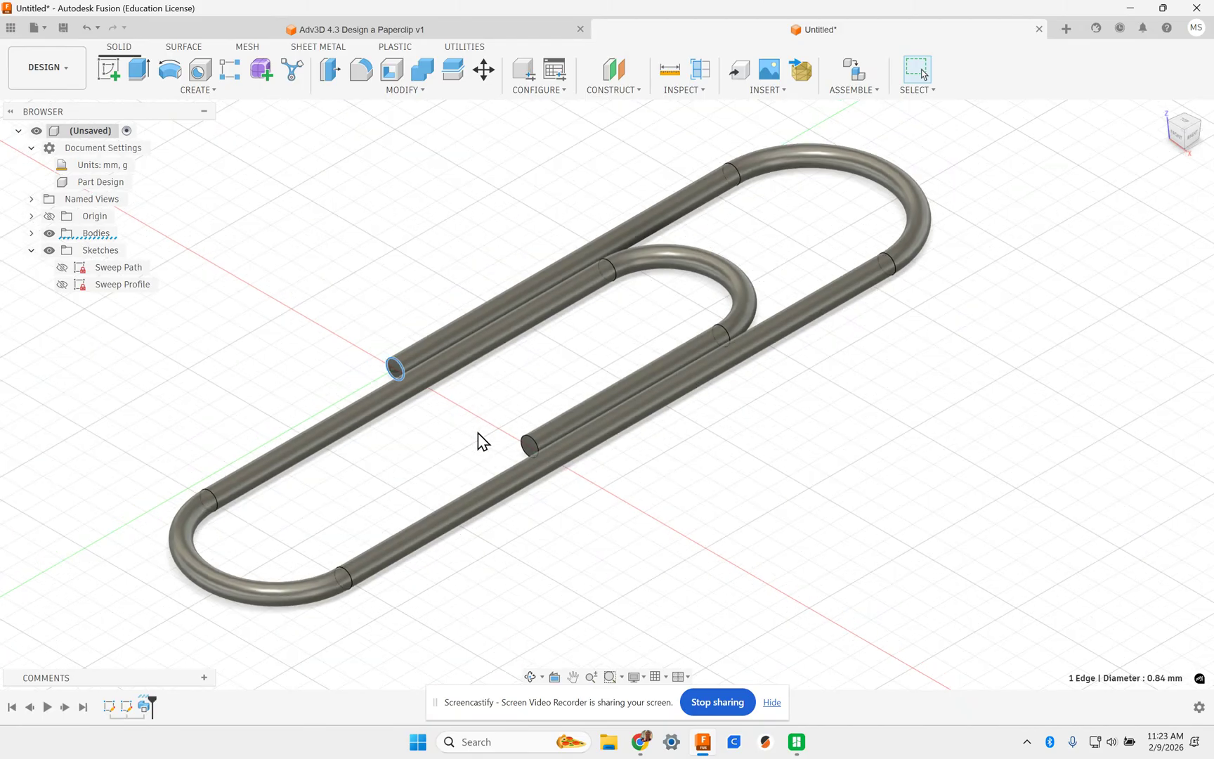
{"action": "left_click", "coordinate": [572, 552]}
{"action": "mouse_move", "coordinate": [572, 551]}
{"action": "middle_mouse_down", "text": "shift"}
{"action": "mouse_move", "coordinate": [612, 515]}
{"action": "mouse_move", "coordinate": [618, 491]}
{"action": "mouse_move", "coordinate": [593, 545]}
{"action": "middle_mouse_up", "text": "shift"}
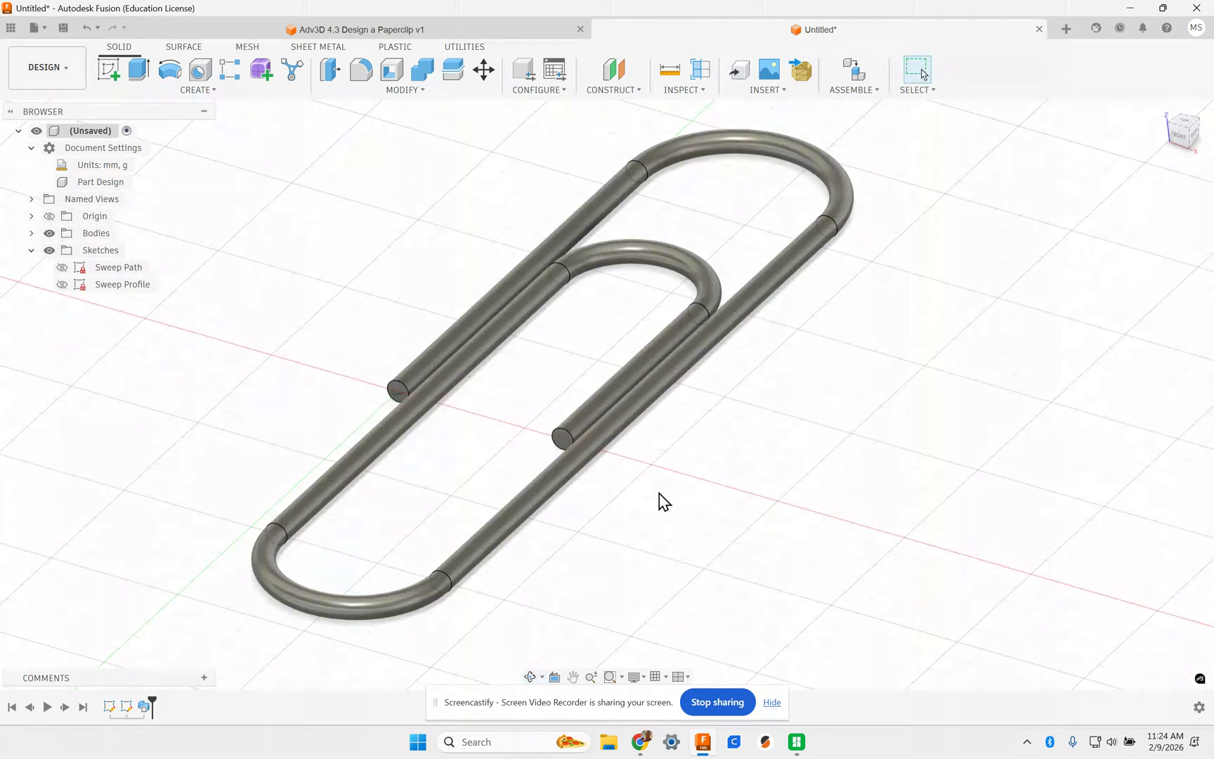
{"action": "mouse_move", "coordinate": [672, 496]}
{"action": "middle_mouse_down", "text": "shift"}
{"action": "mouse_move", "coordinate": [705, 469]}
{"action": "mouse_move", "coordinate": [694, 483]}
{"action": "middle_mouse_up", "text": "shift"}
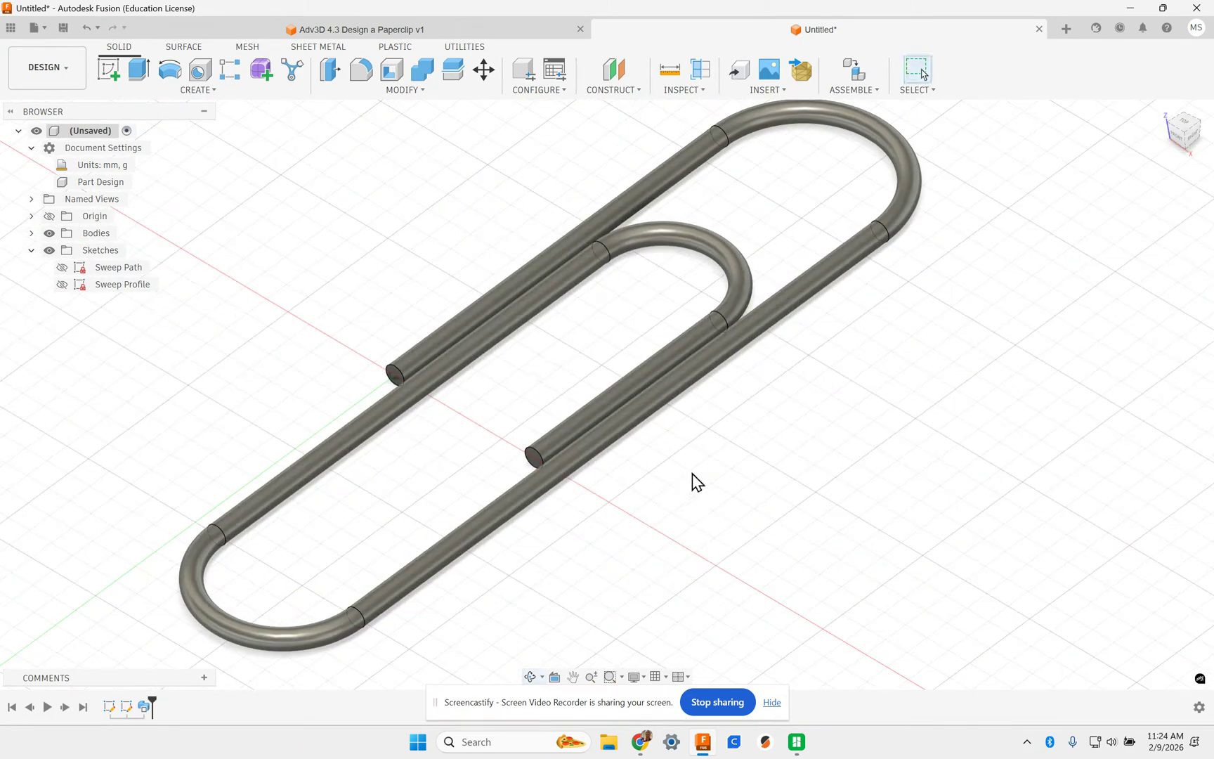